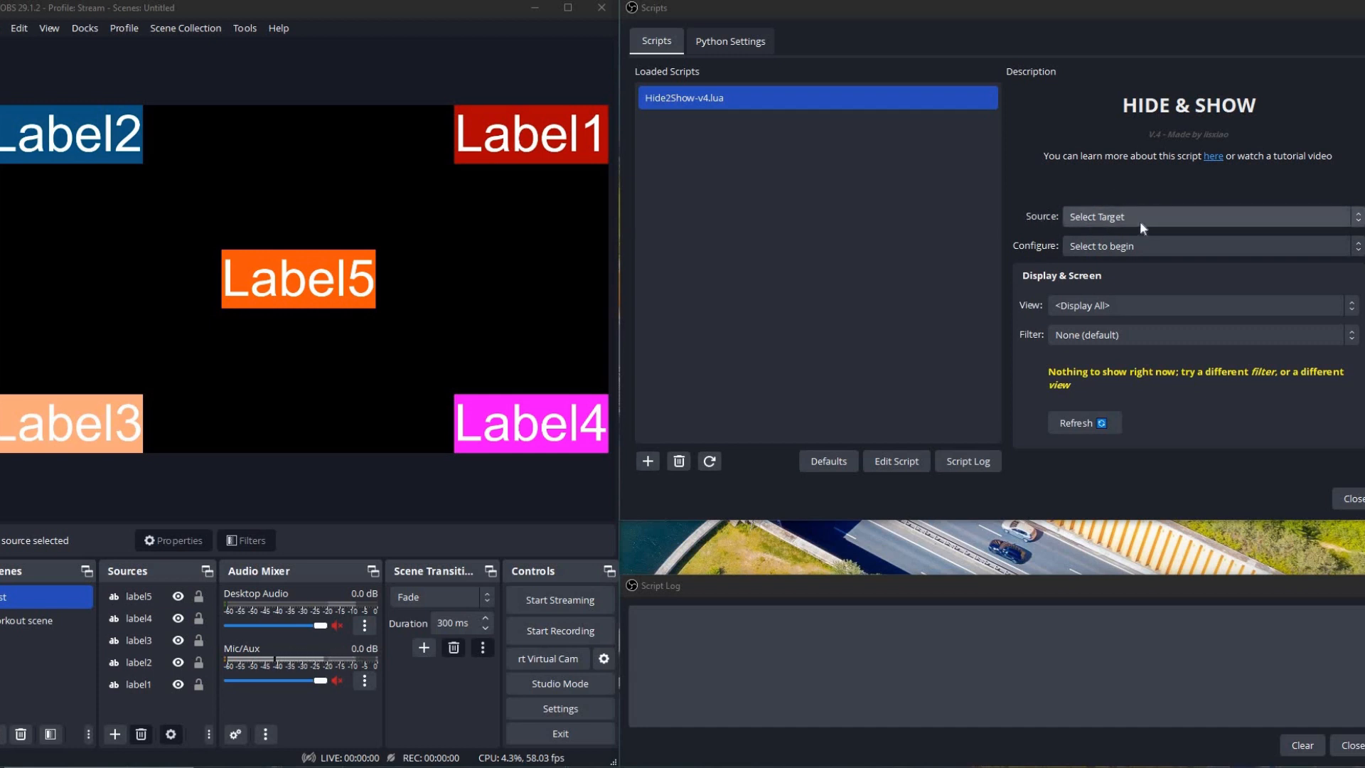
# Set the Hide & Show script's source to <all> to target every source.
pyautogui.click(1140, 221)
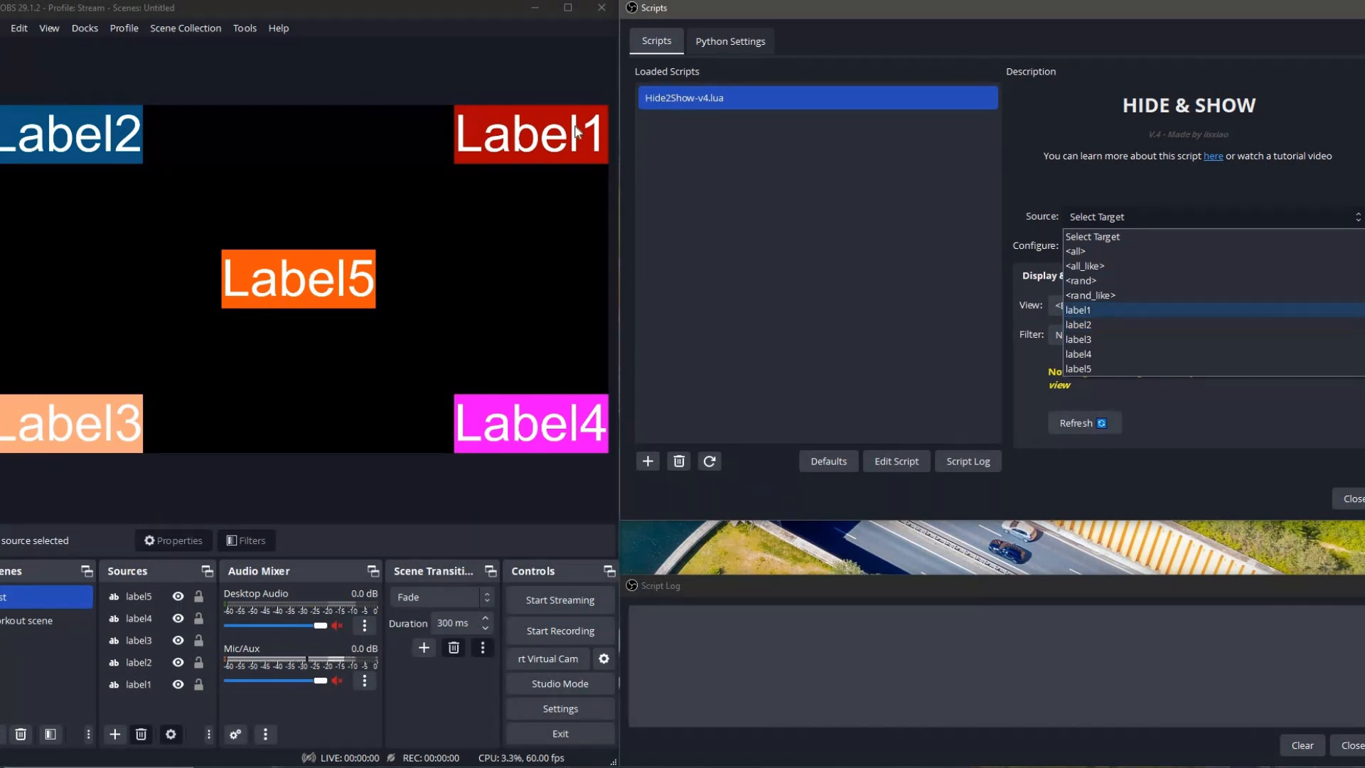
pyautogui.click(1085, 250)
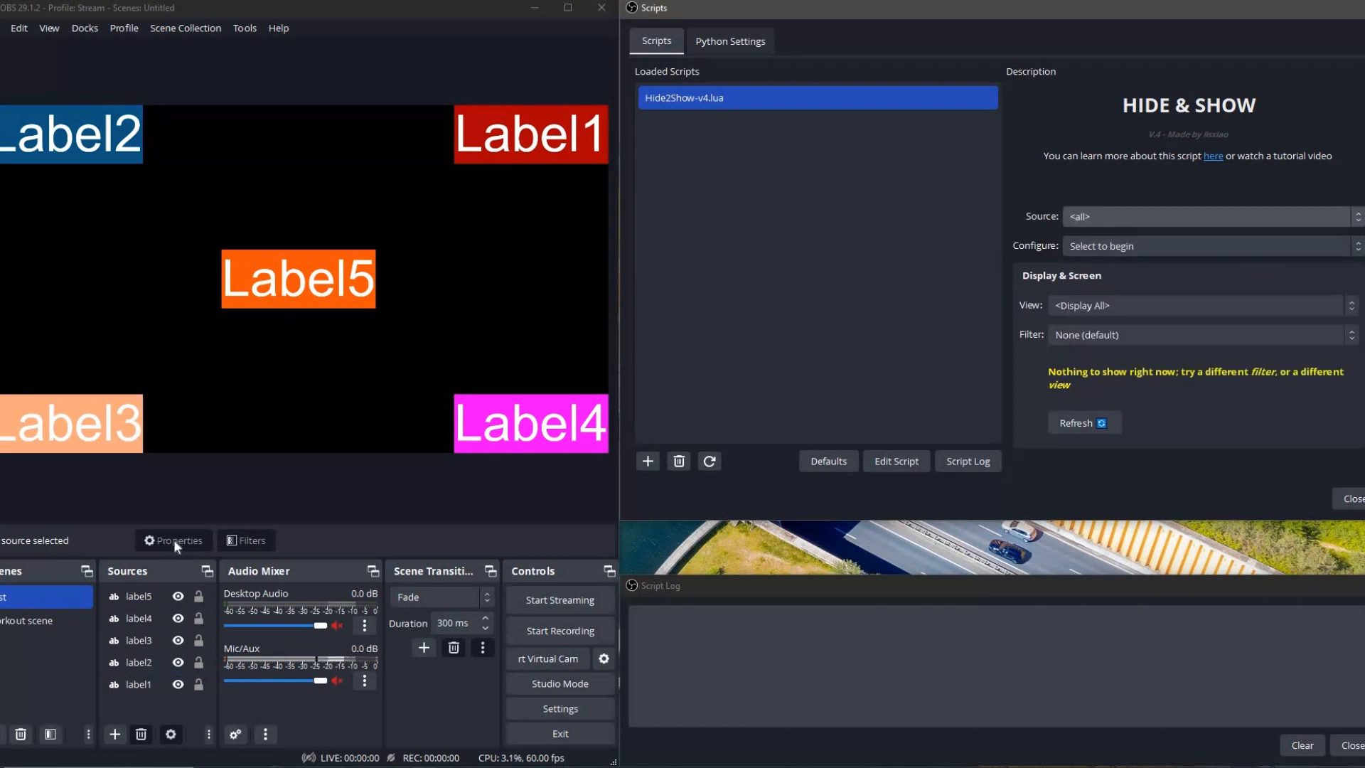
pyautogui.click(139, 640)
# Set the script's source to <all_like> and enter "label" as the name text to match, then shorten it to "labe".
pyautogui.click(1087, 219)
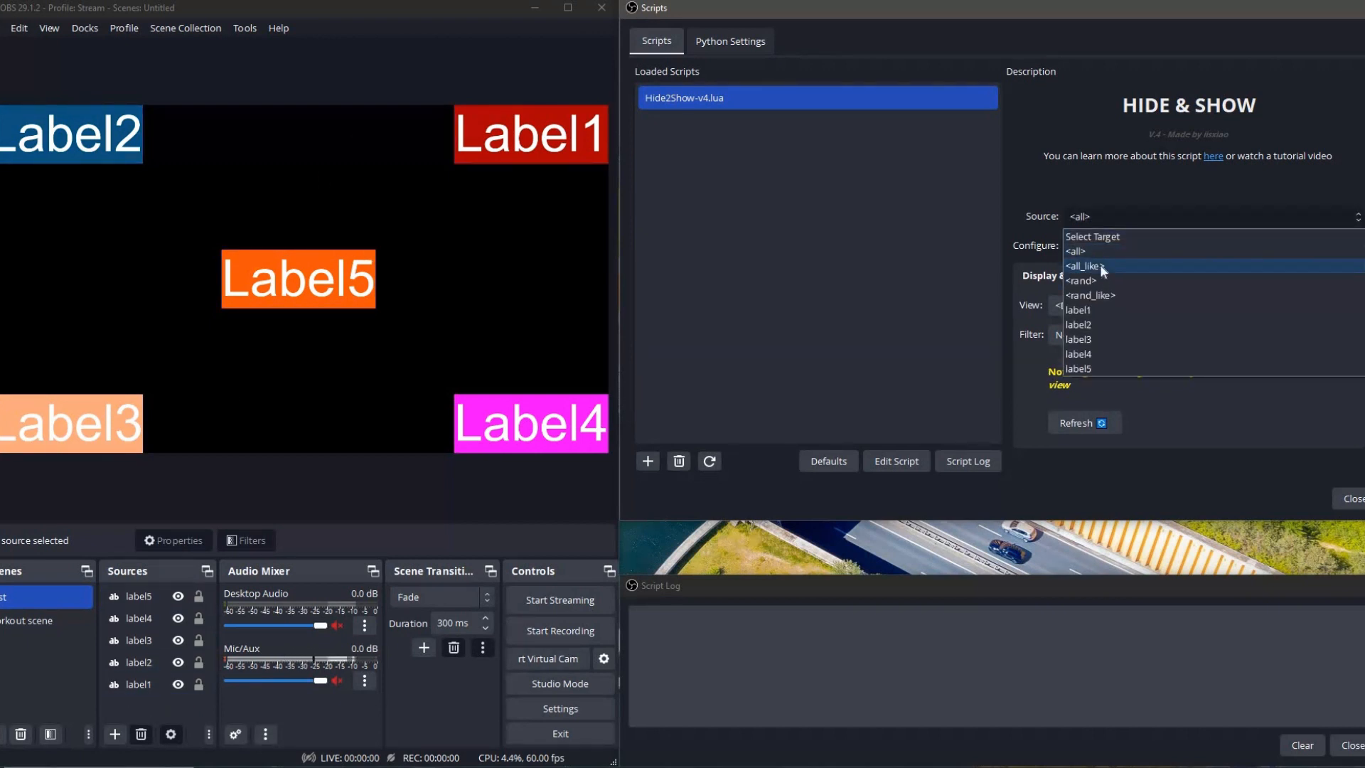
pyautogui.click(1095, 262)
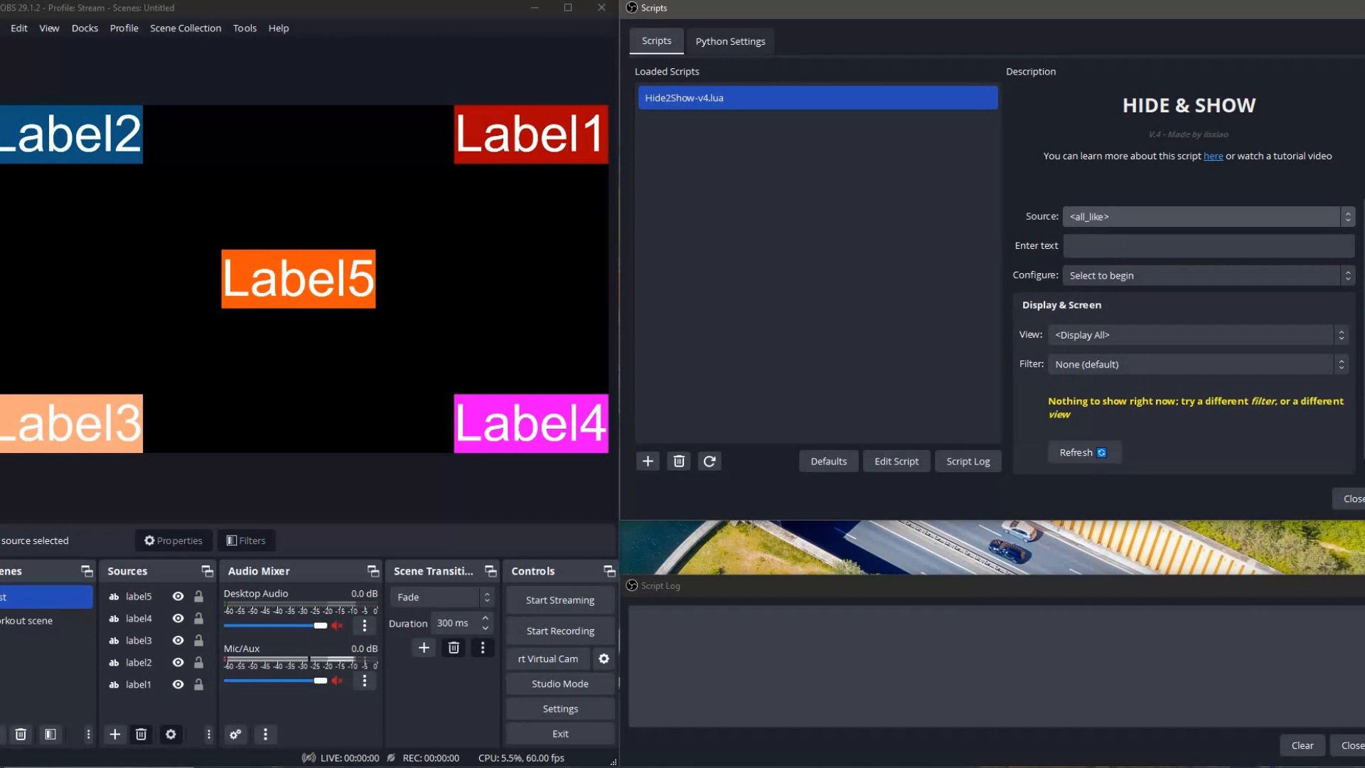
pyautogui.click(1094, 246)
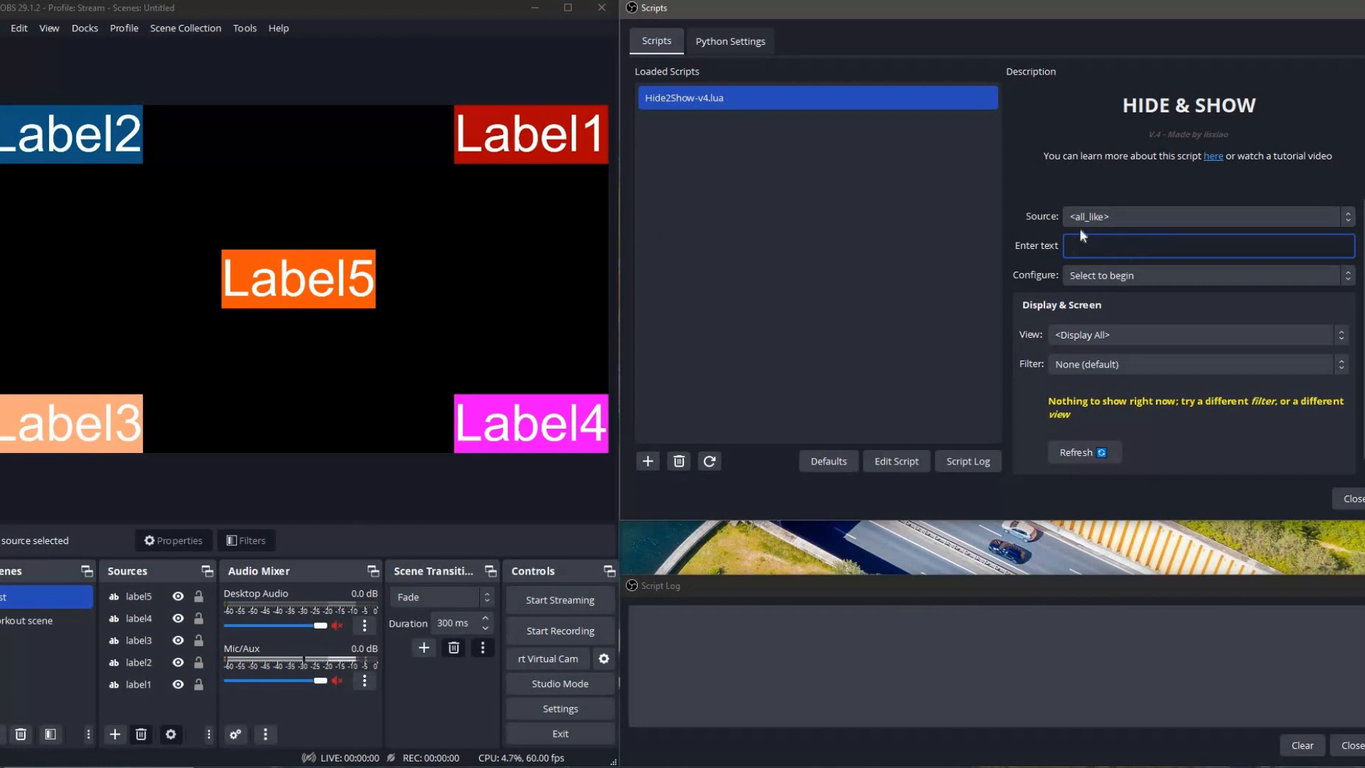
pyautogui.click(148, 597)
pyautogui.click(1192, 248)
pyautogui.write('label')
pyautogui.moveTo(1099, 246); pyautogui.dragTo(1052, 247)
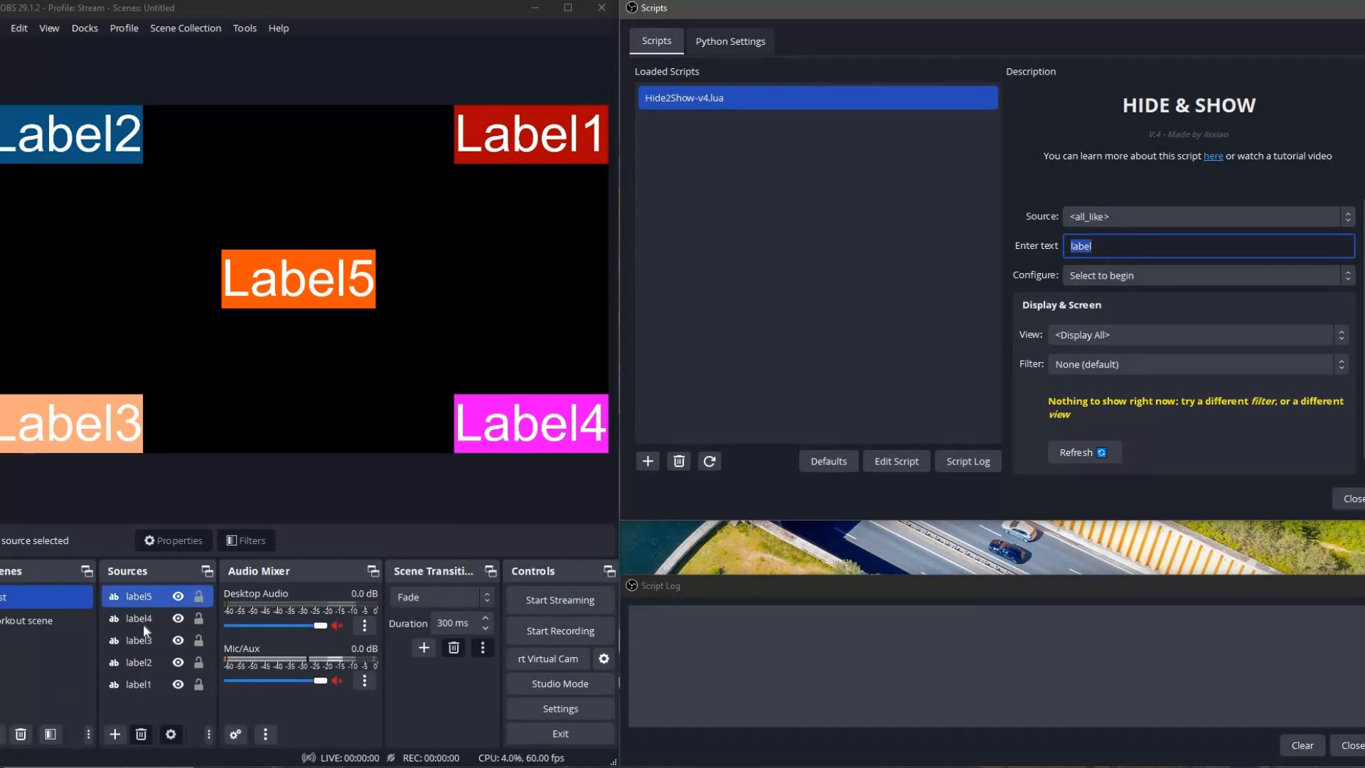
pyautogui.click(139, 684)
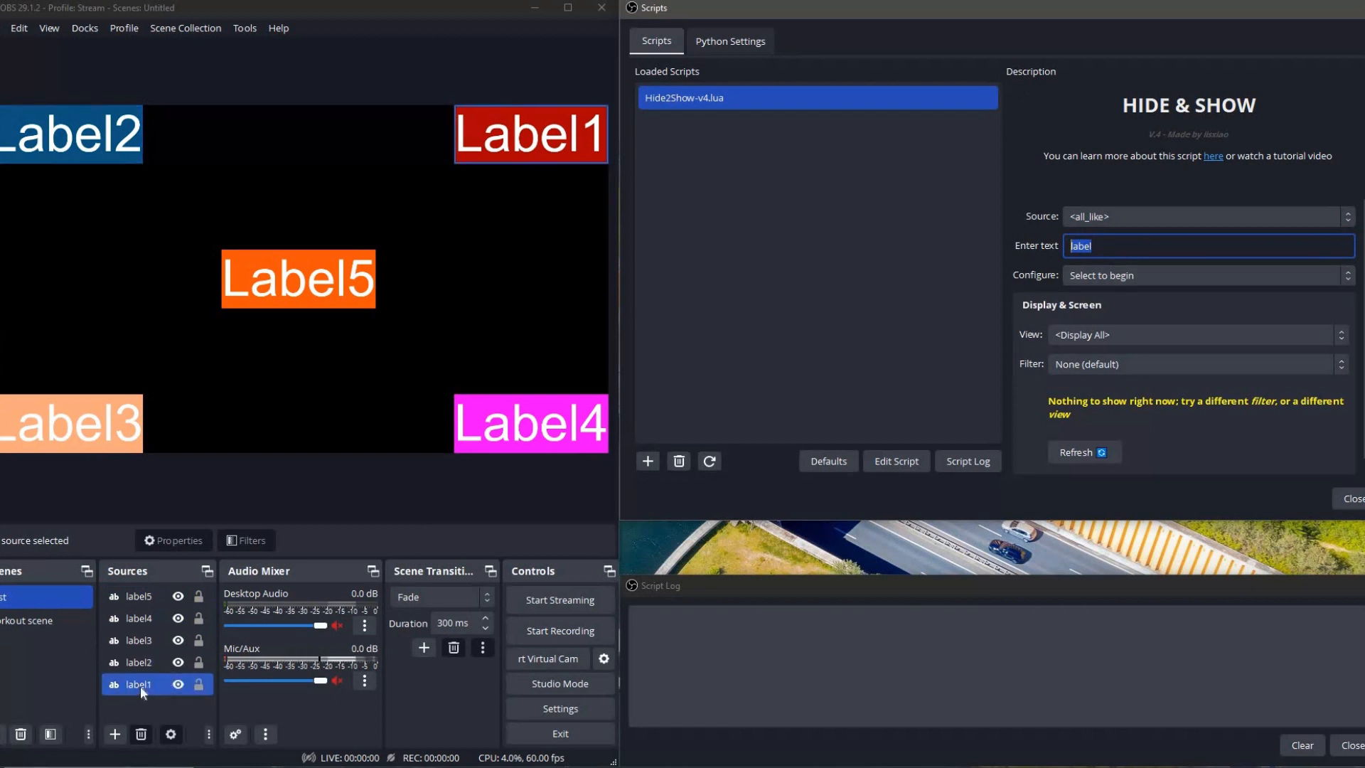
pyautogui.click(159, 618)
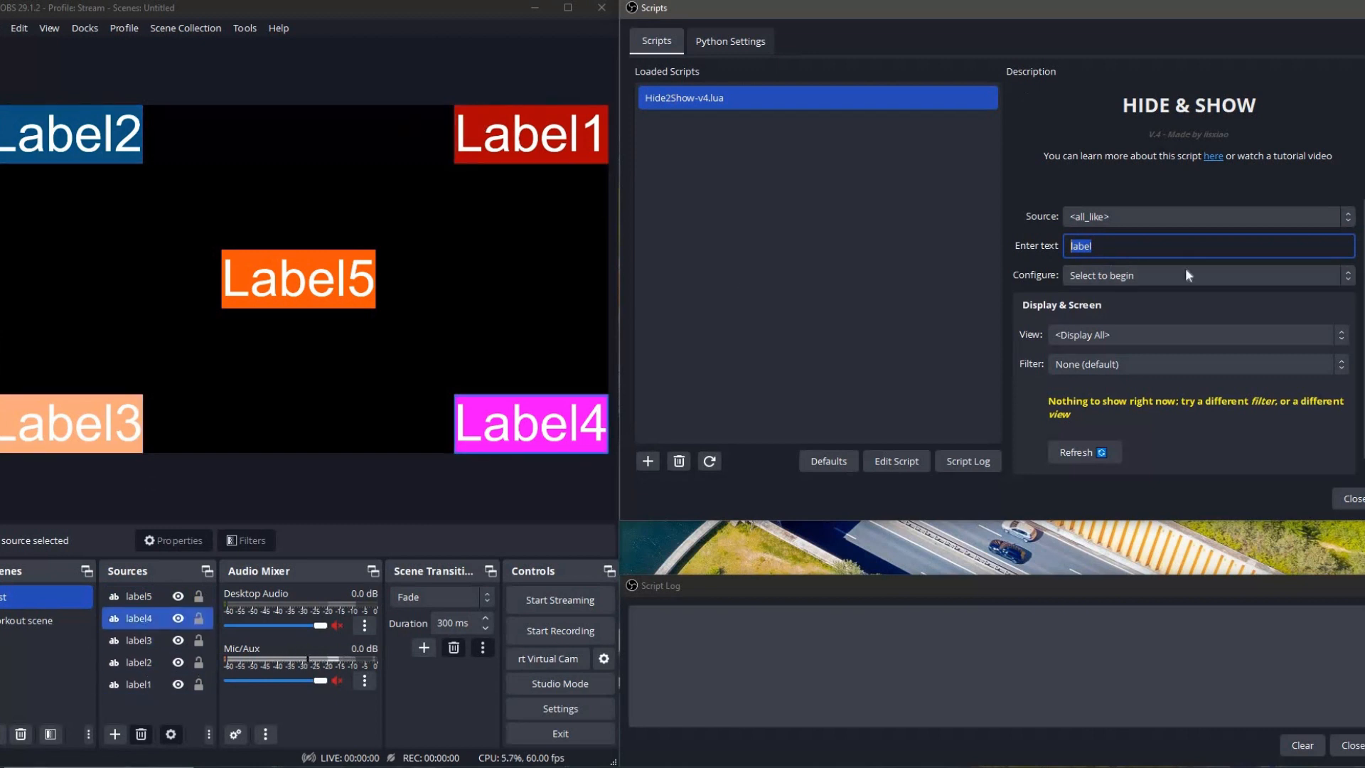
pyautogui.click(1144, 247)
pyautogui.press('BackSpace')
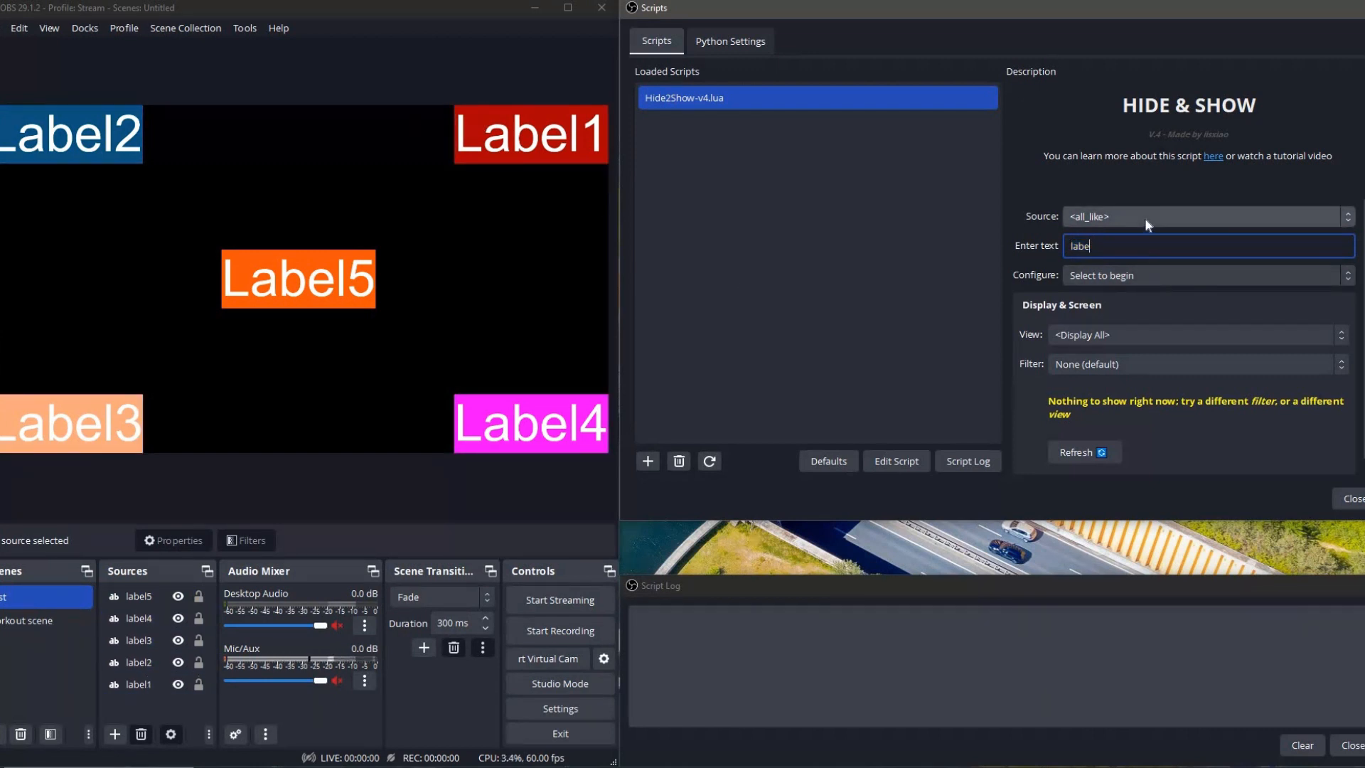
# Set the script's source to <rand> to target a random source.
pyautogui.click(1144, 217)
pyautogui.click(1107, 286)
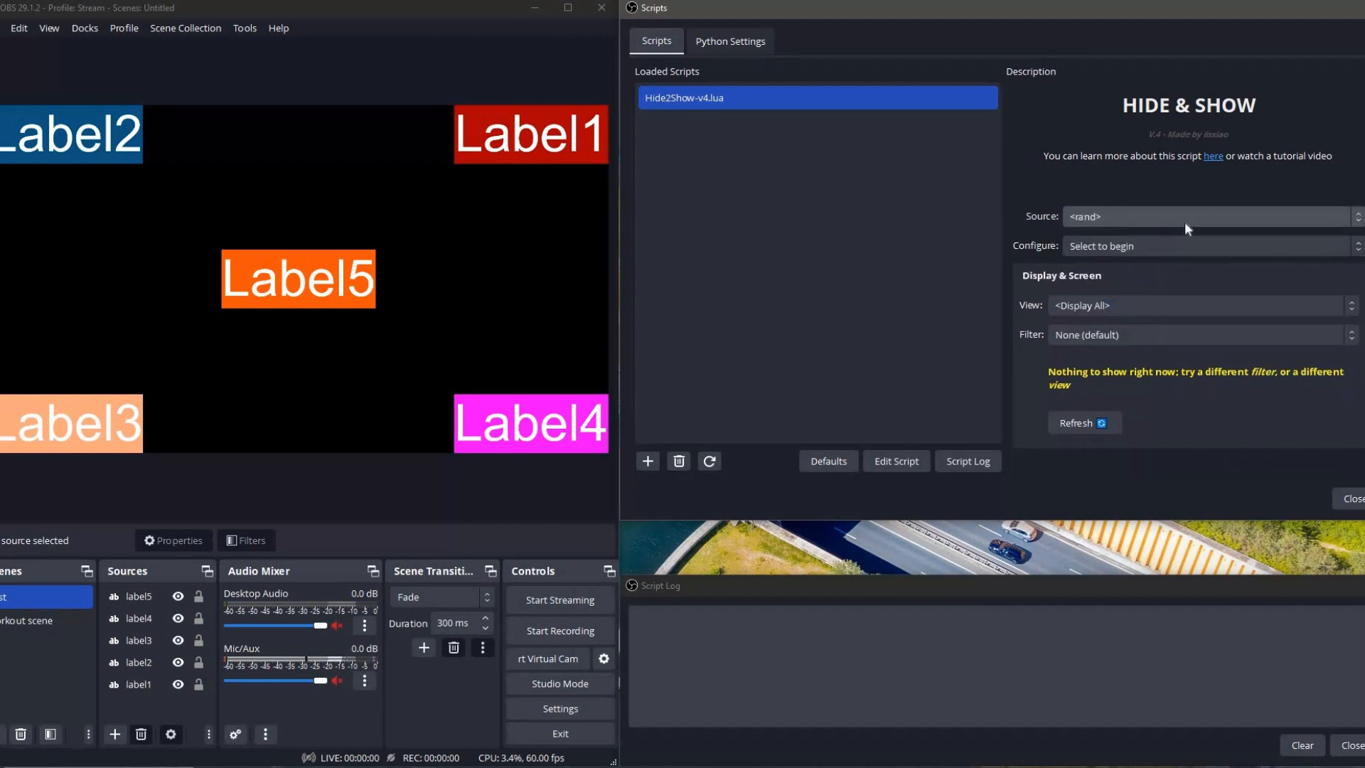
pyautogui.click(139, 596)
# Set the script's source to <rand_like>, leaving its matching text empty.
pyautogui.click(1150, 216)
pyautogui.click(1097, 296)
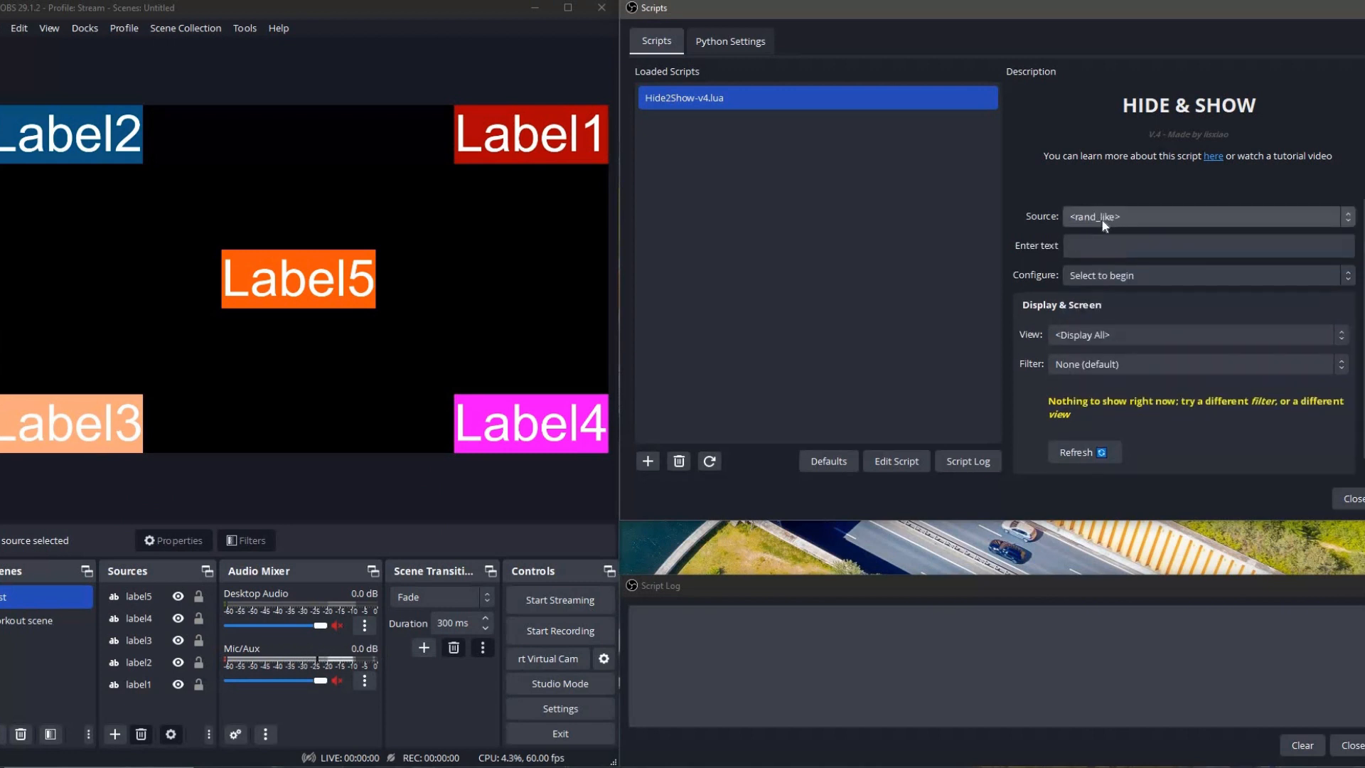
pyautogui.click(1104, 224)
pyautogui.click(1137, 294)
pyautogui.click(1074, 247)
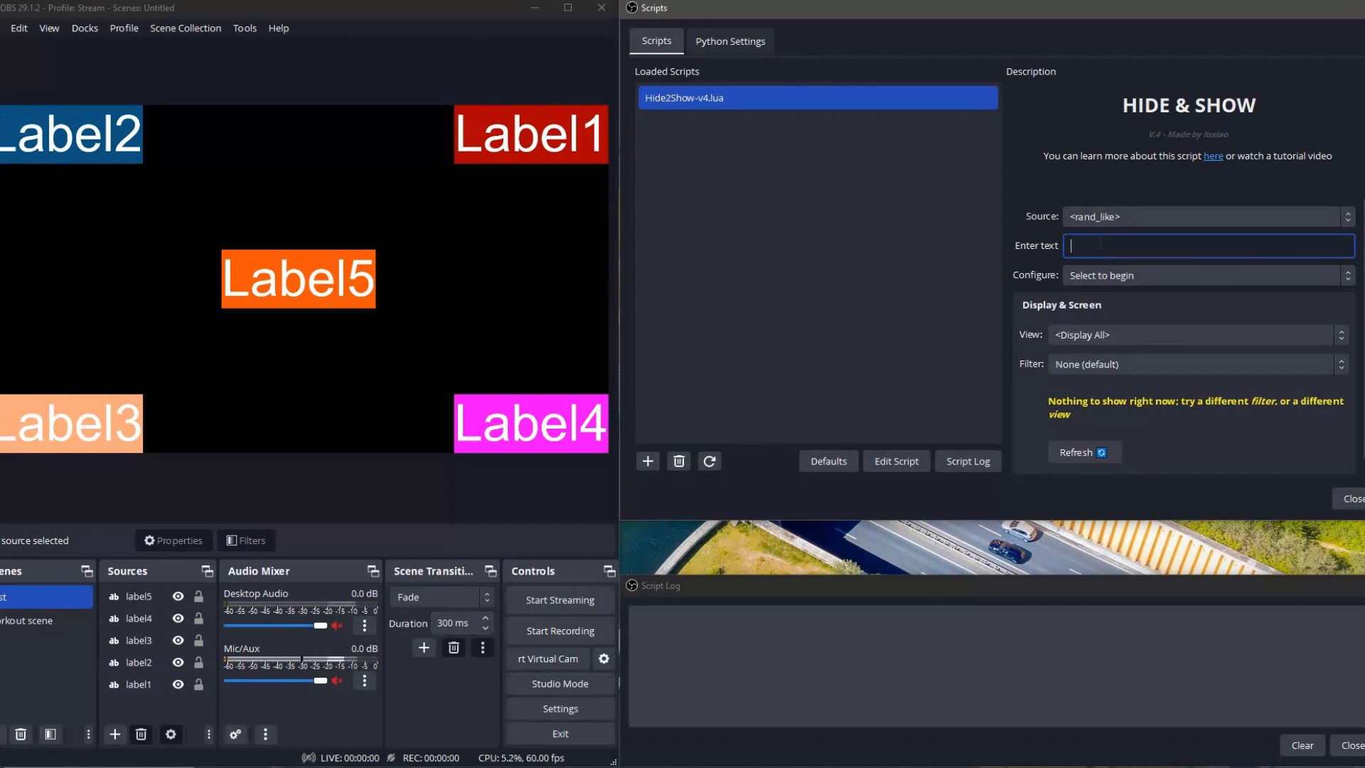
# Set the script's source to the individual source label1.
pyautogui.click(1120, 212)
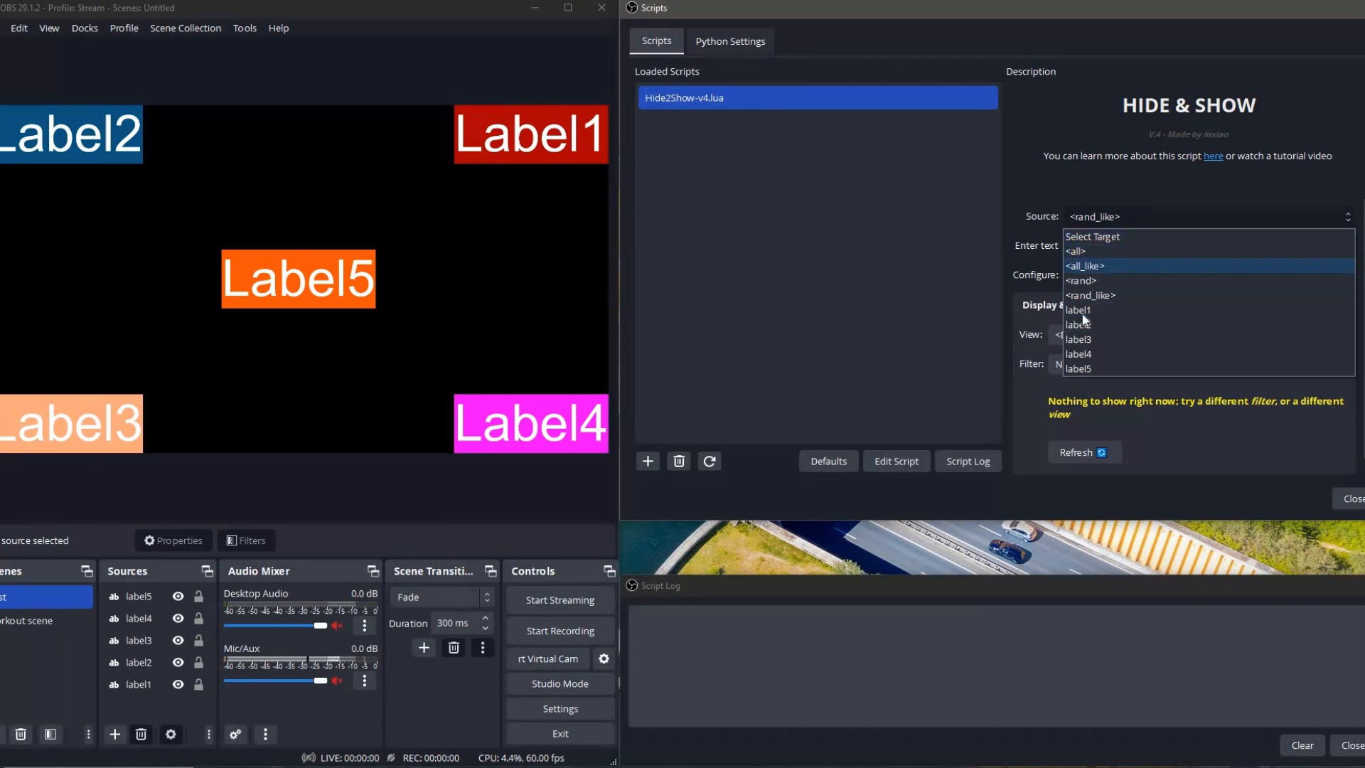
pyautogui.click(1045, 208)
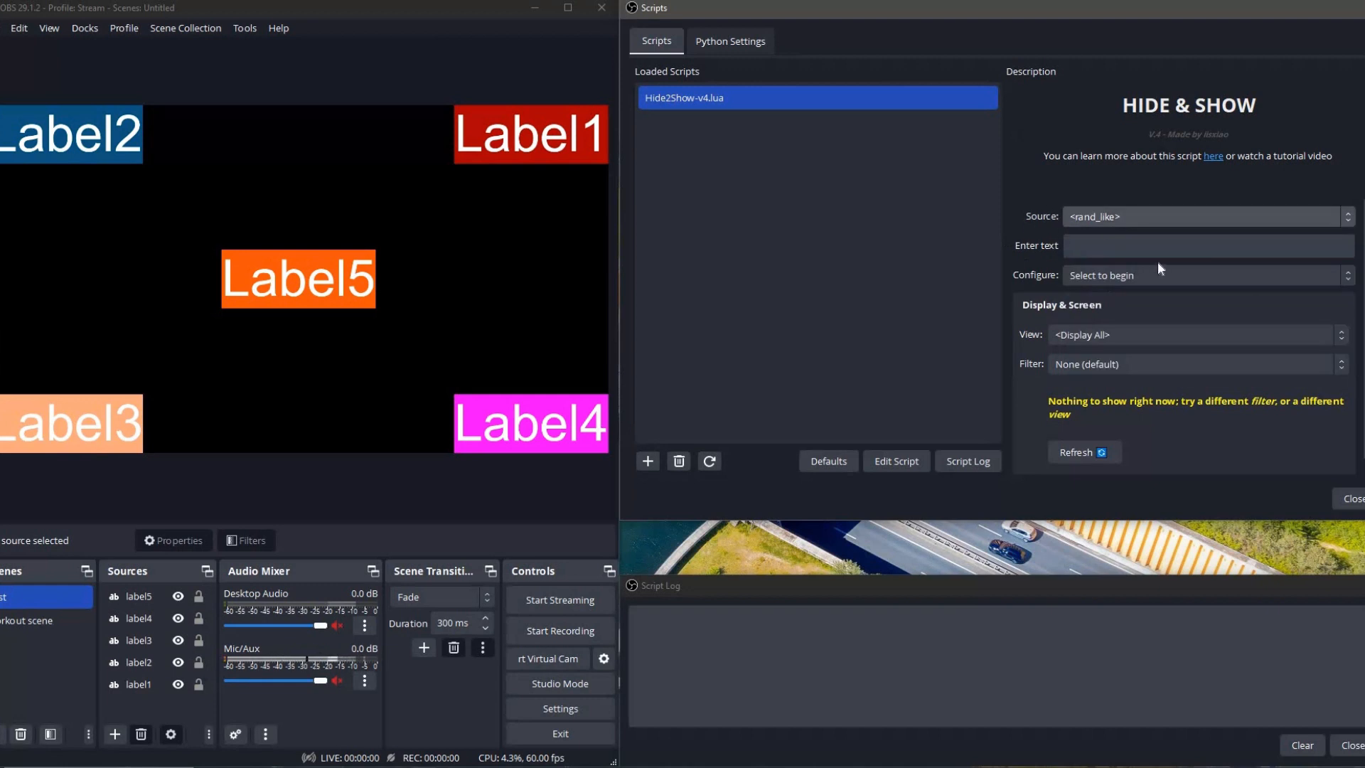
pyautogui.click(1104, 214)
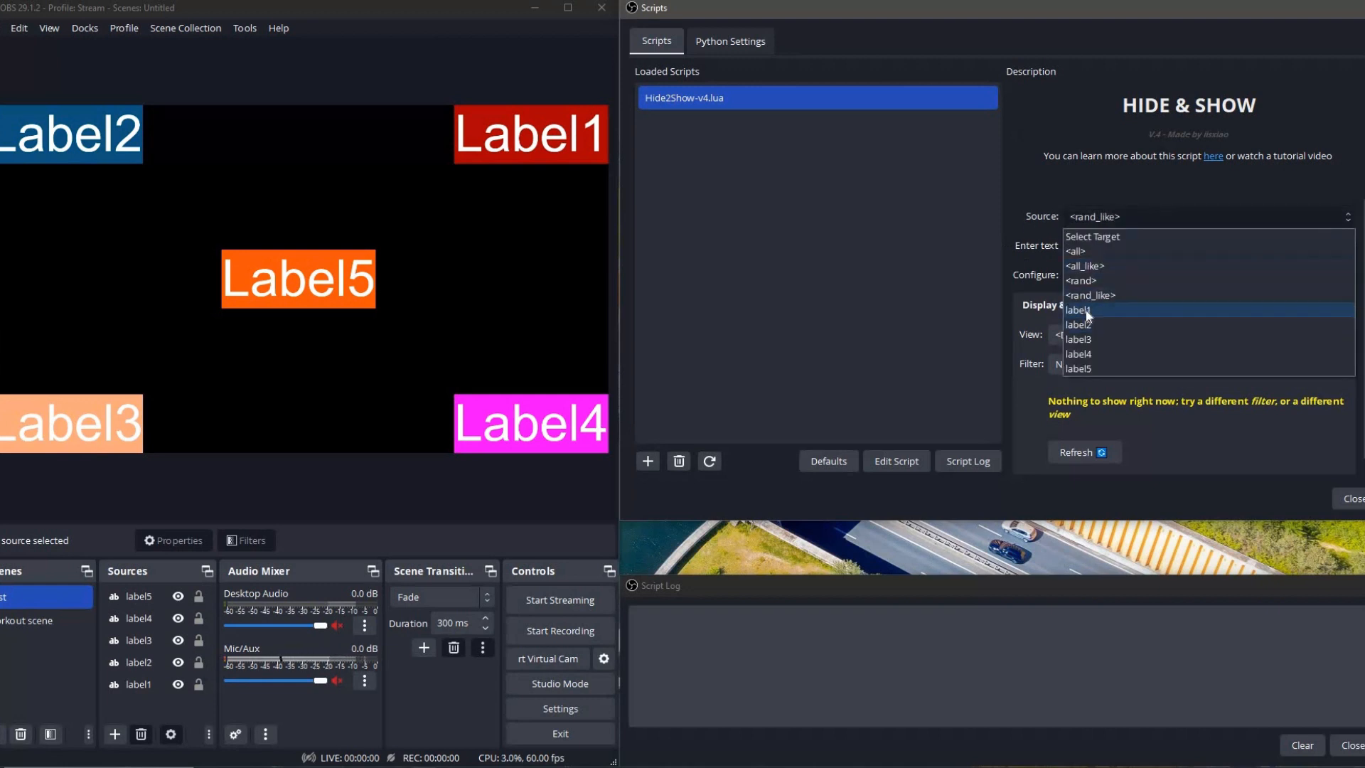
pyautogui.click(1085, 310)
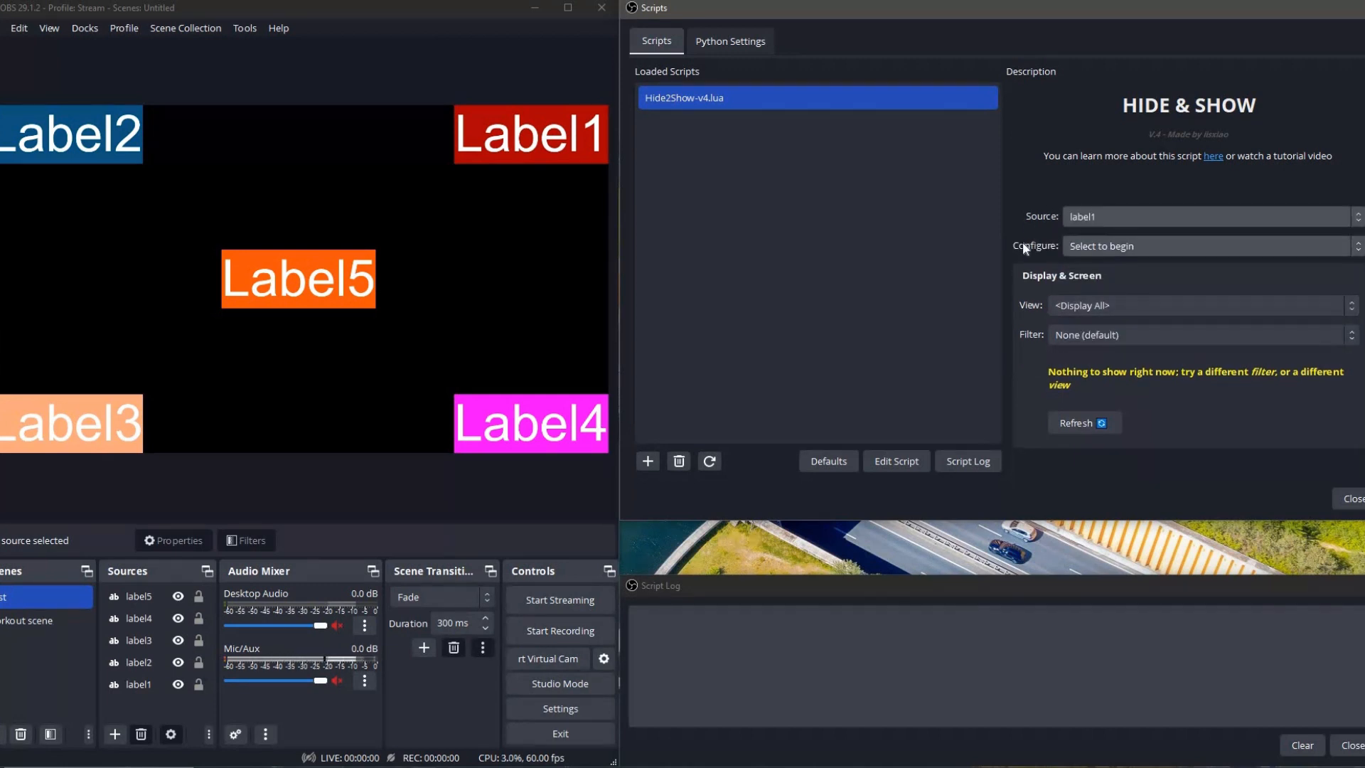
# Configure label1 with Action (default) and enlarge the Scripts window downward to fit the action setup.
pyautogui.click(1087, 249)
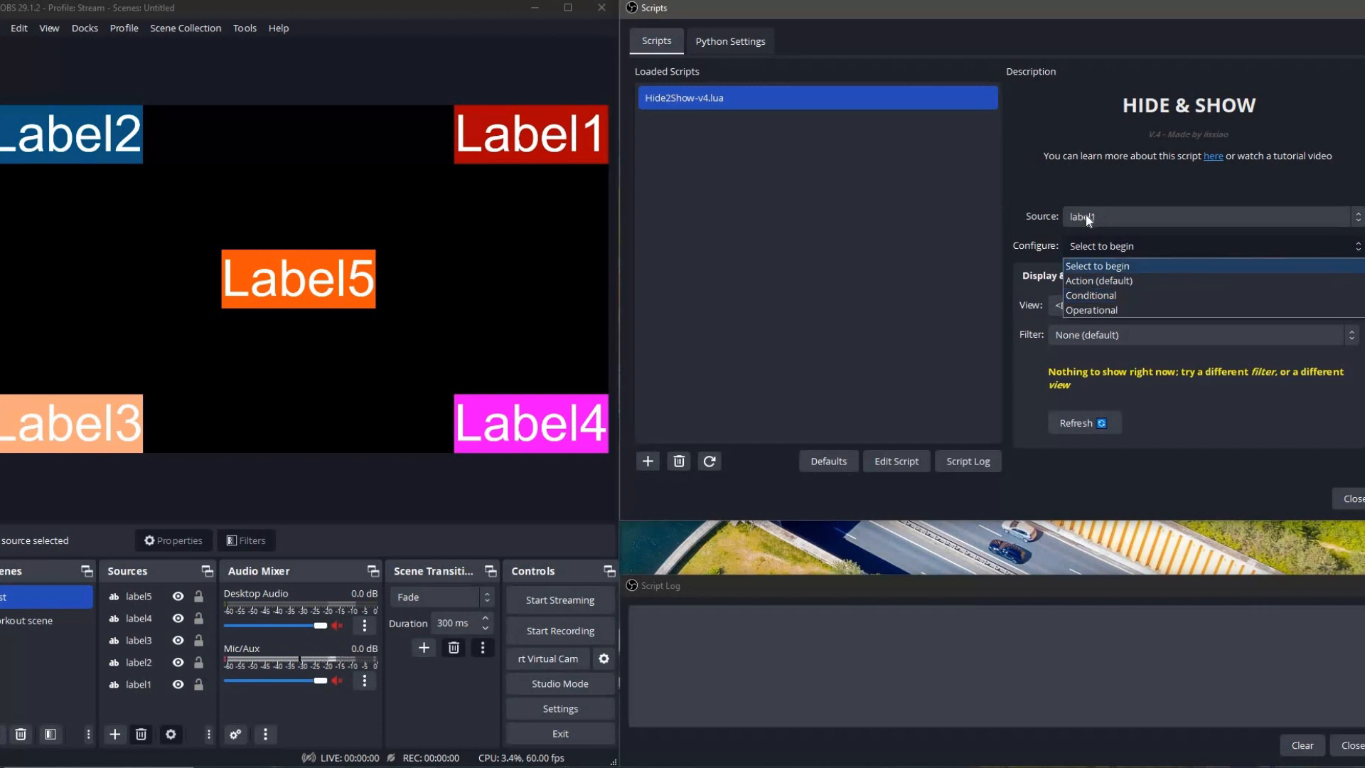
pyautogui.click(1113, 282)
pyautogui.scroll(-2, 1039, 280)
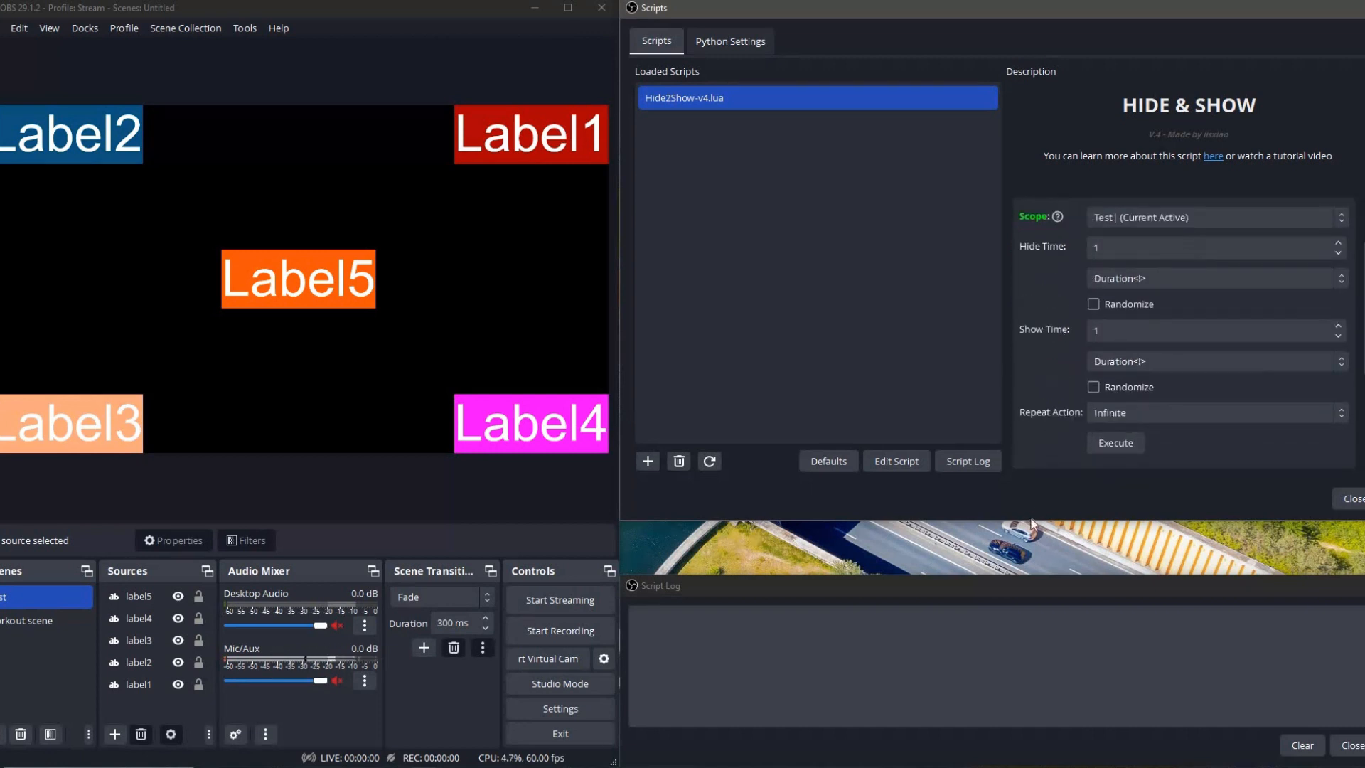
pyautogui.moveTo(1030, 519); pyautogui.dragTo(1035, 581)
pyautogui.scroll(1, 1061, 241)
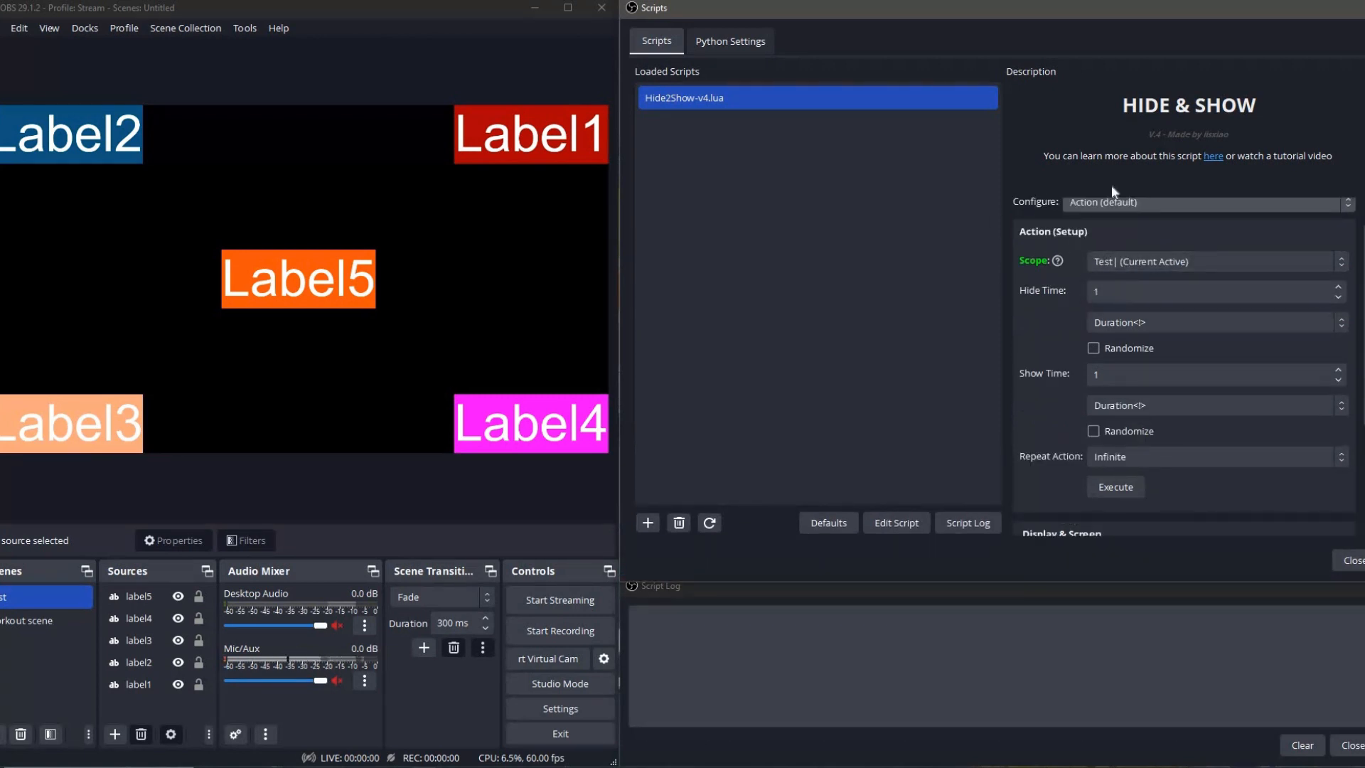
pyautogui.scroll(-2, 1077, 356)
pyautogui.scroll(3, 1064, 396)
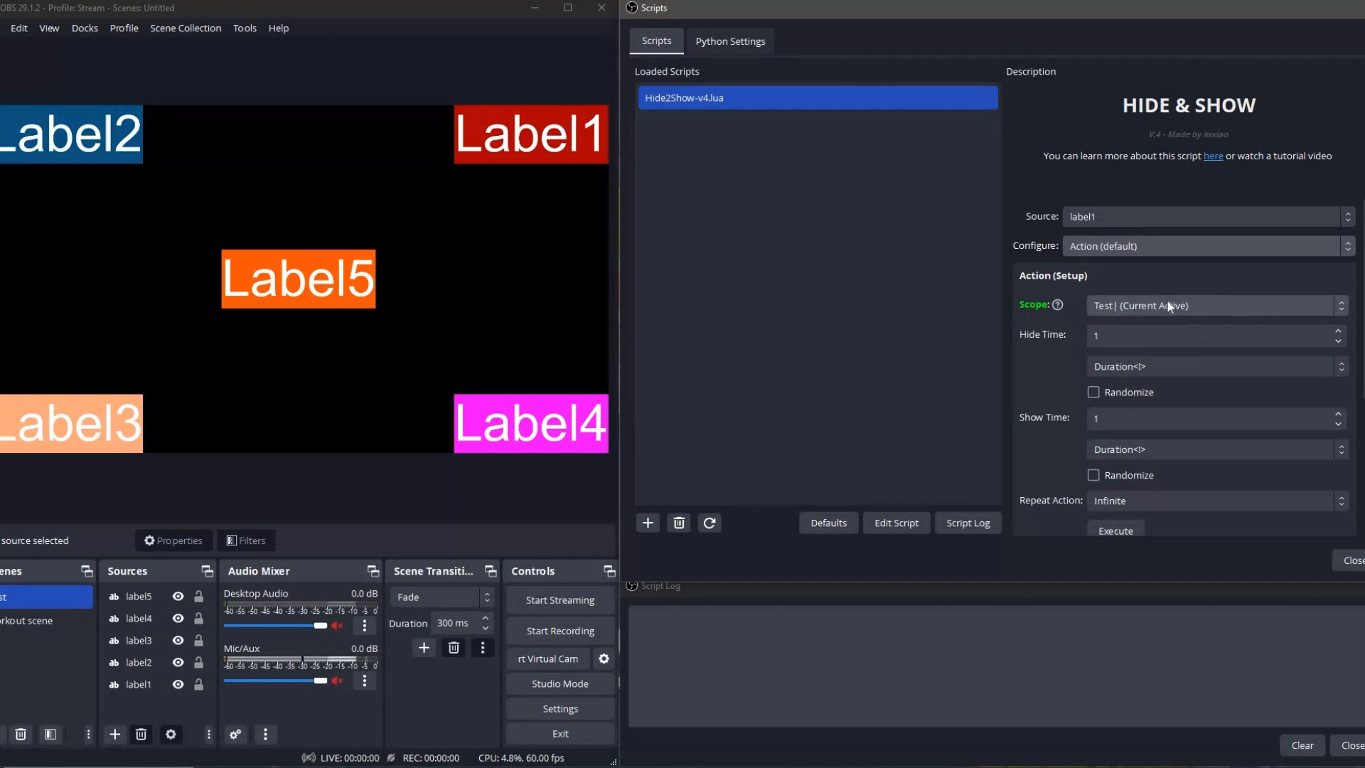
# Set the action's scope to <Global>.
pyautogui.click(1107, 307)
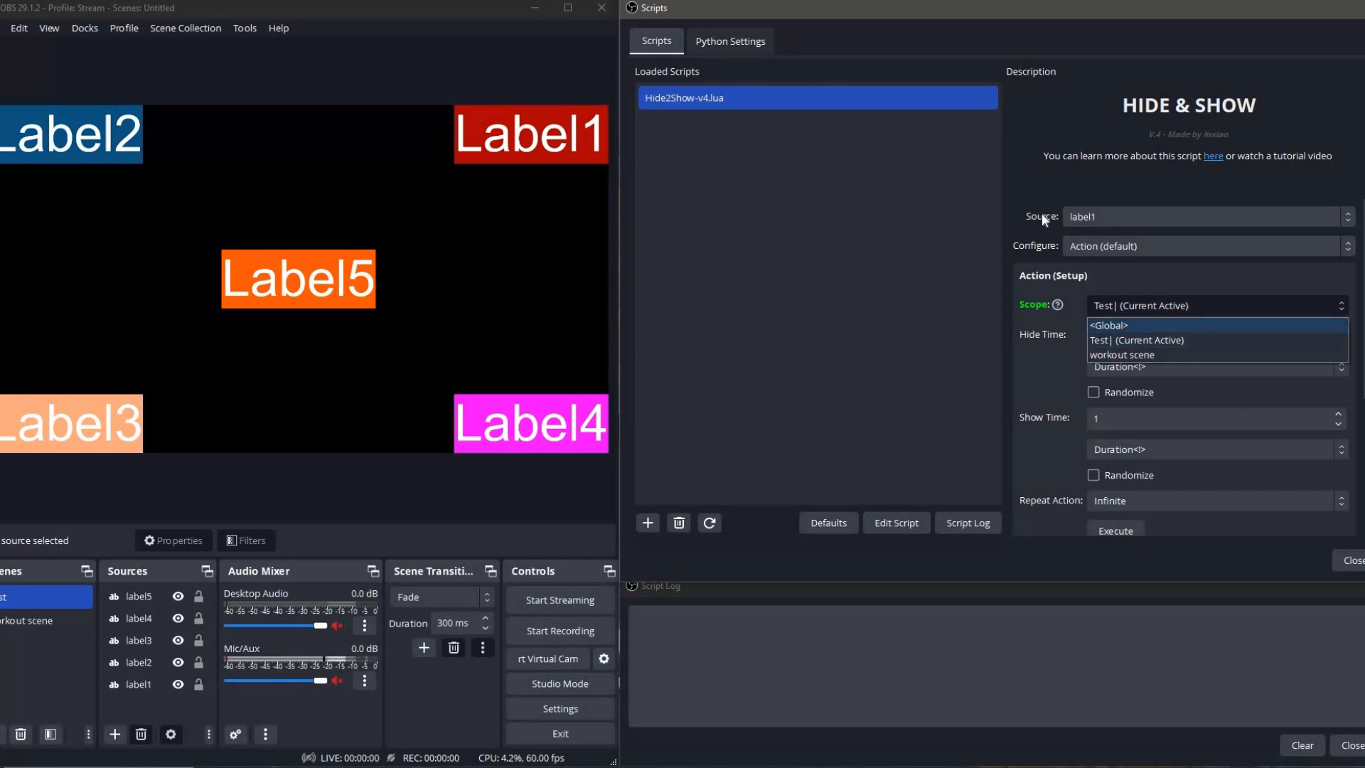
pyautogui.click(1055, 280)
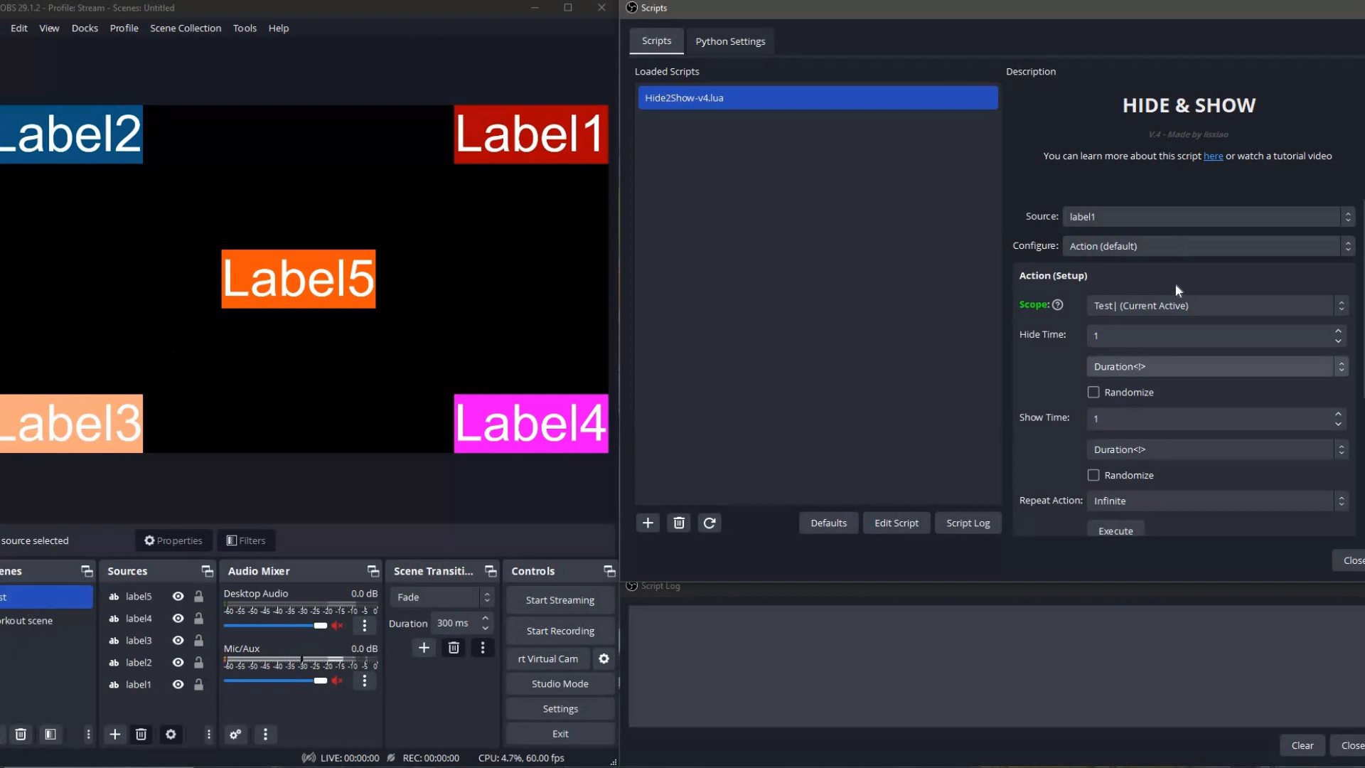
pyautogui.click(1127, 306)
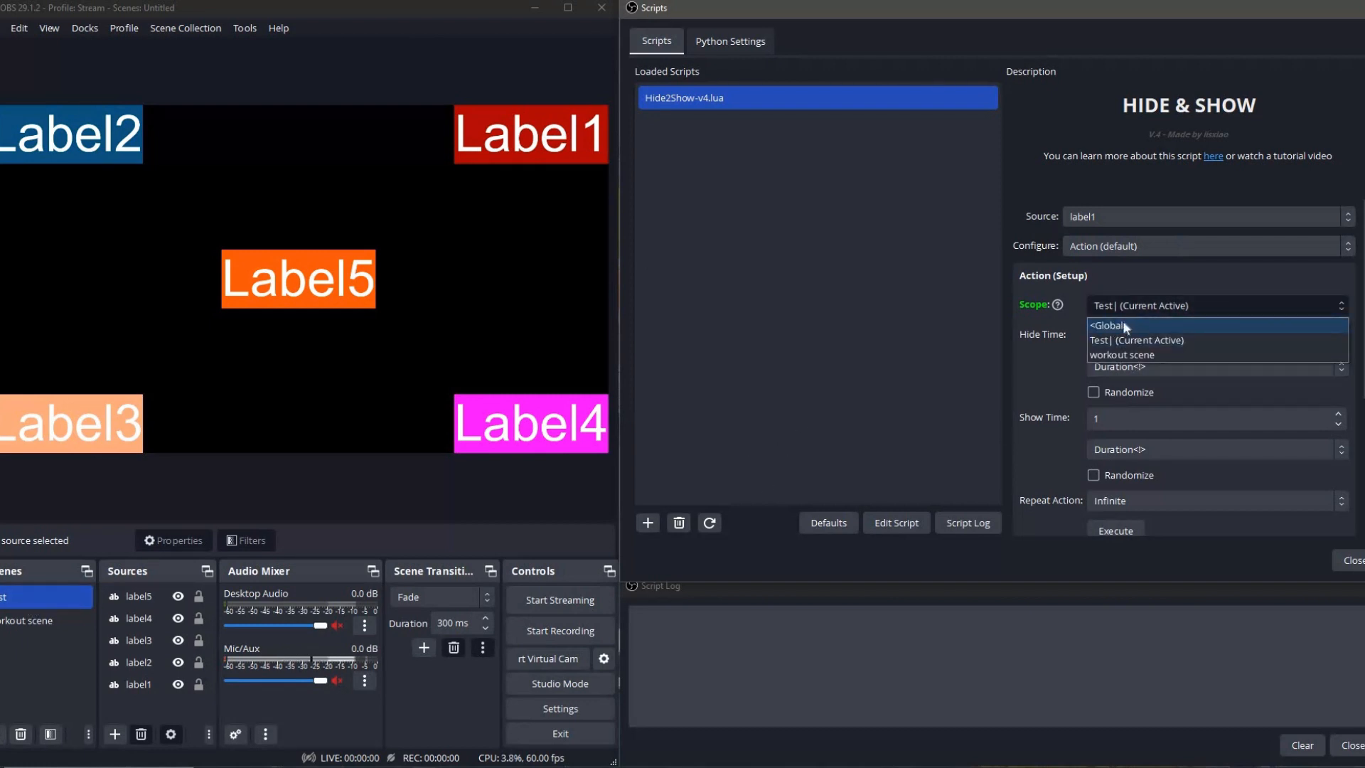
pyautogui.click(1125, 326)
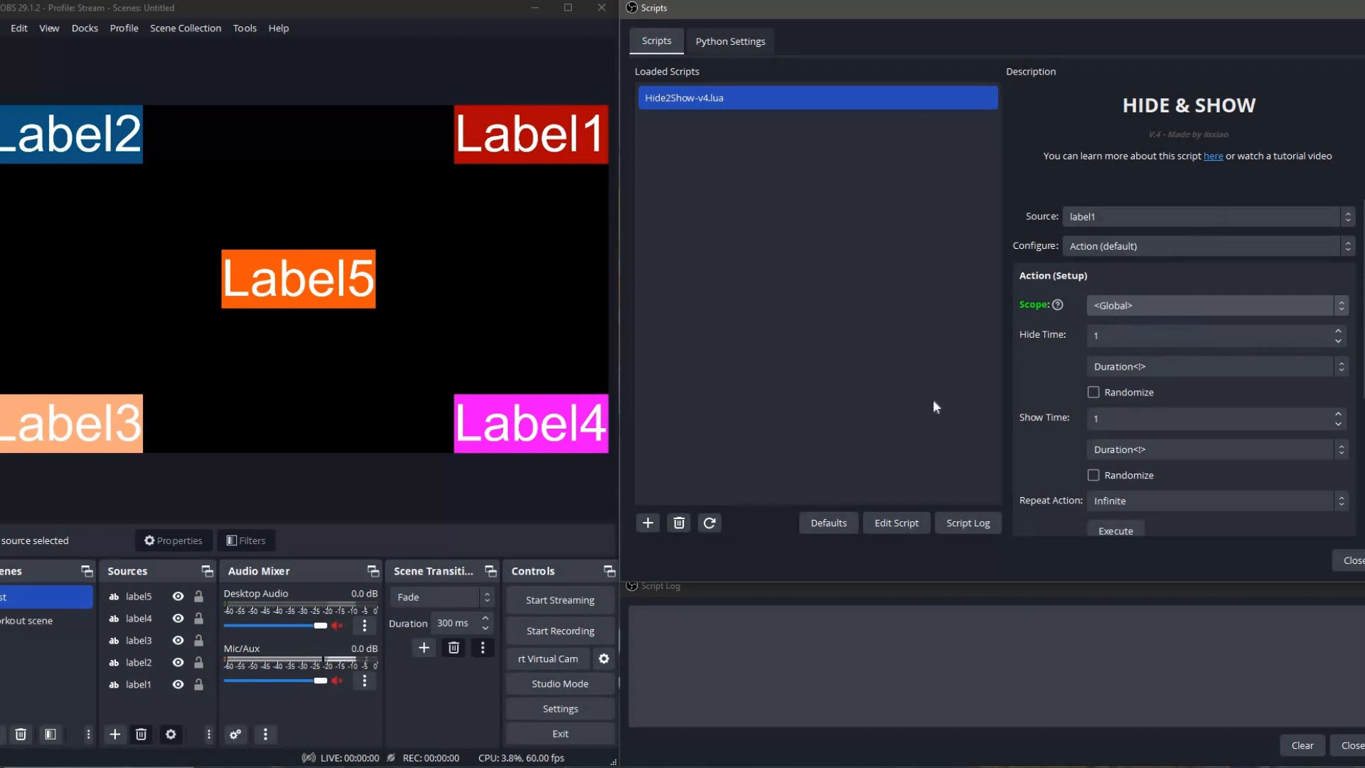
pyautogui.click(1151, 312)
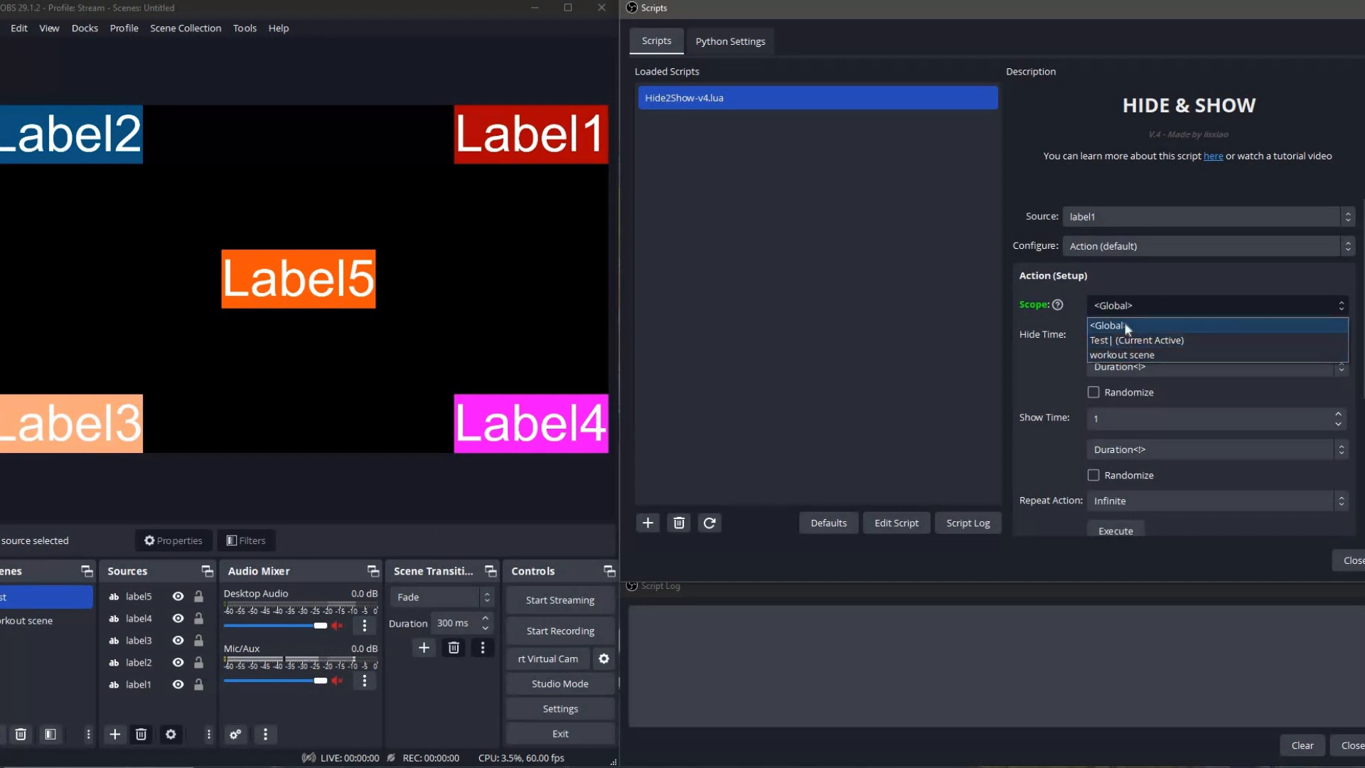
pyautogui.click(1112, 325)
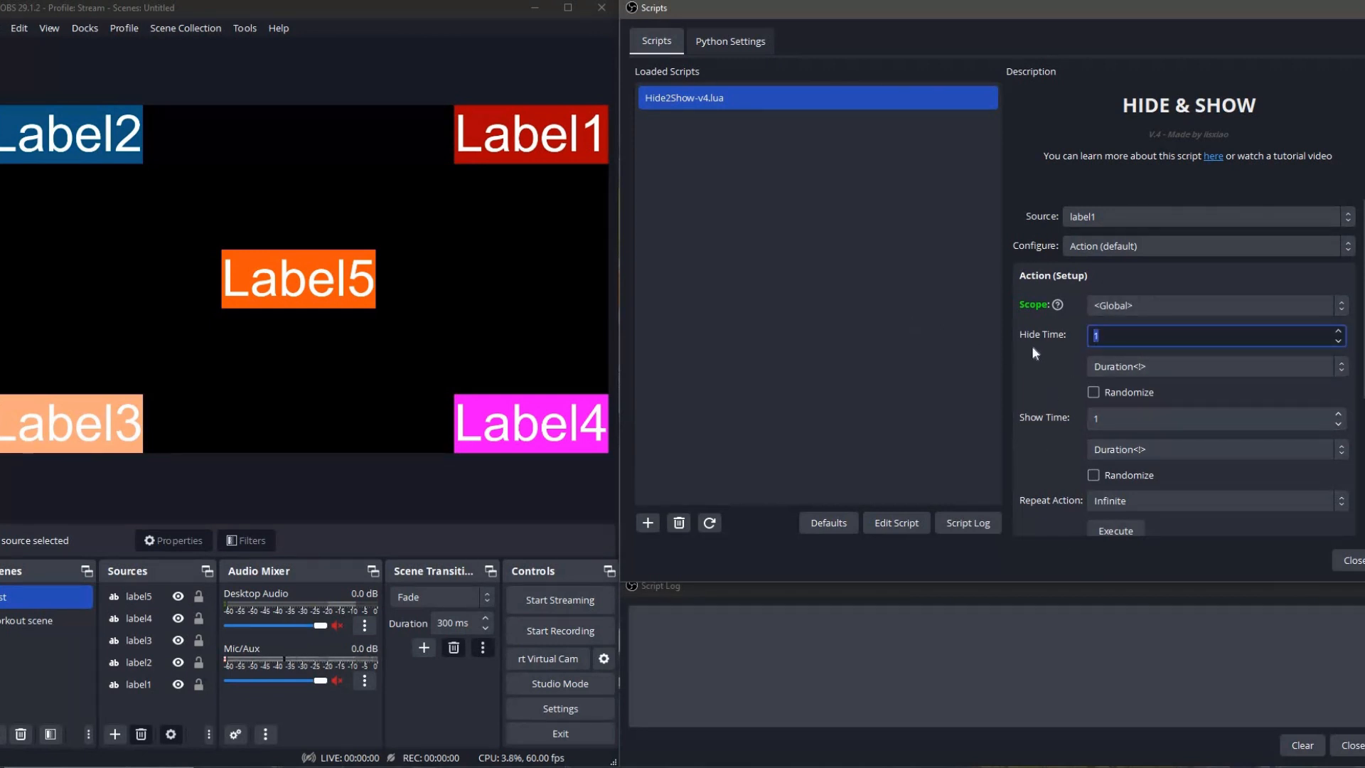
# Set the action's Repeat Action to Custom, keeping the hide and show times as they are.
pyautogui.click(1192, 364)
pyautogui.click(1170, 341)
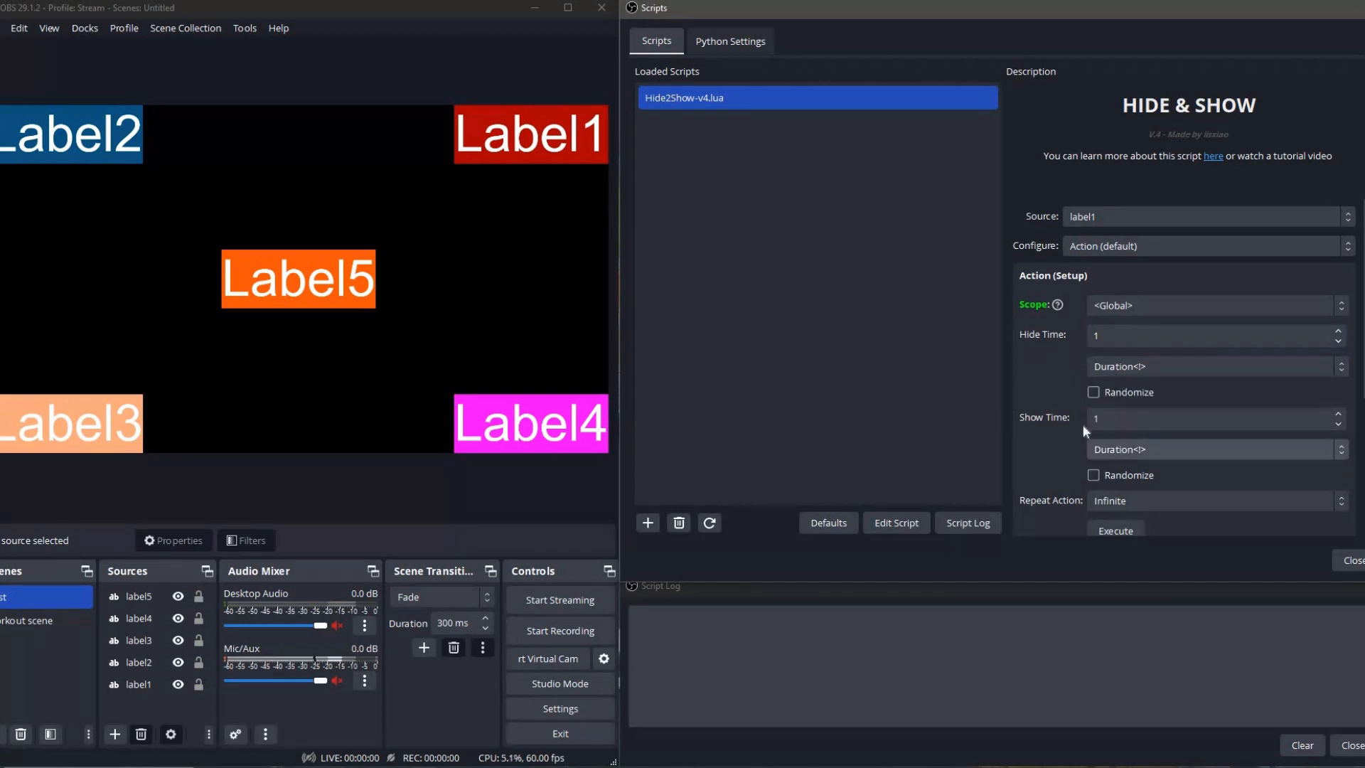
pyautogui.scroll(-1, 1052, 384)
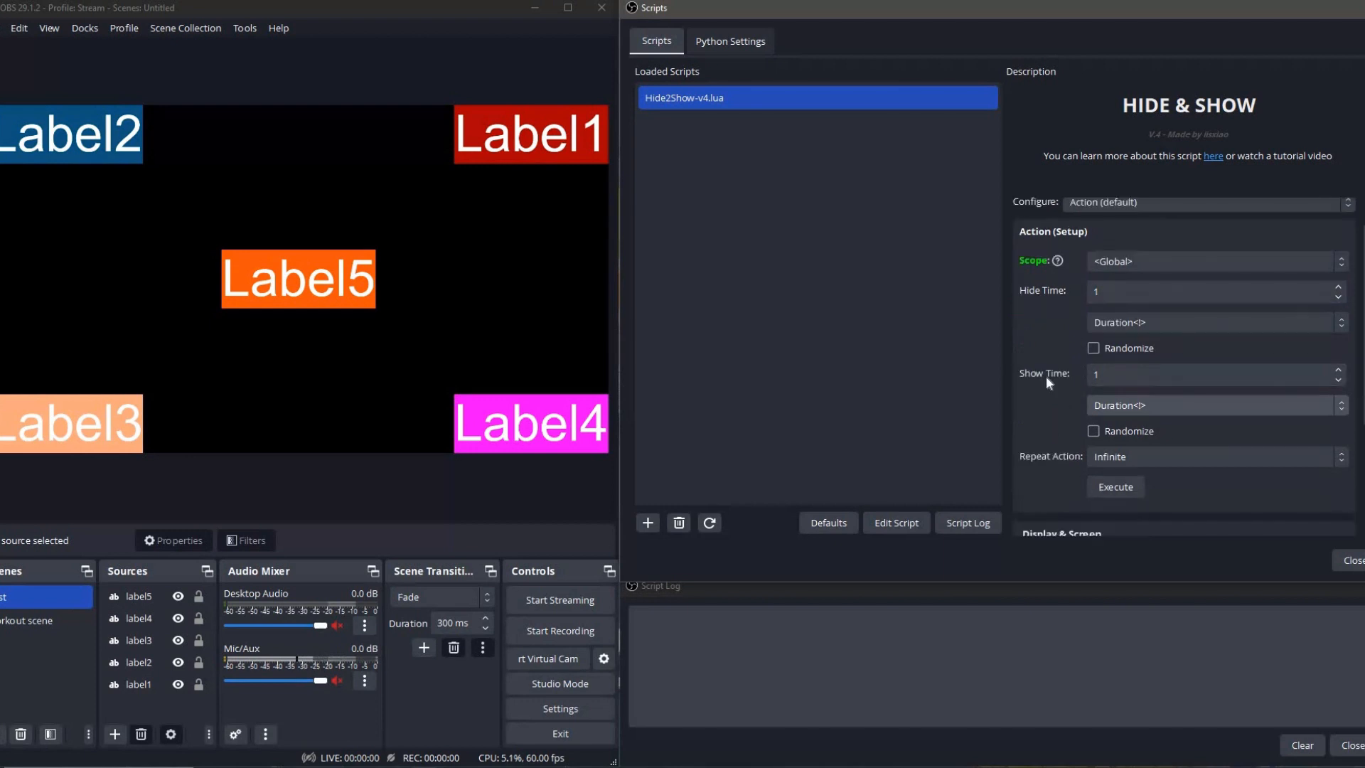
pyautogui.click(1116, 457)
pyautogui.click(1069, 469)
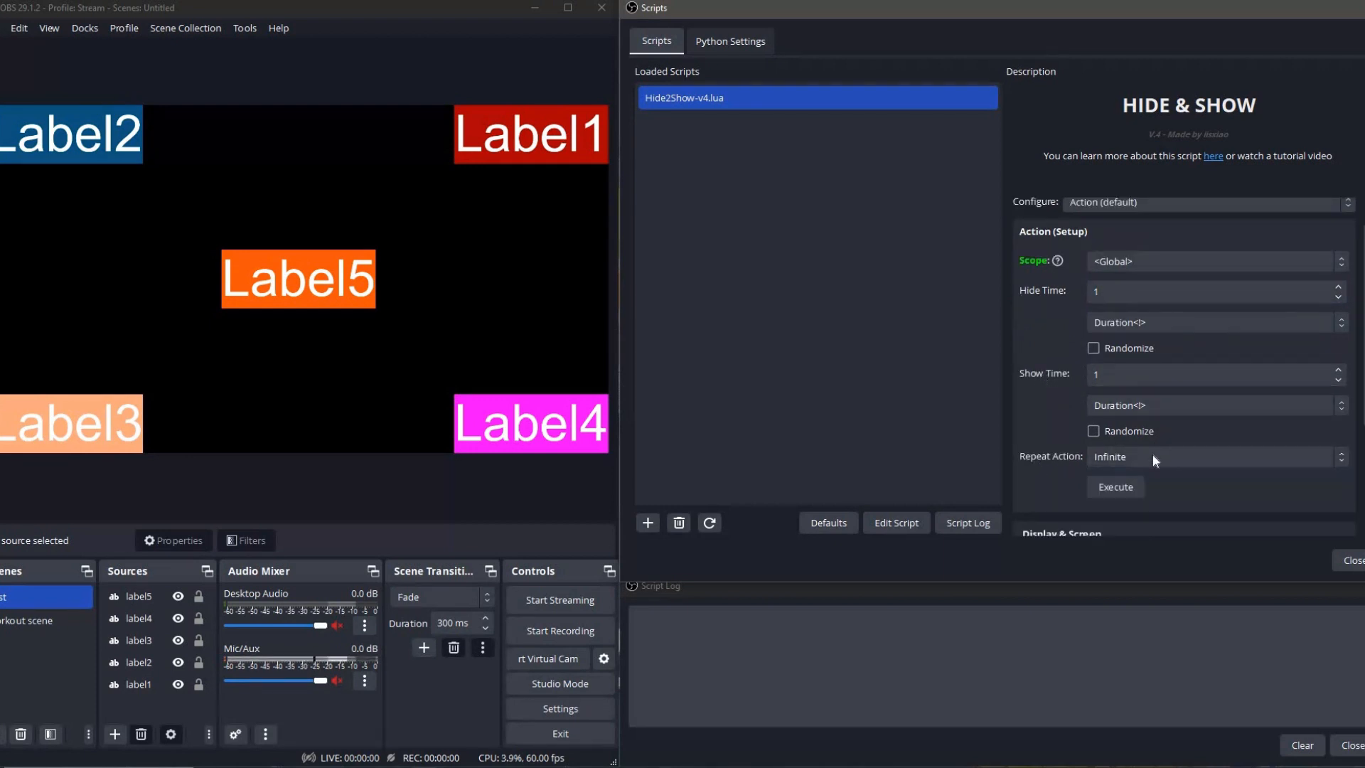
pyautogui.click(1151, 457)
pyautogui.click(1044, 469)
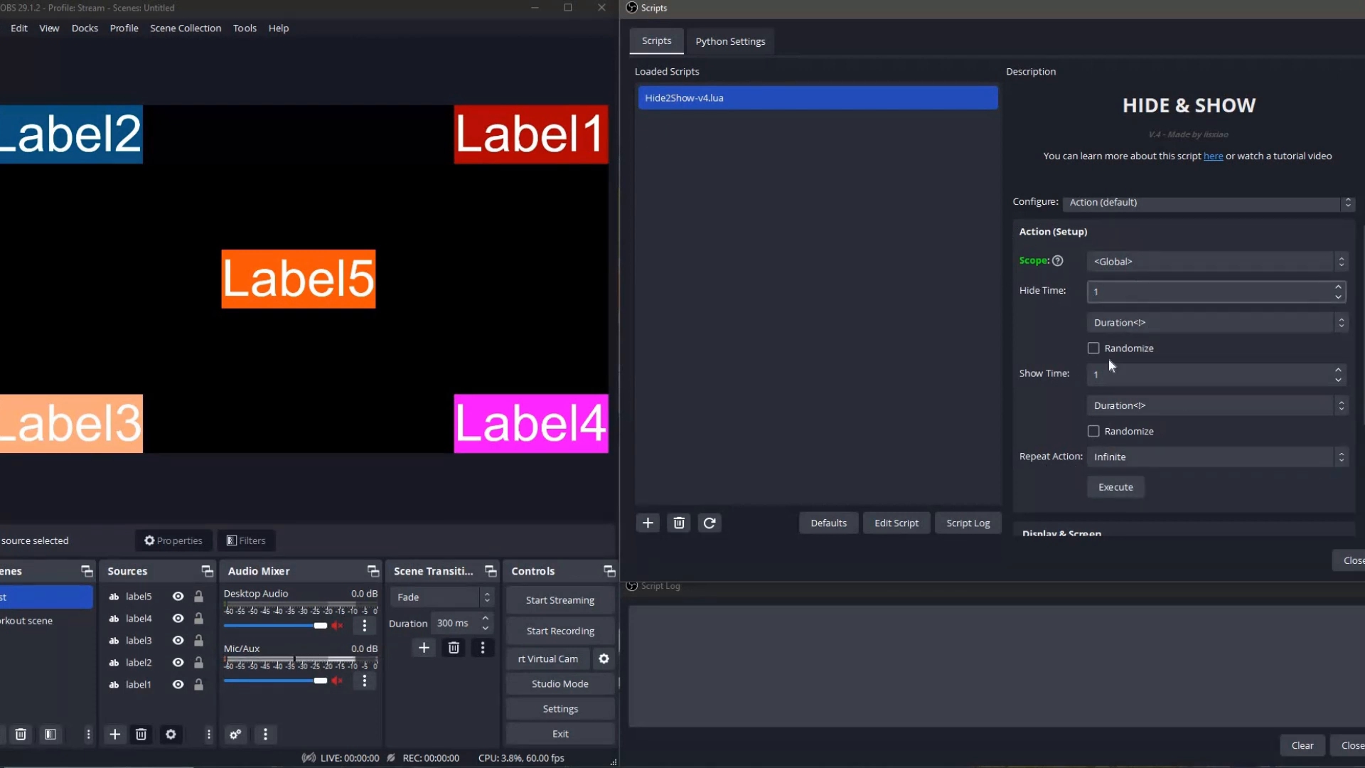
pyautogui.click(1139, 458)
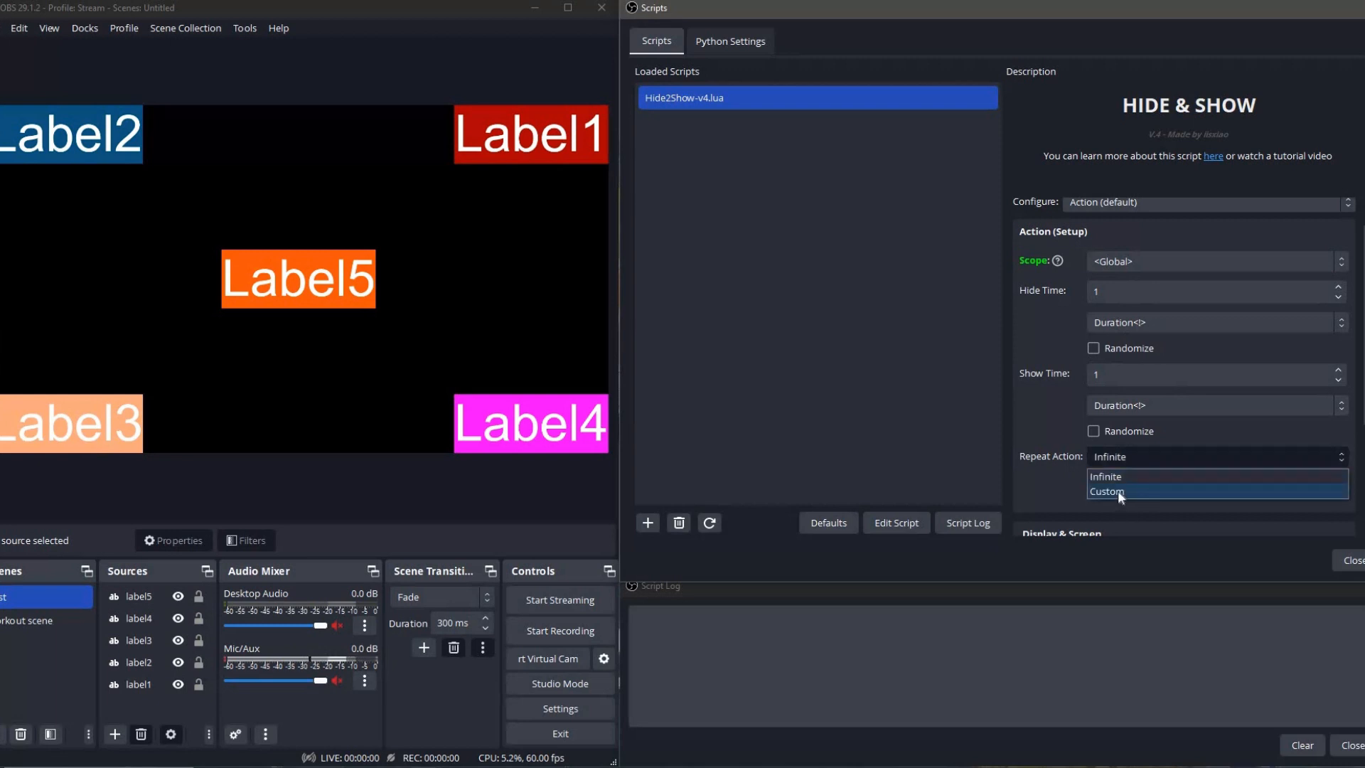
pyautogui.click(1118, 491)
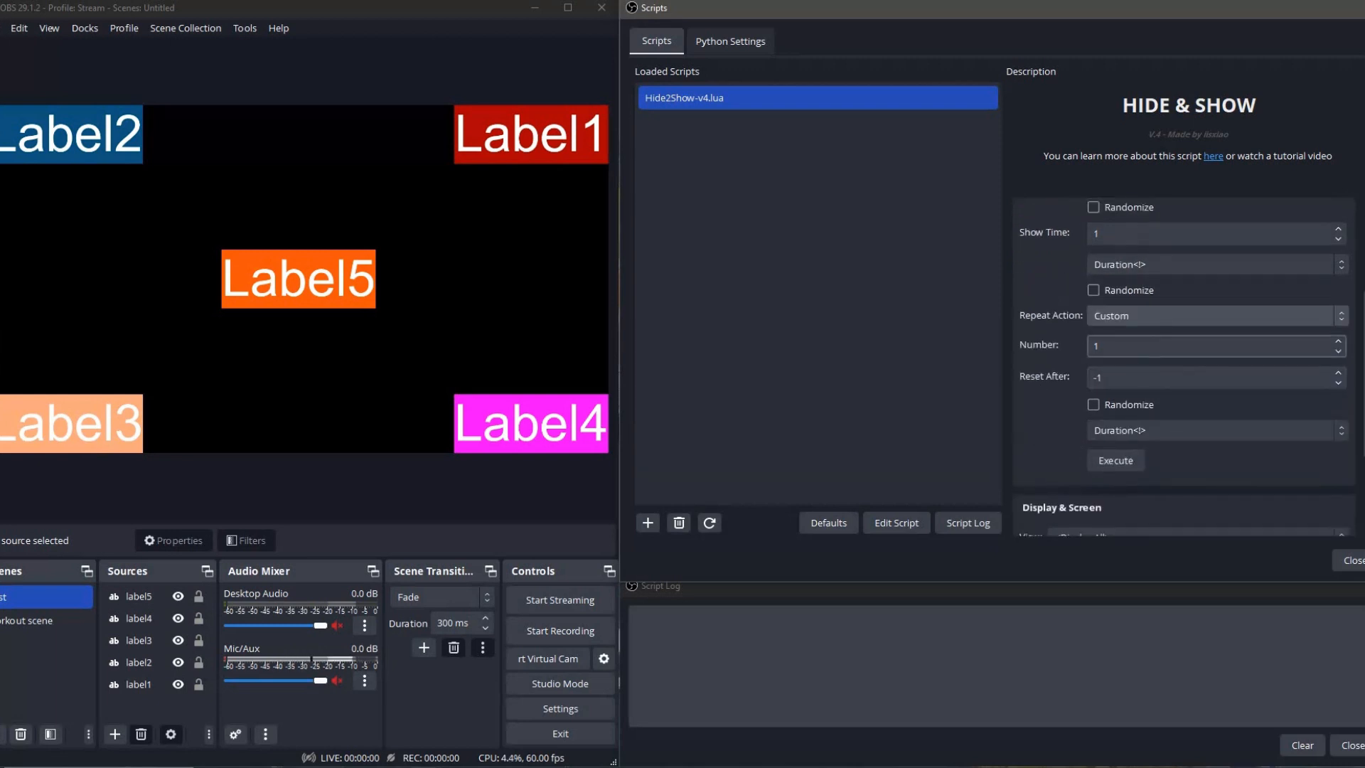
# Set the custom repeat number to 10.
pyautogui.press('Tab')
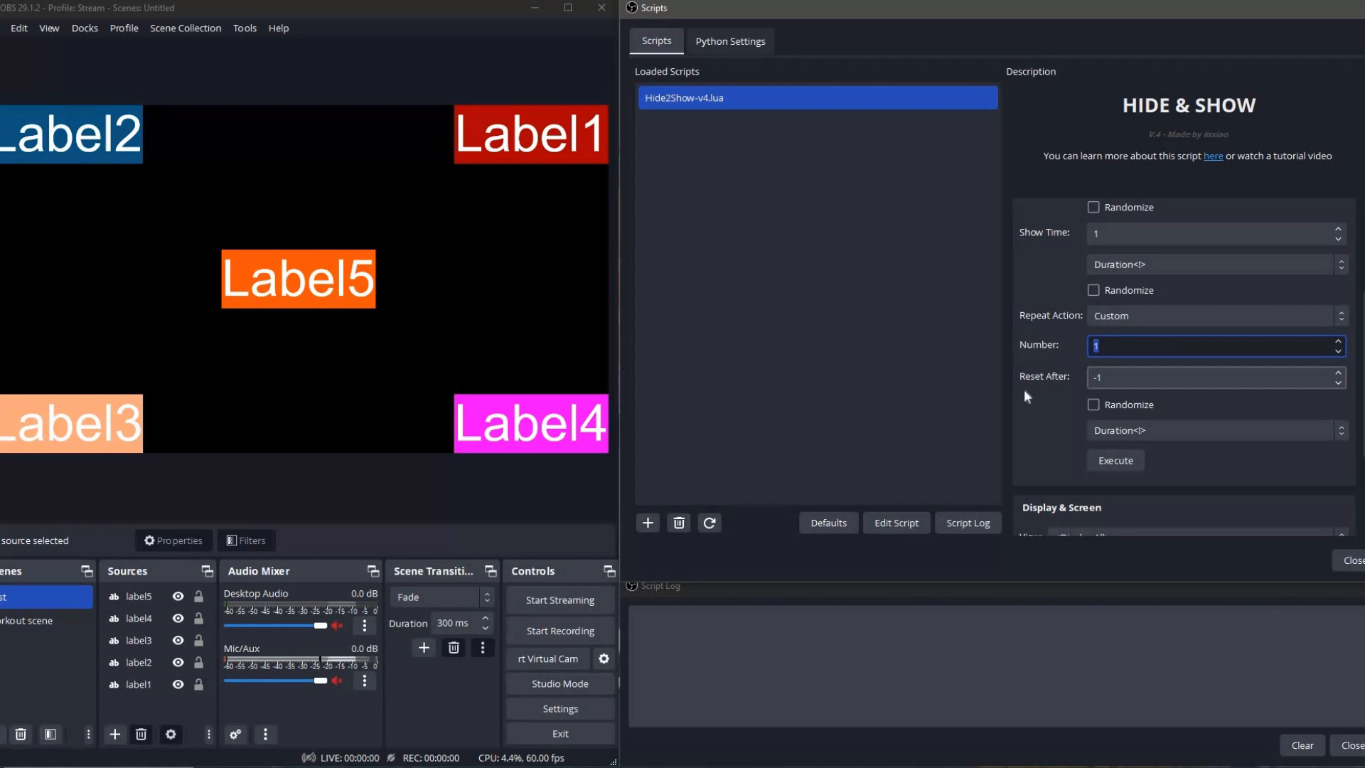
pyautogui.click(1035, 339)
pyautogui.click(1096, 346)
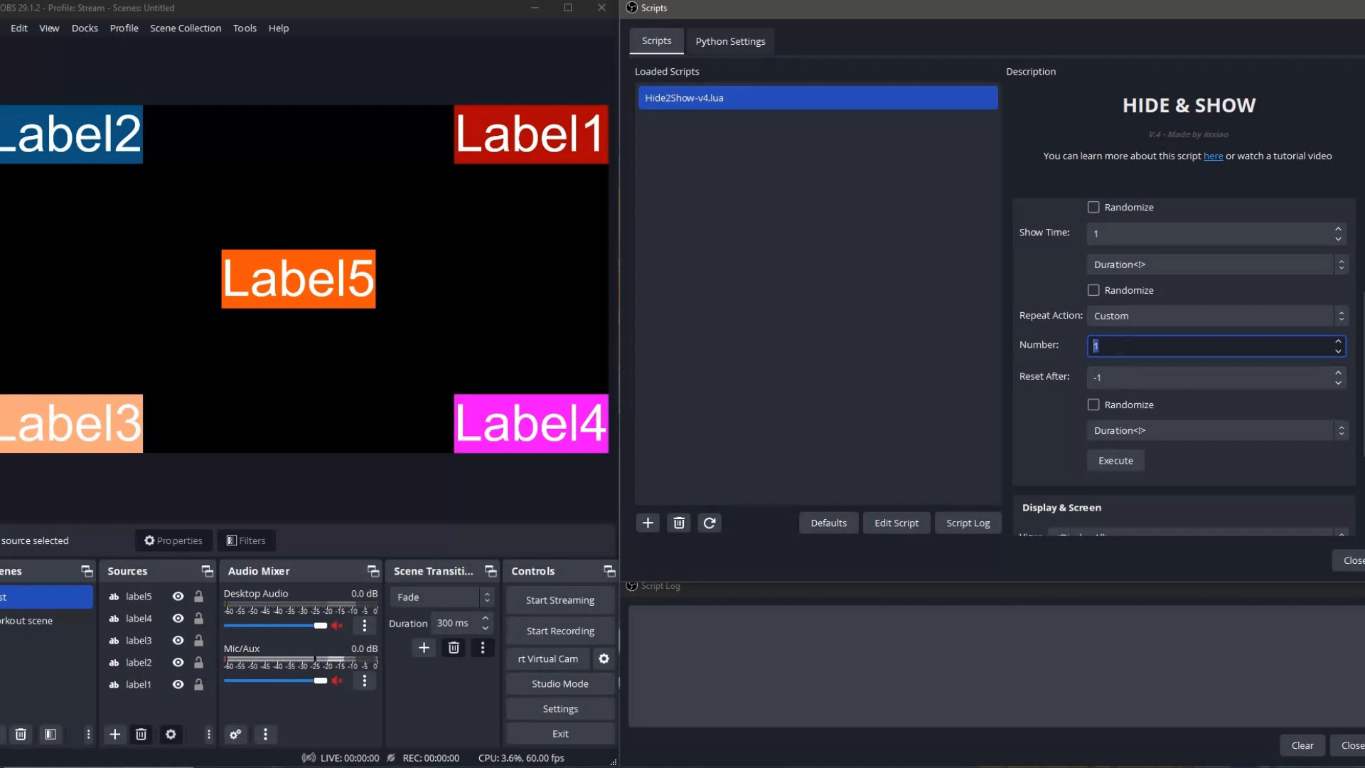
pyautogui.click(1133, 344)
pyautogui.moveTo(1133, 343); pyautogui.dragTo(1001, 349)
pyautogui.click(1153, 349)
pyautogui.write('0')
pyautogui.click(1055, 375)
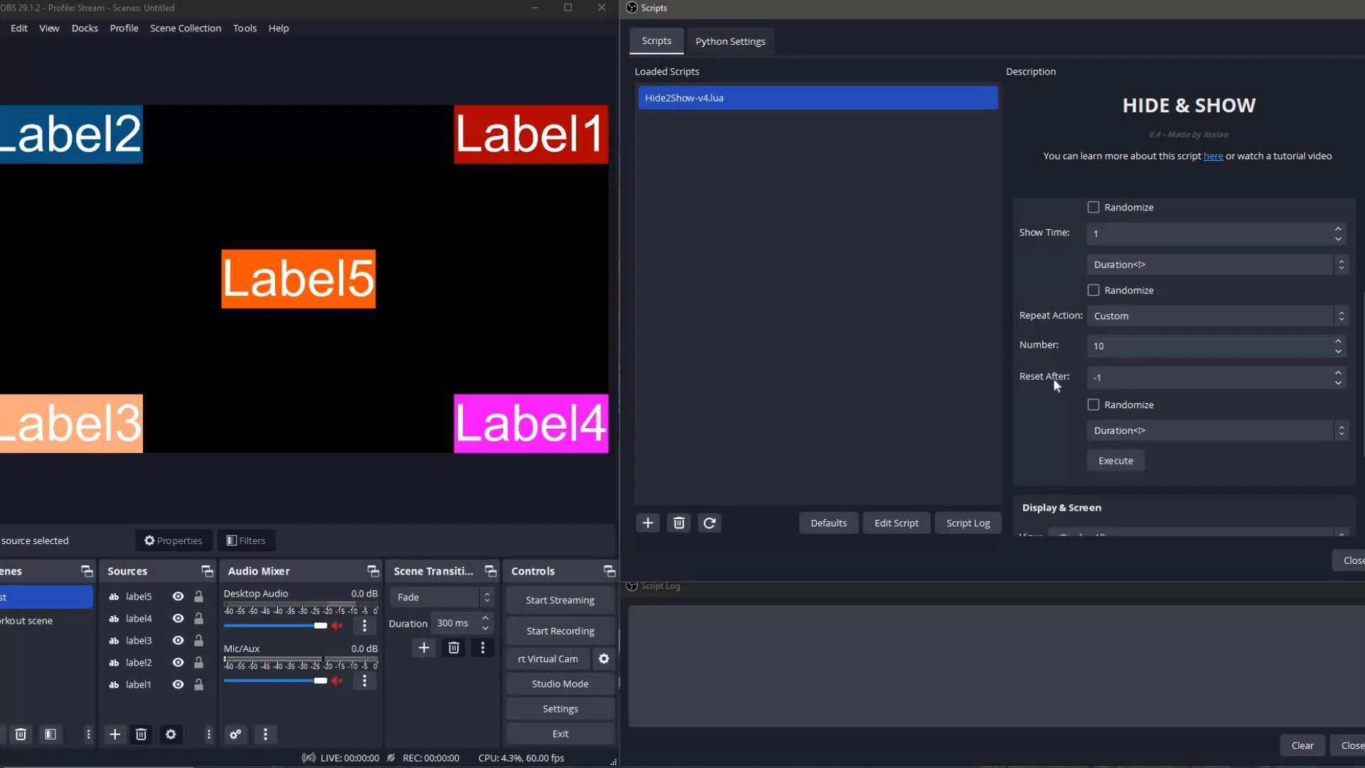
# Review the Reset After field and its available duration units.
pyautogui.click(1095, 377)
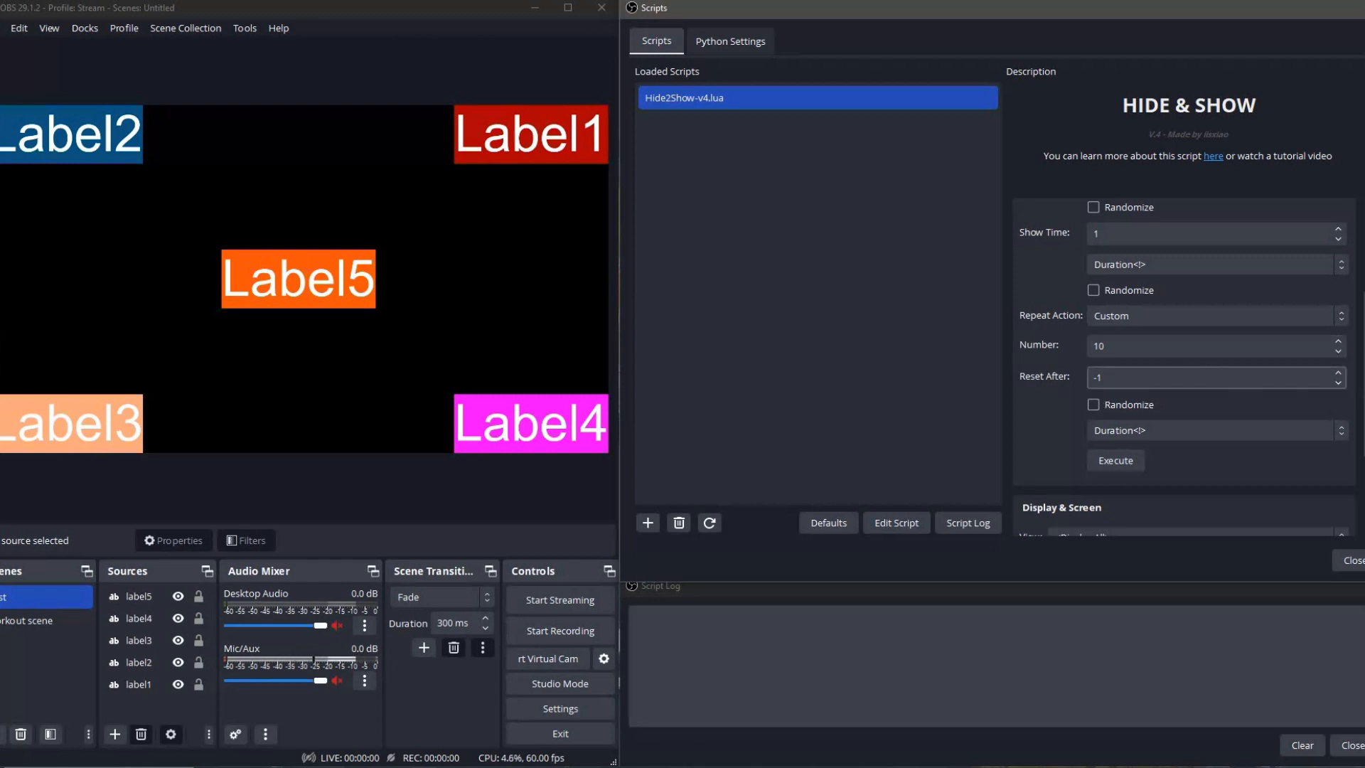
pyautogui.moveTo(1114, 378); pyautogui.dragTo(1069, 375)
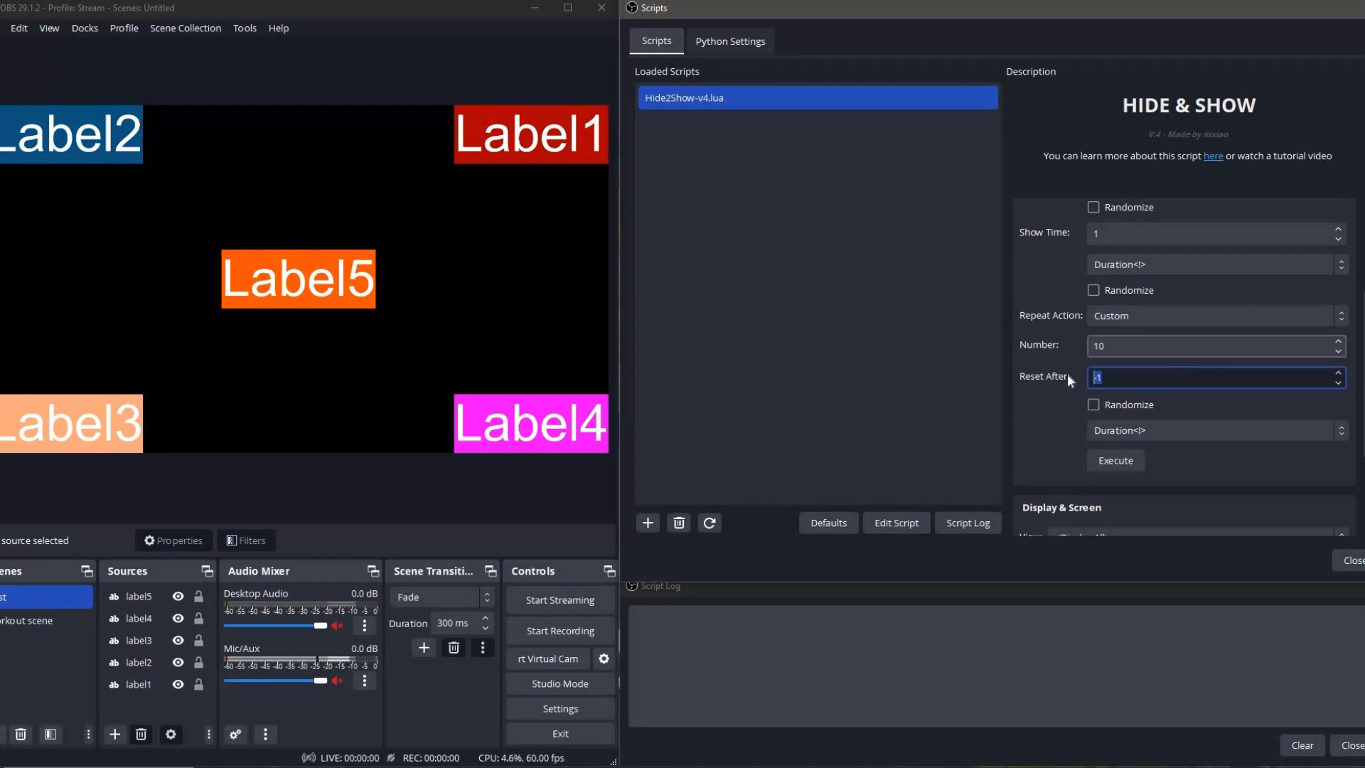
pyautogui.click(1121, 437)
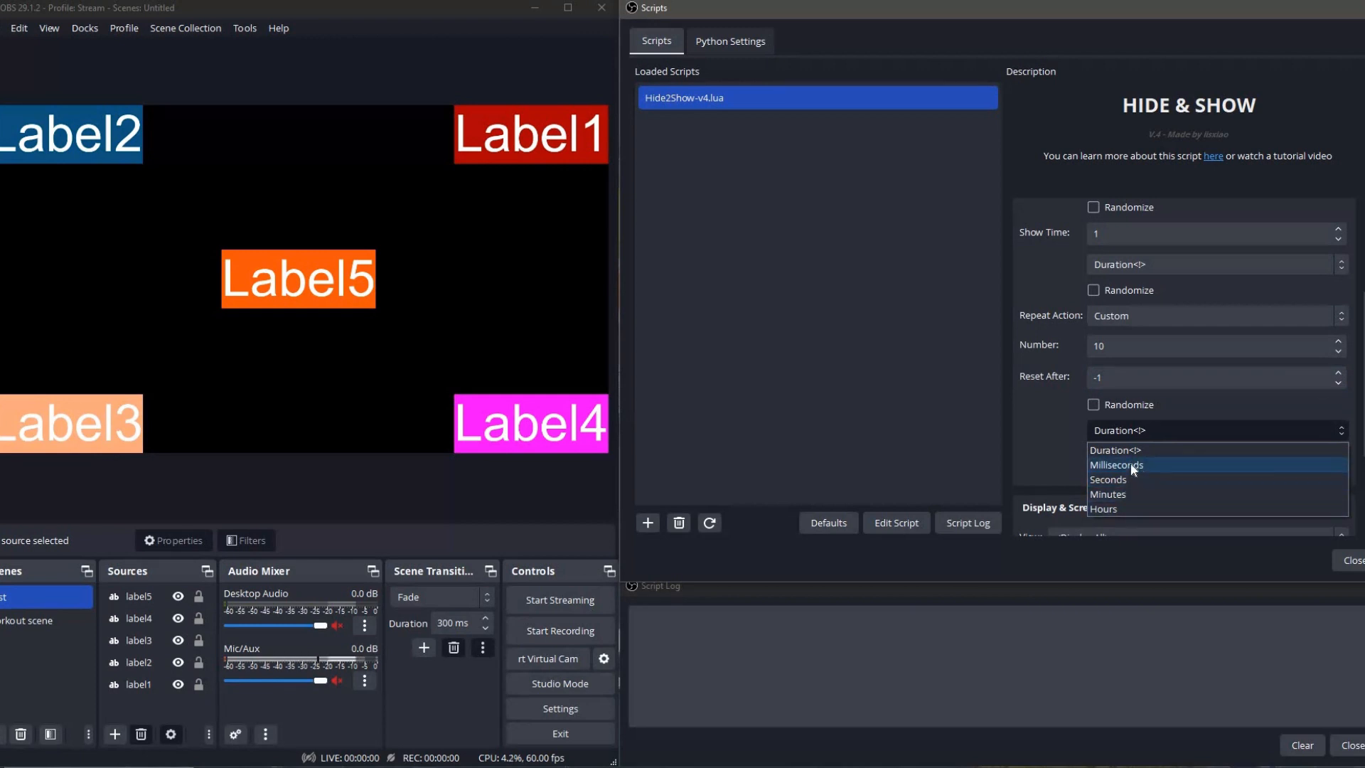
pyautogui.click(1042, 424)
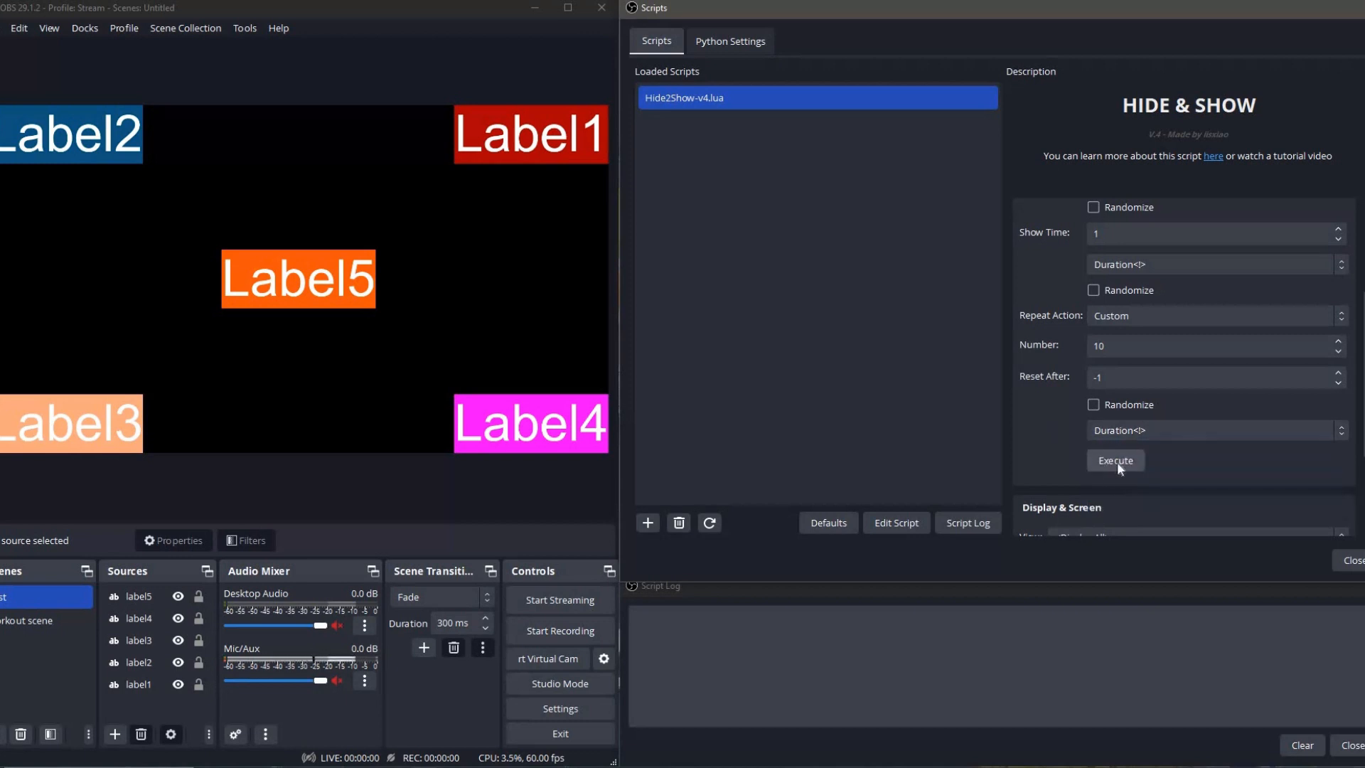
# Switch label1's configuration to Conditional and set its Statement to <When>.
pyautogui.scroll(4, 1033, 455)
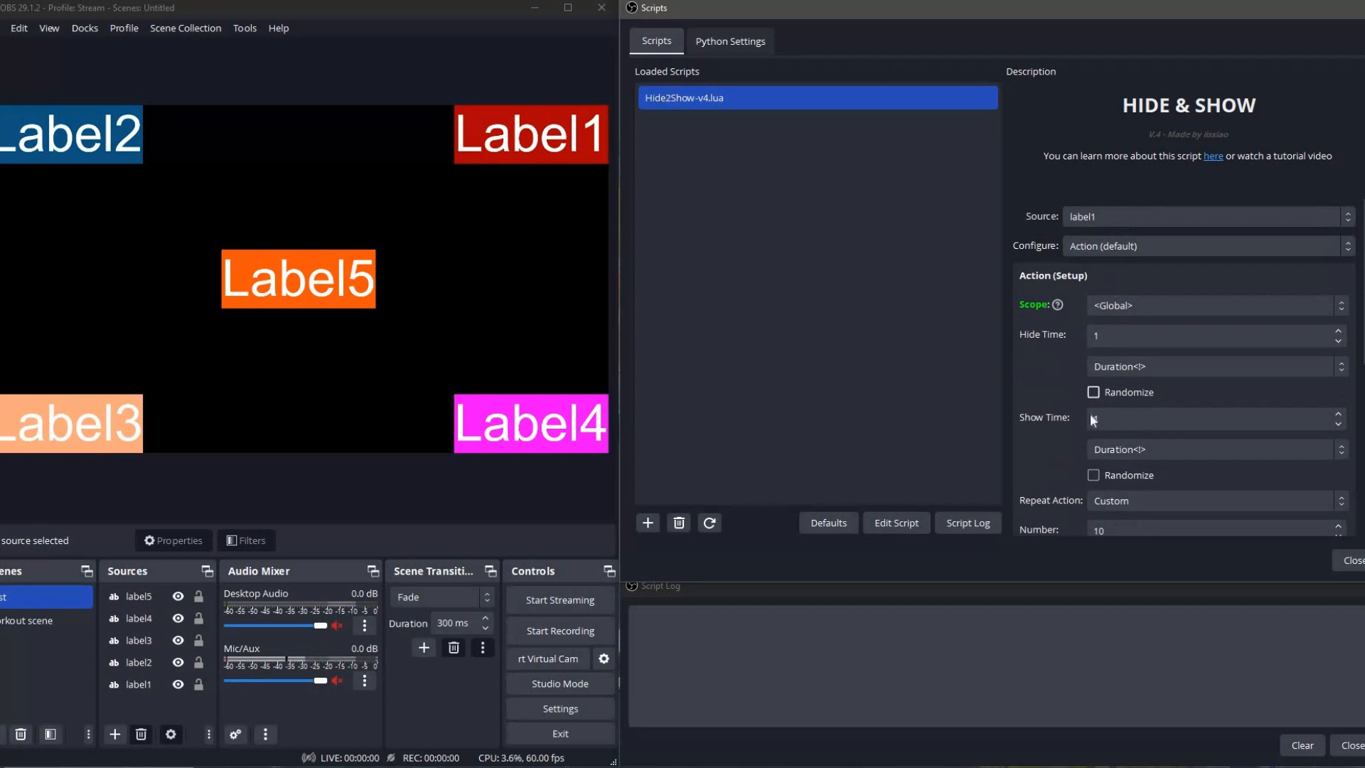
pyautogui.click(1095, 249)
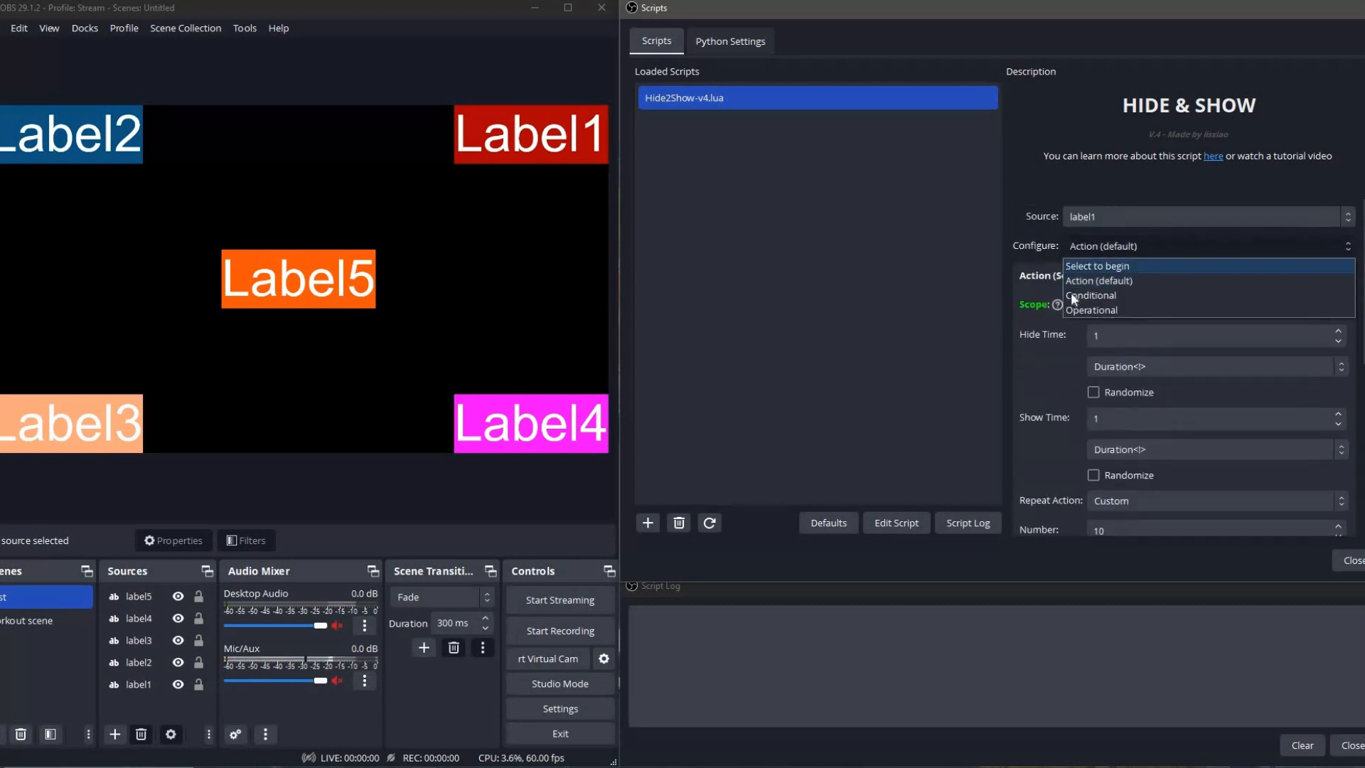
pyautogui.click(1093, 298)
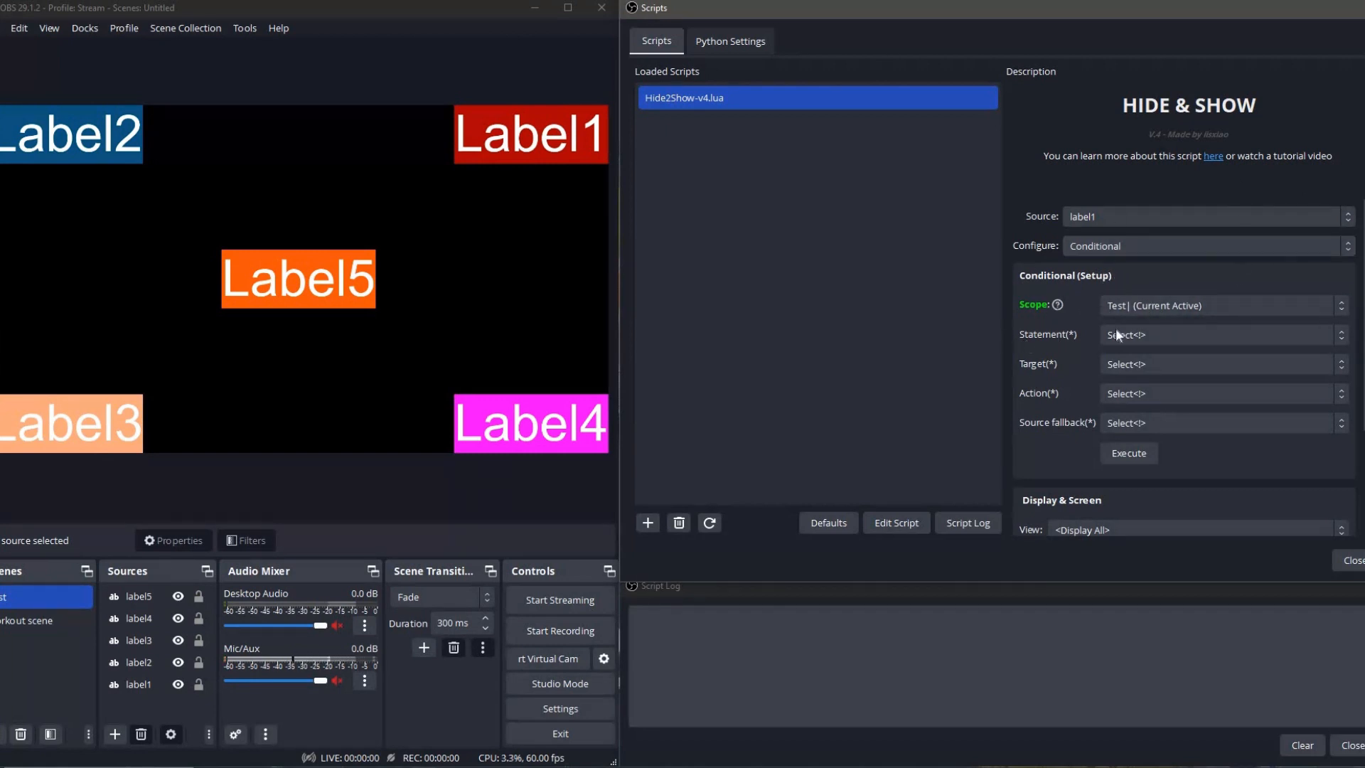
pyautogui.click(1156, 337)
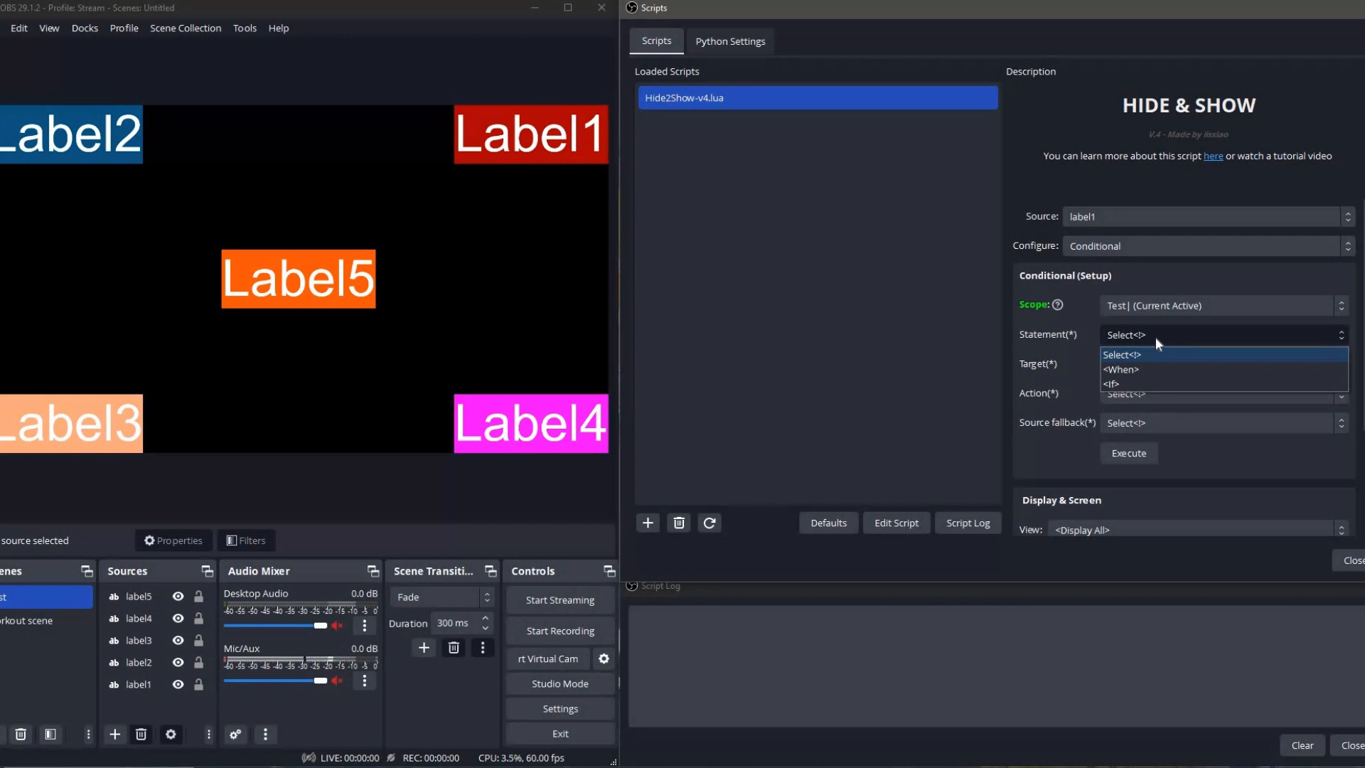
pyautogui.click(1153, 367)
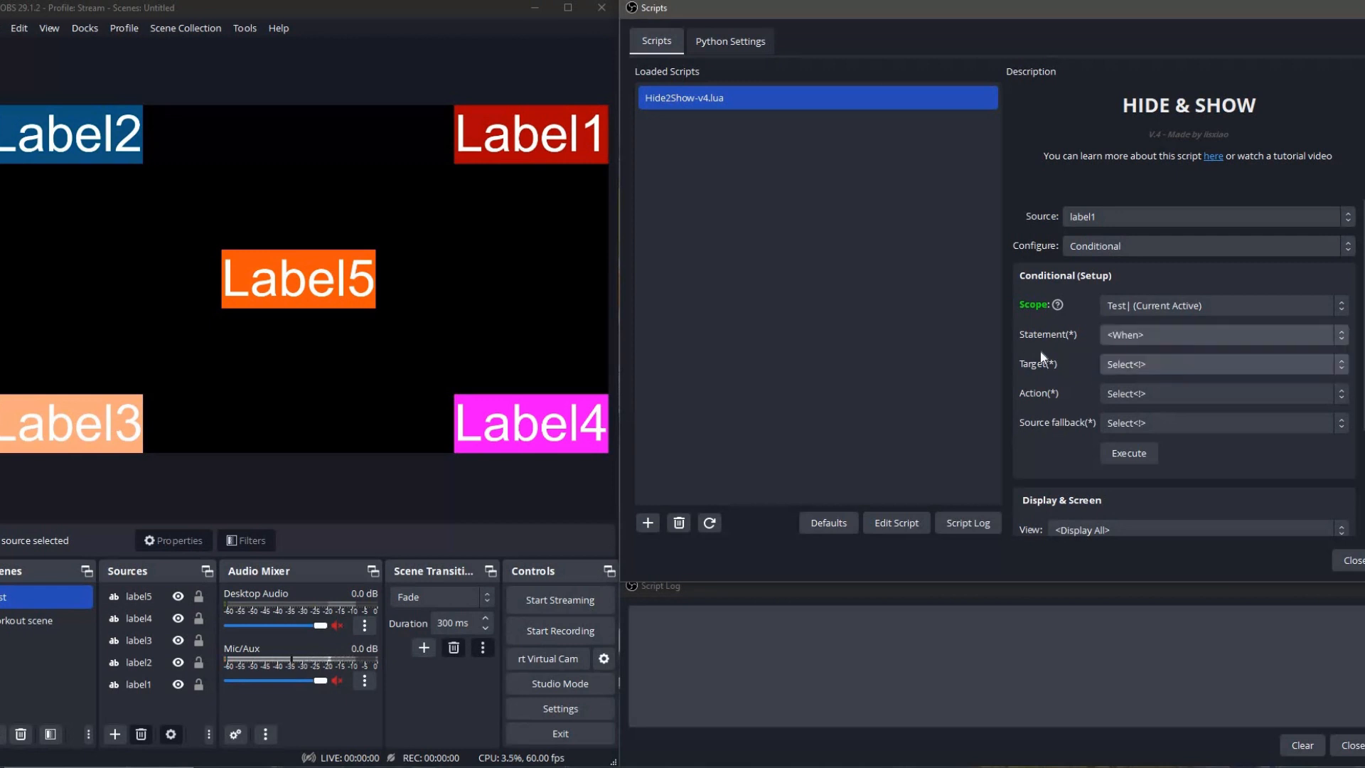
# Examine the Target, Action and Source fallback options offered for the <When> statement.
pyautogui.click(1136, 365)
pyautogui.click(1023, 373)
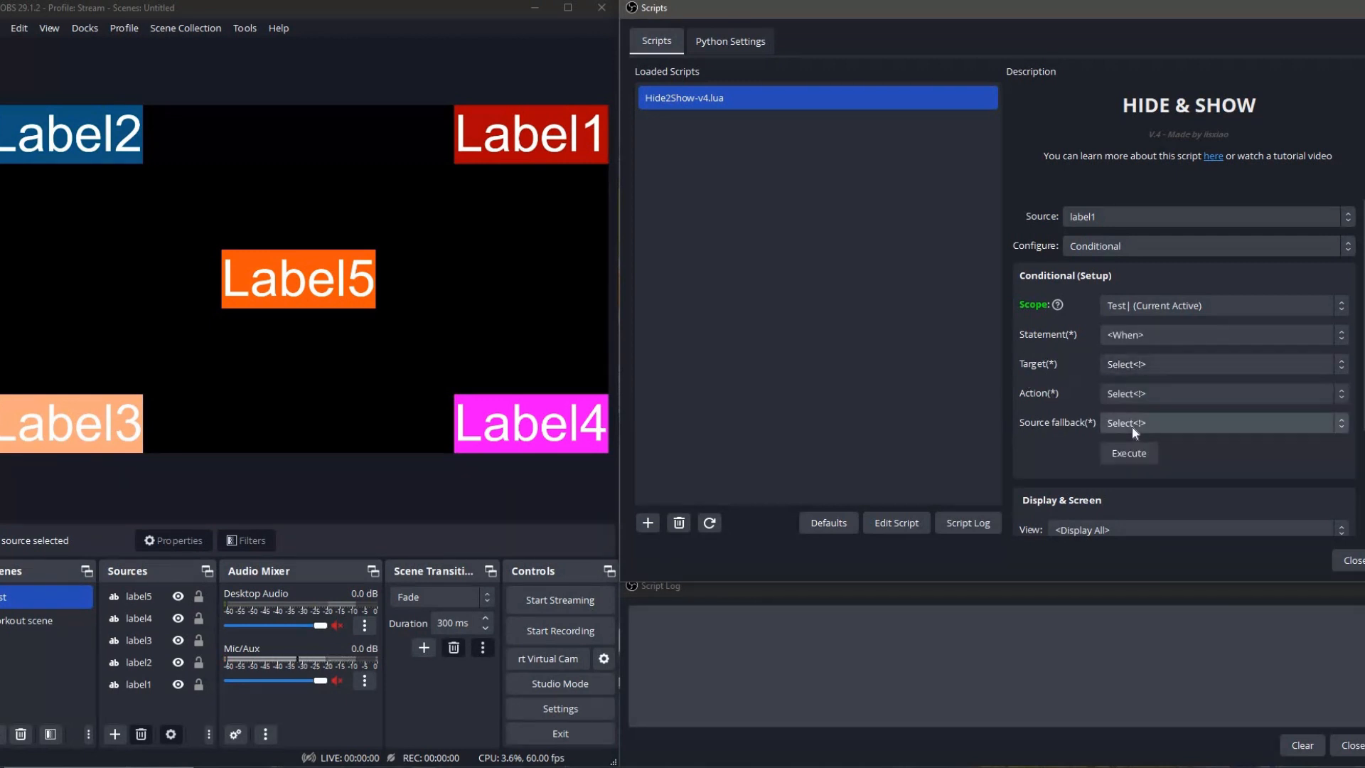
pyautogui.click(1115, 396)
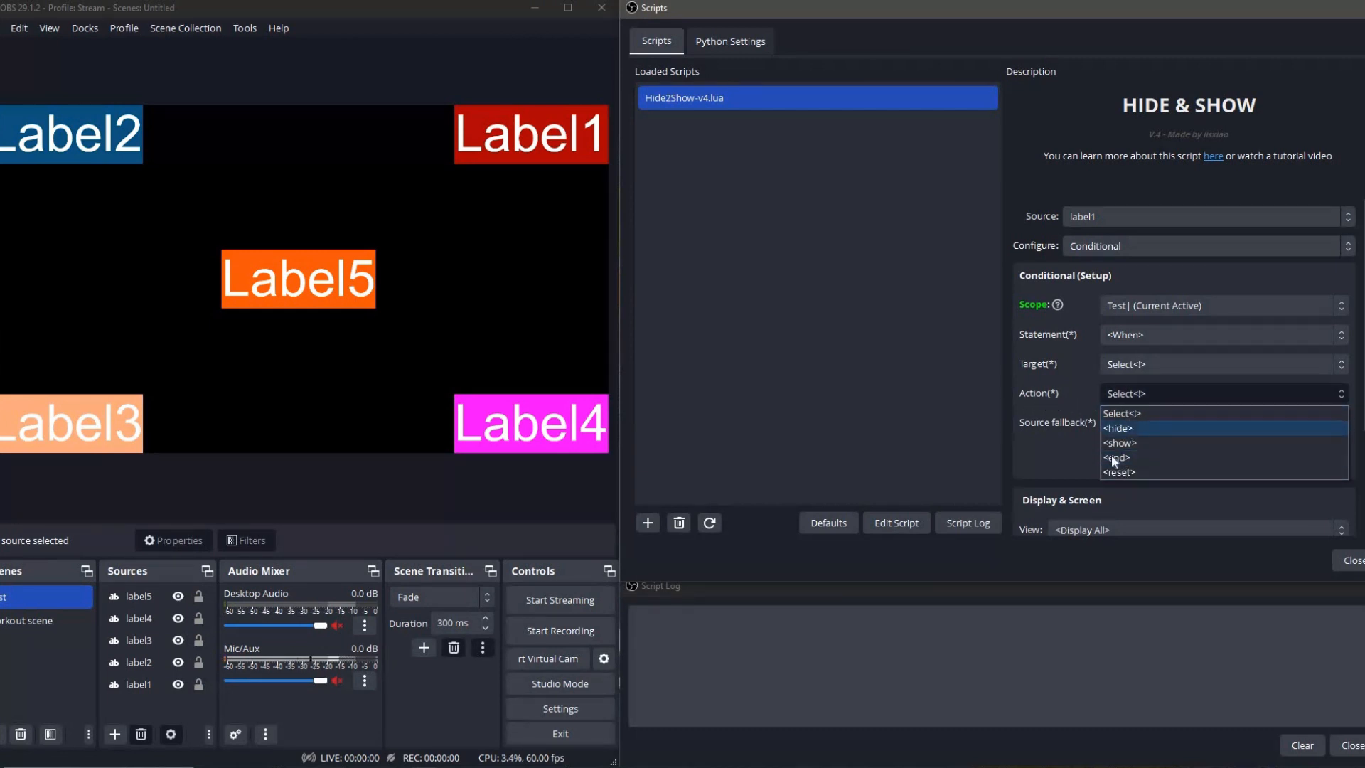
pyautogui.click(1042, 436)
pyautogui.click(1161, 424)
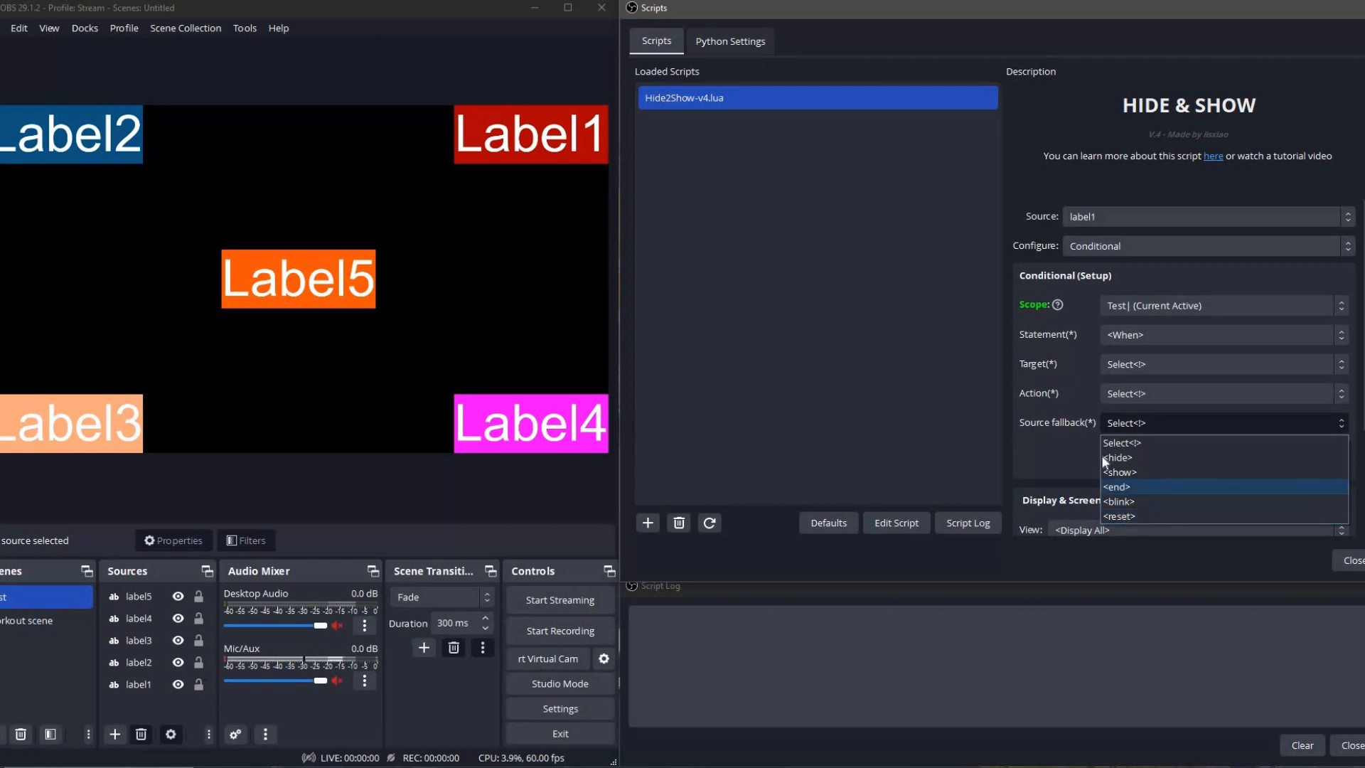
pyautogui.click(1085, 442)
# Set the conditional Statement to <If> and its Action to <text>, looking through the available targets as well.
pyautogui.click(1137, 336)
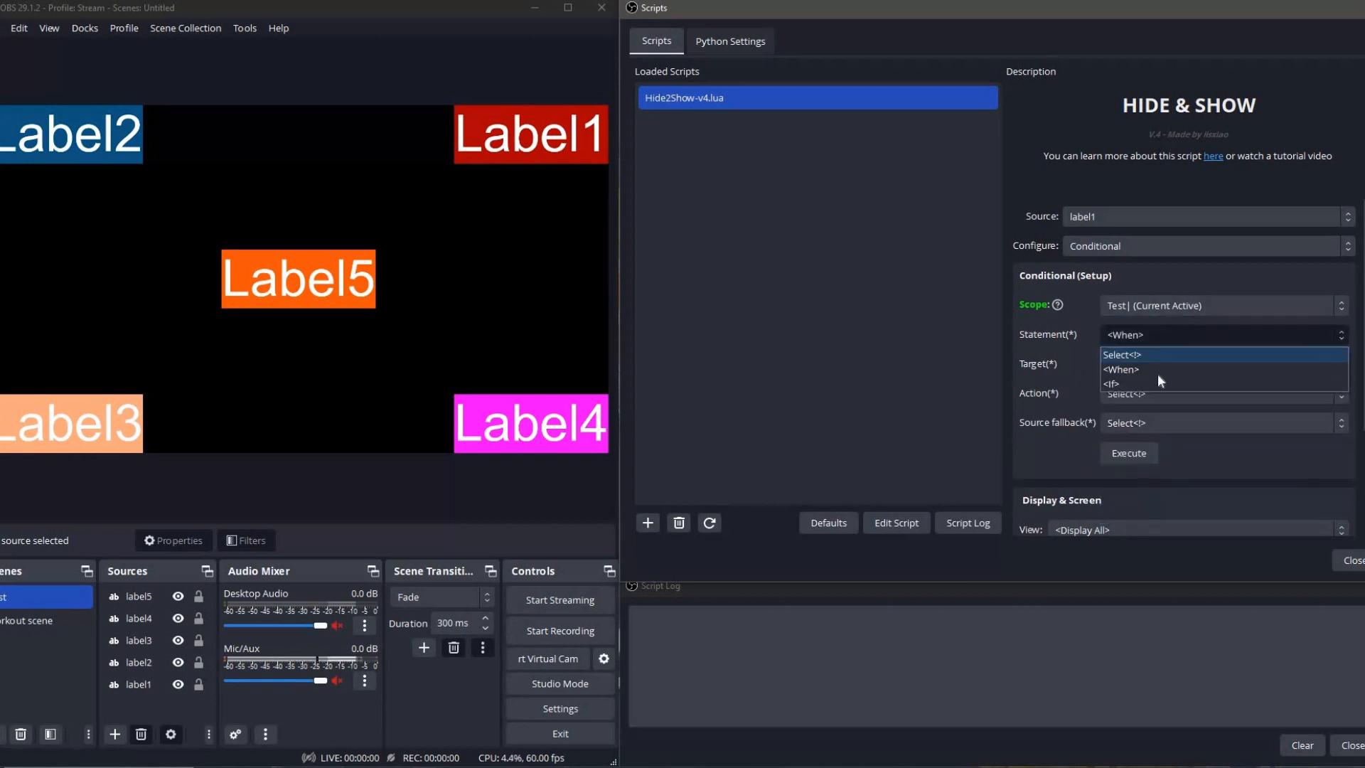
pyautogui.click(1133, 383)
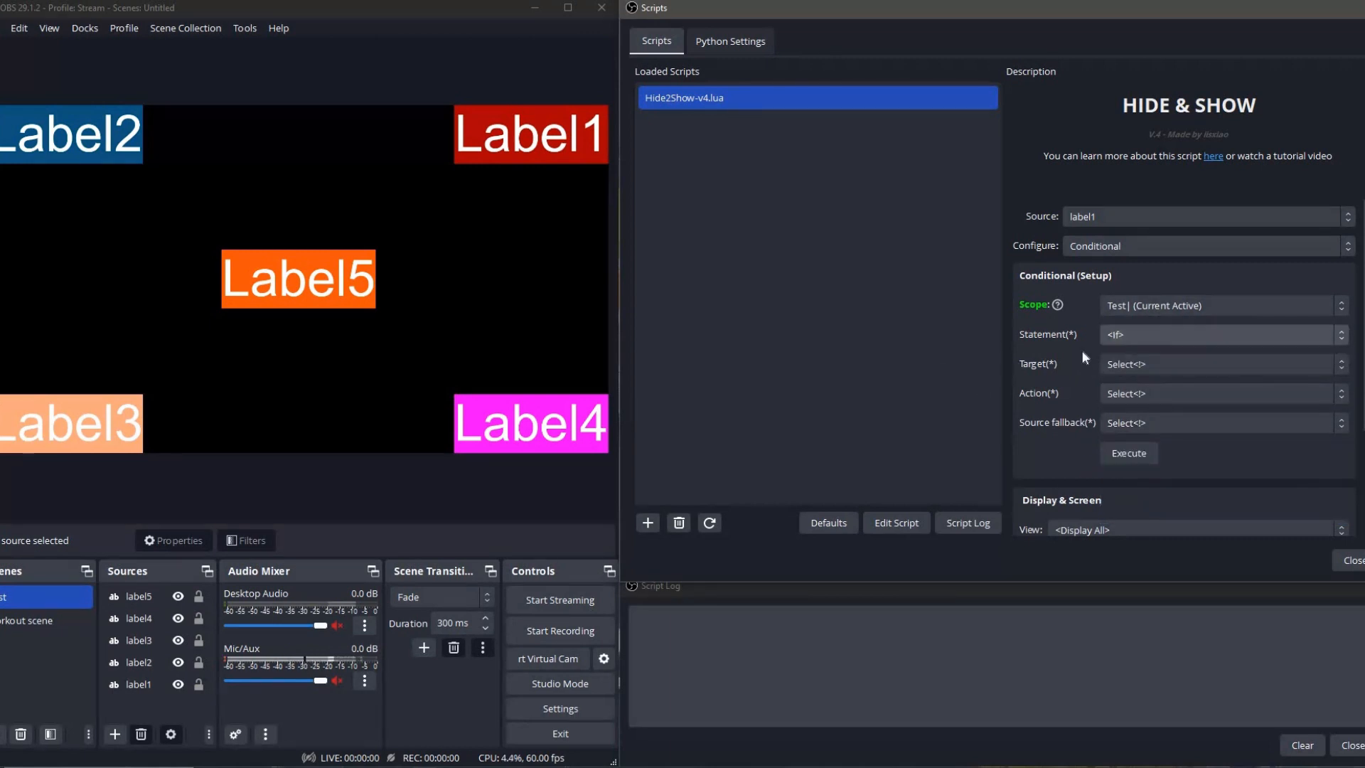
pyautogui.click(1137, 365)
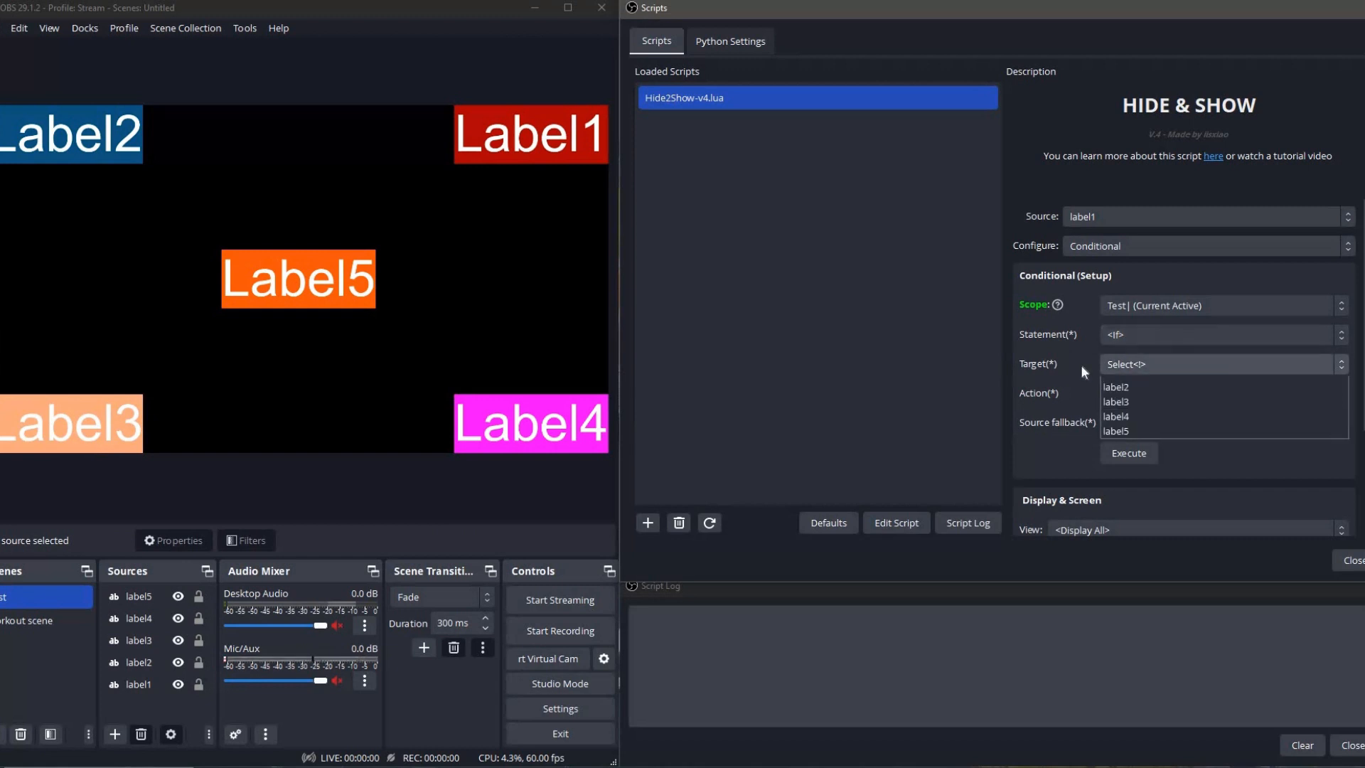
pyautogui.click(1094, 407)
pyautogui.click(1110, 395)
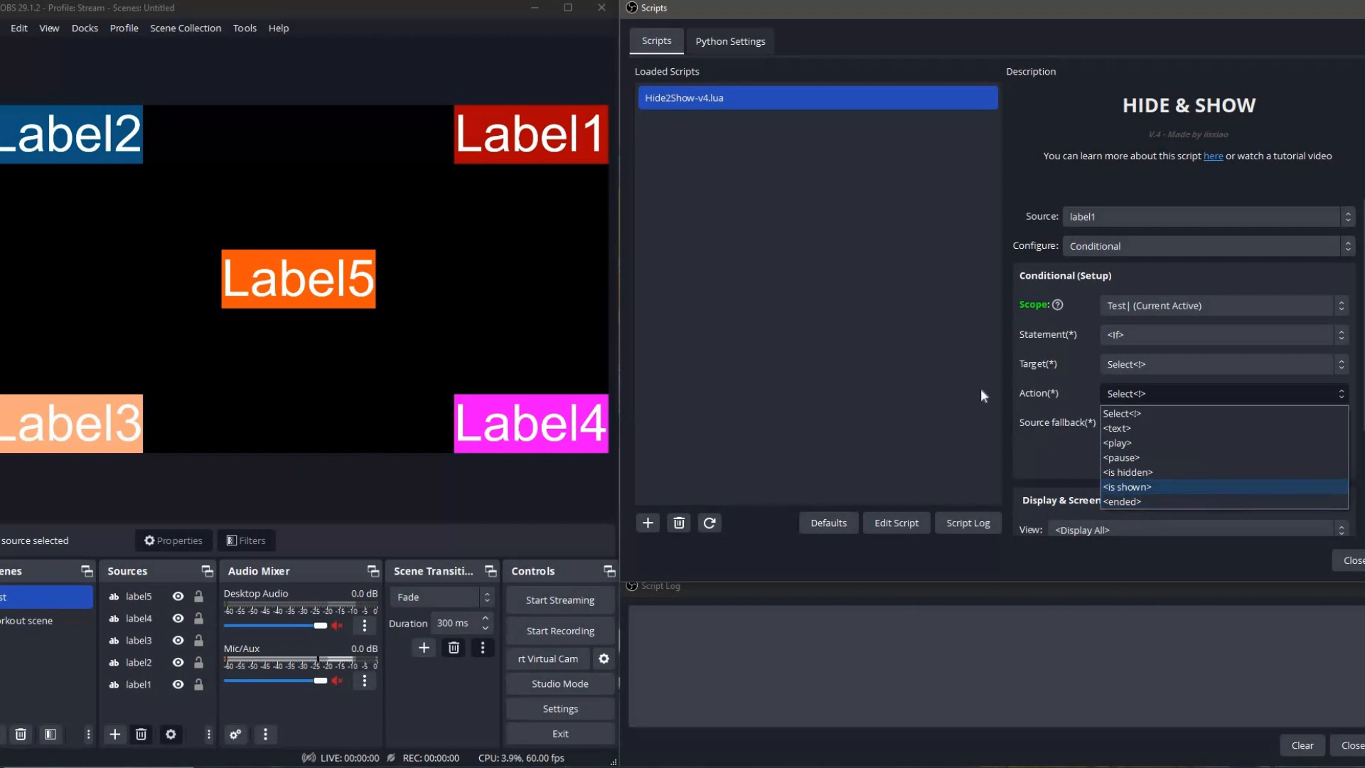
pyautogui.click(1118, 429)
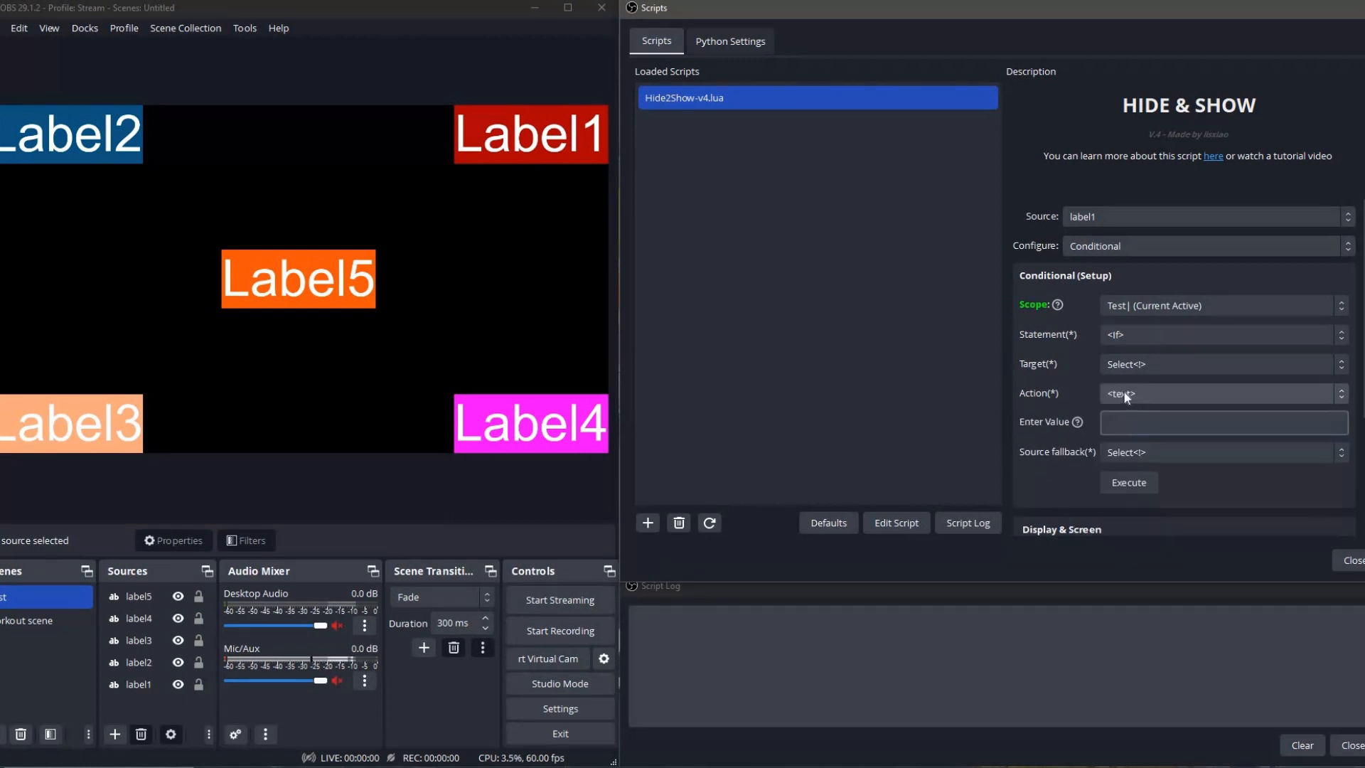
pyautogui.press('Tab')
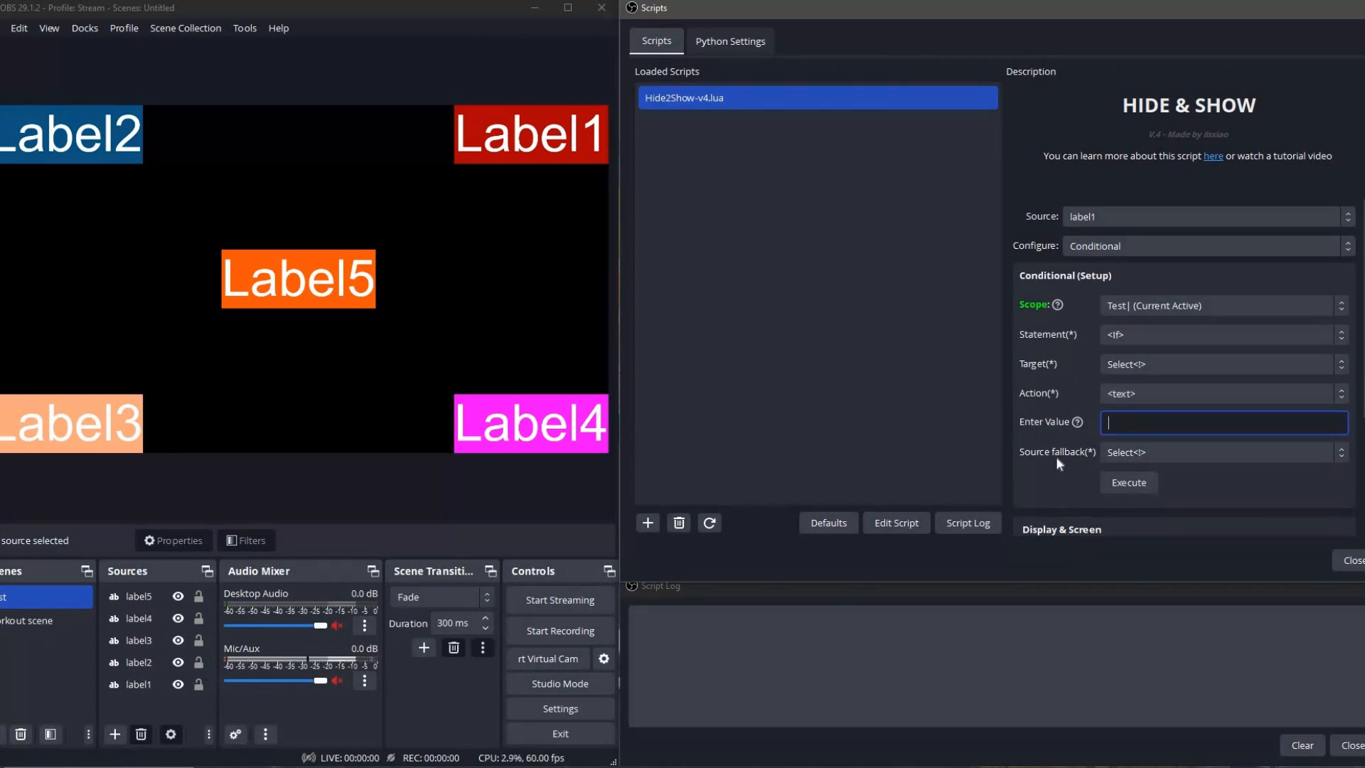
# Examine the Target and Source fallback options offered for the <If> statement with the <text> action.
pyautogui.click(140, 617)
pyautogui.click(1030, 395)
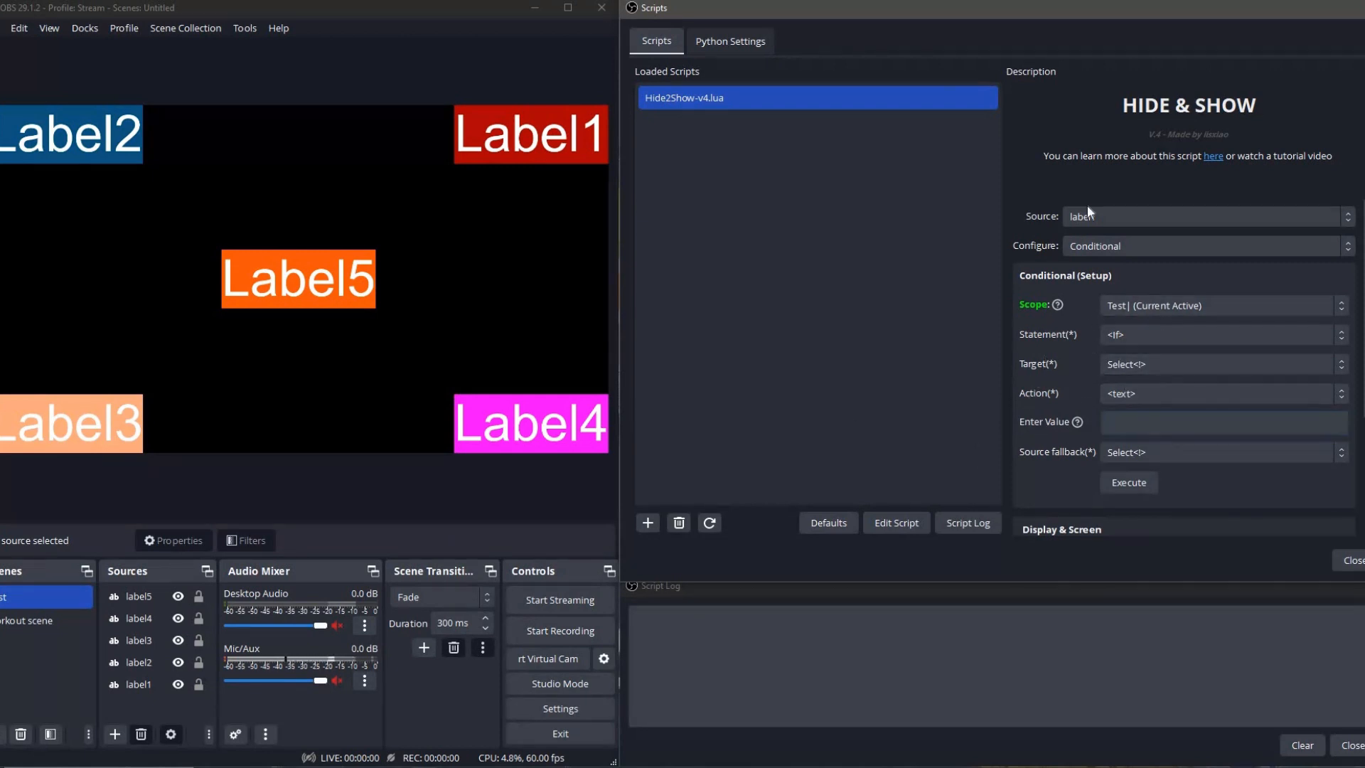
pyautogui.click(1137, 368)
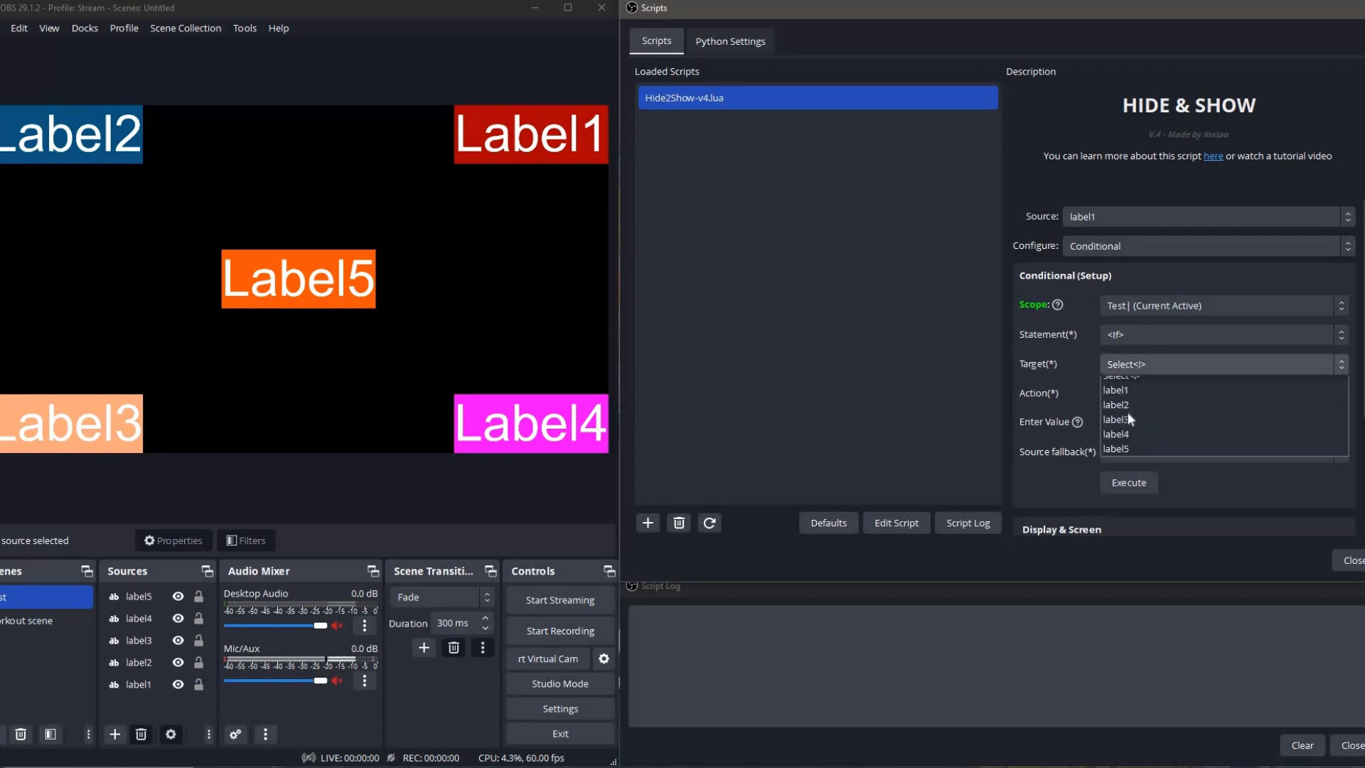
pyautogui.click(1015, 362)
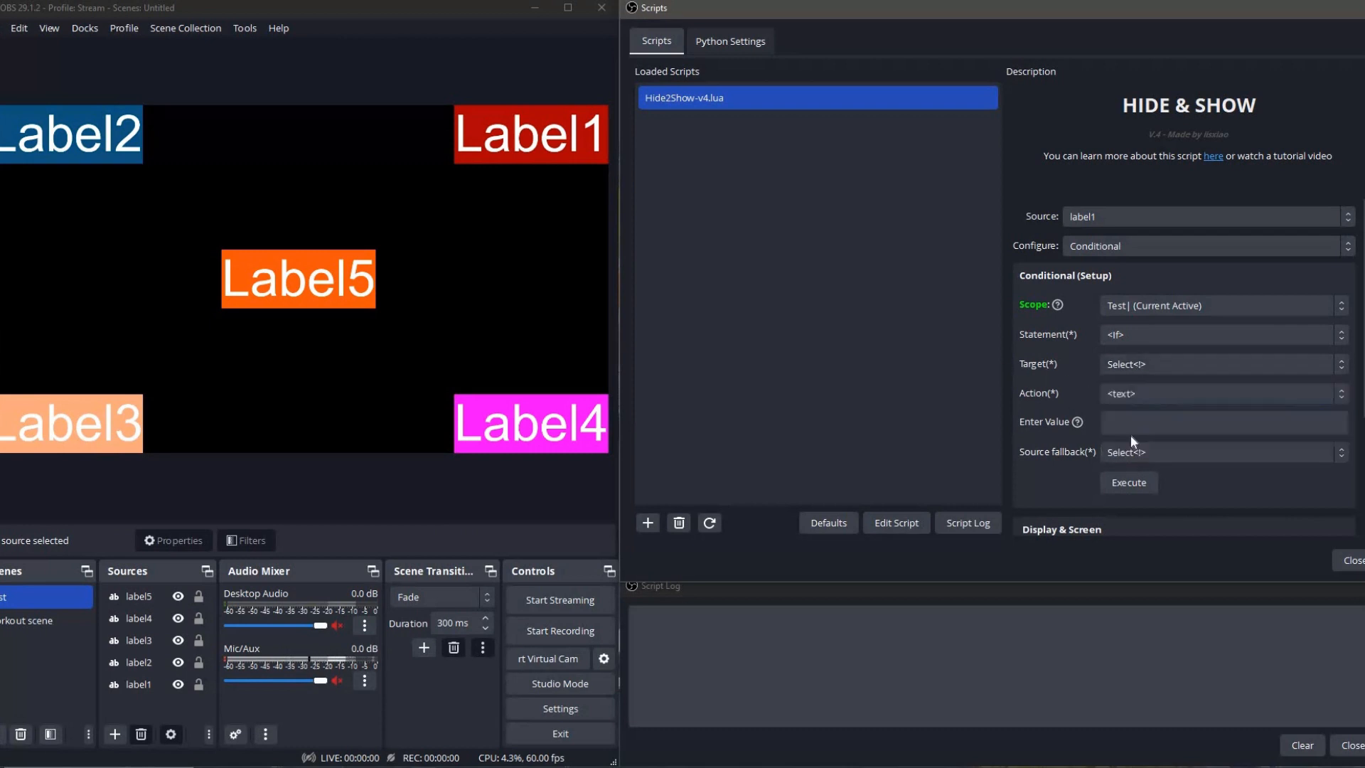
pyautogui.click(1133, 453)
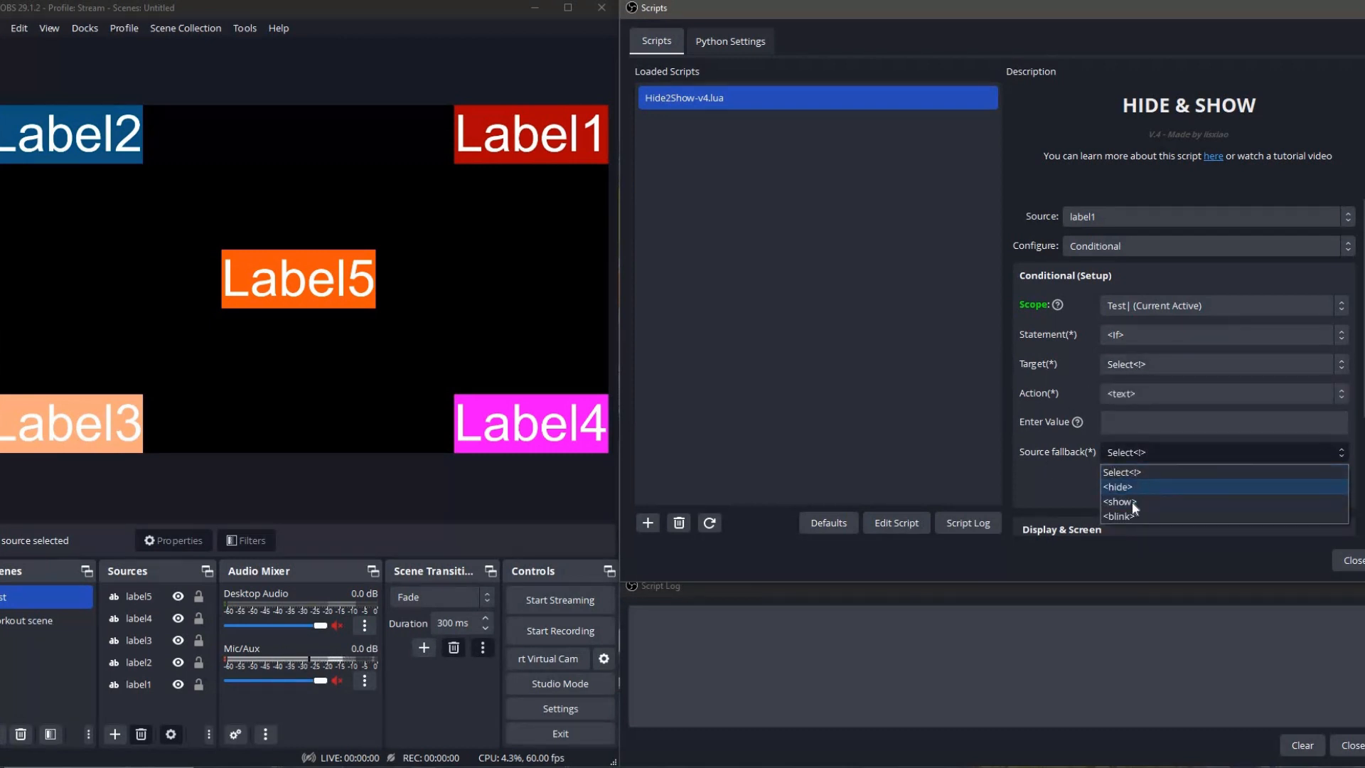
pyautogui.click(1047, 347)
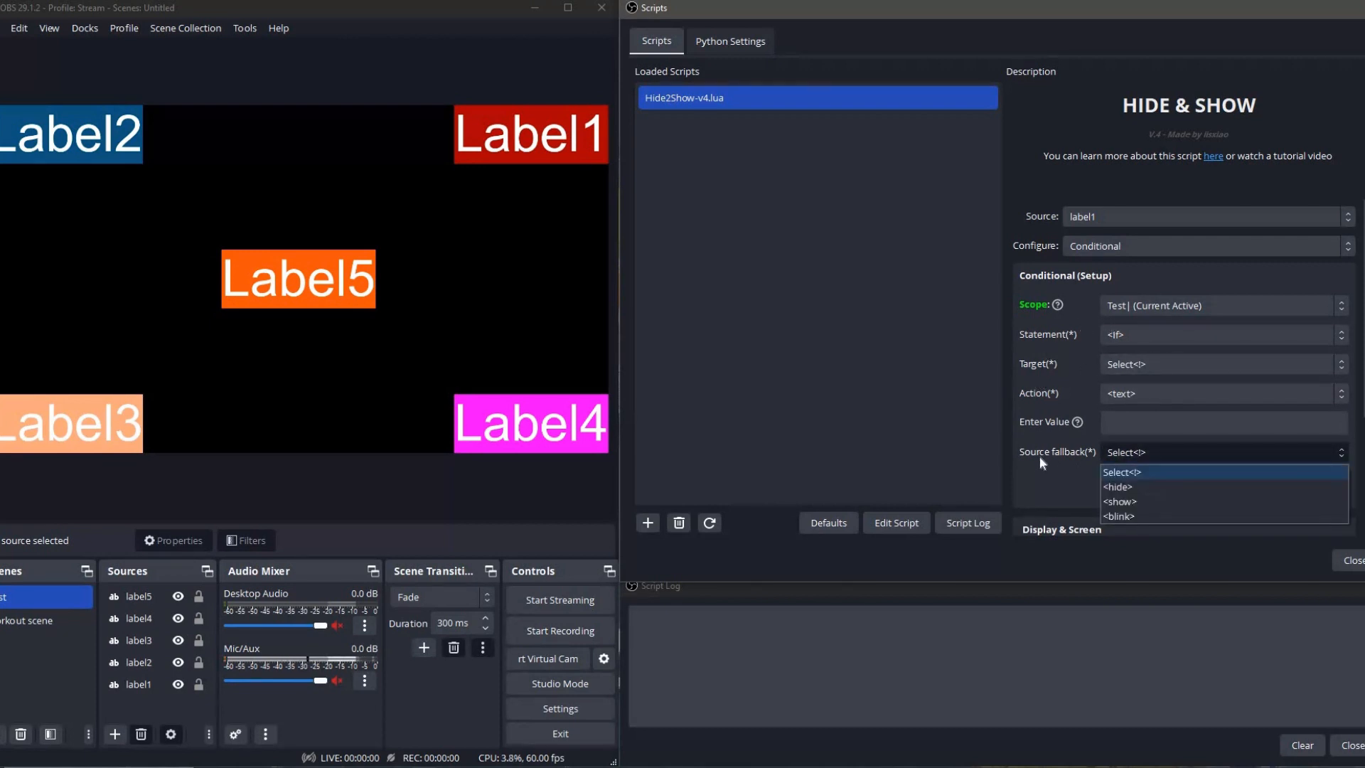
pyautogui.click(1016, 454)
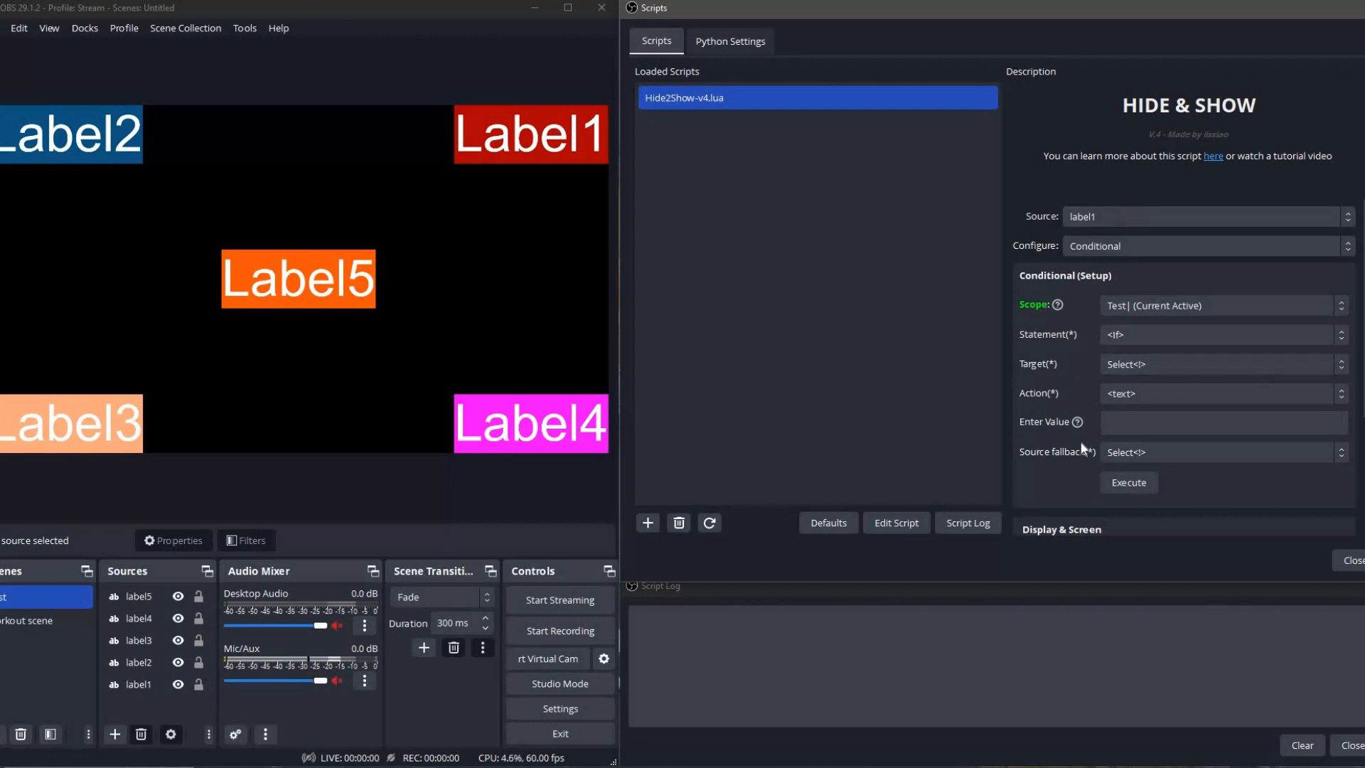
# Switch label1's configuration to Operational and set its Mode to Delete (mode).
pyautogui.scroll(-2, 1066, 437)
pyautogui.scroll(2, 1043, 424)
pyautogui.click(1107, 250)
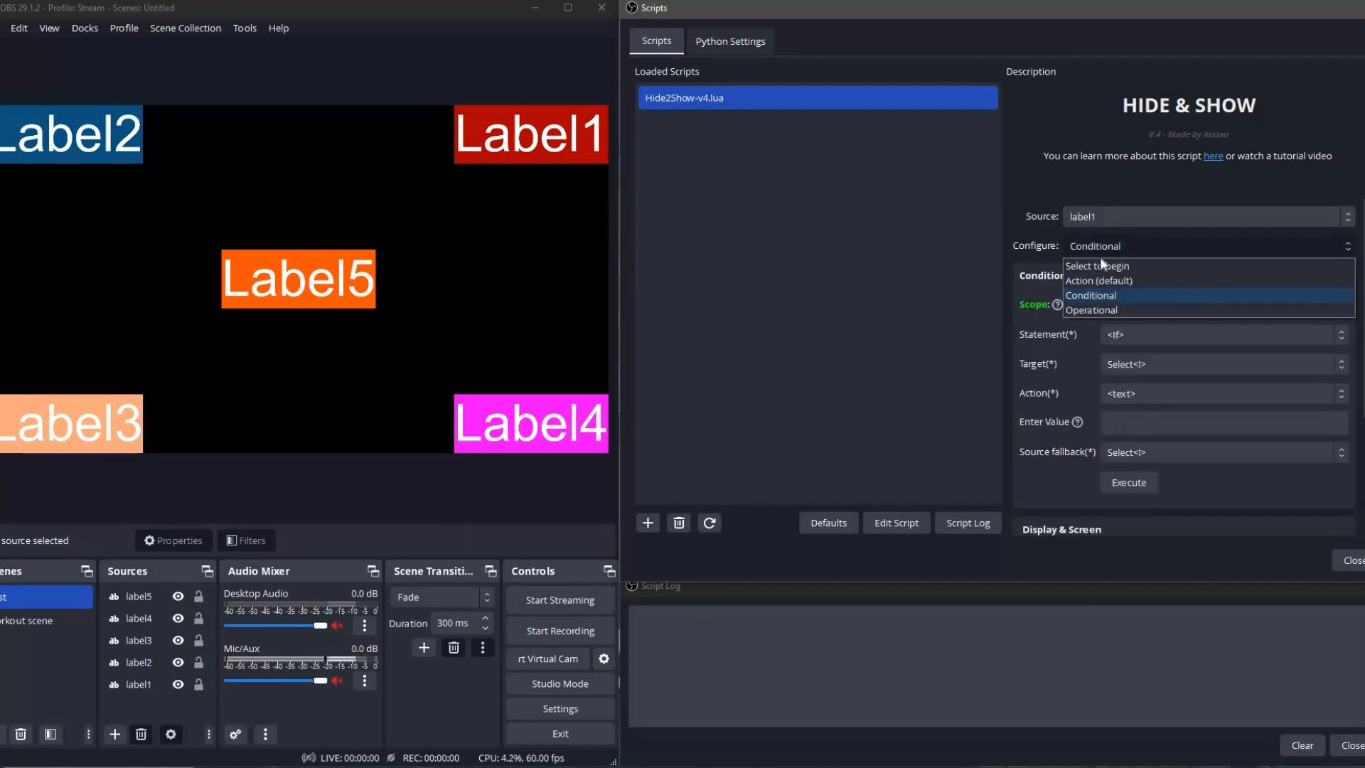
pyautogui.click(1106, 310)
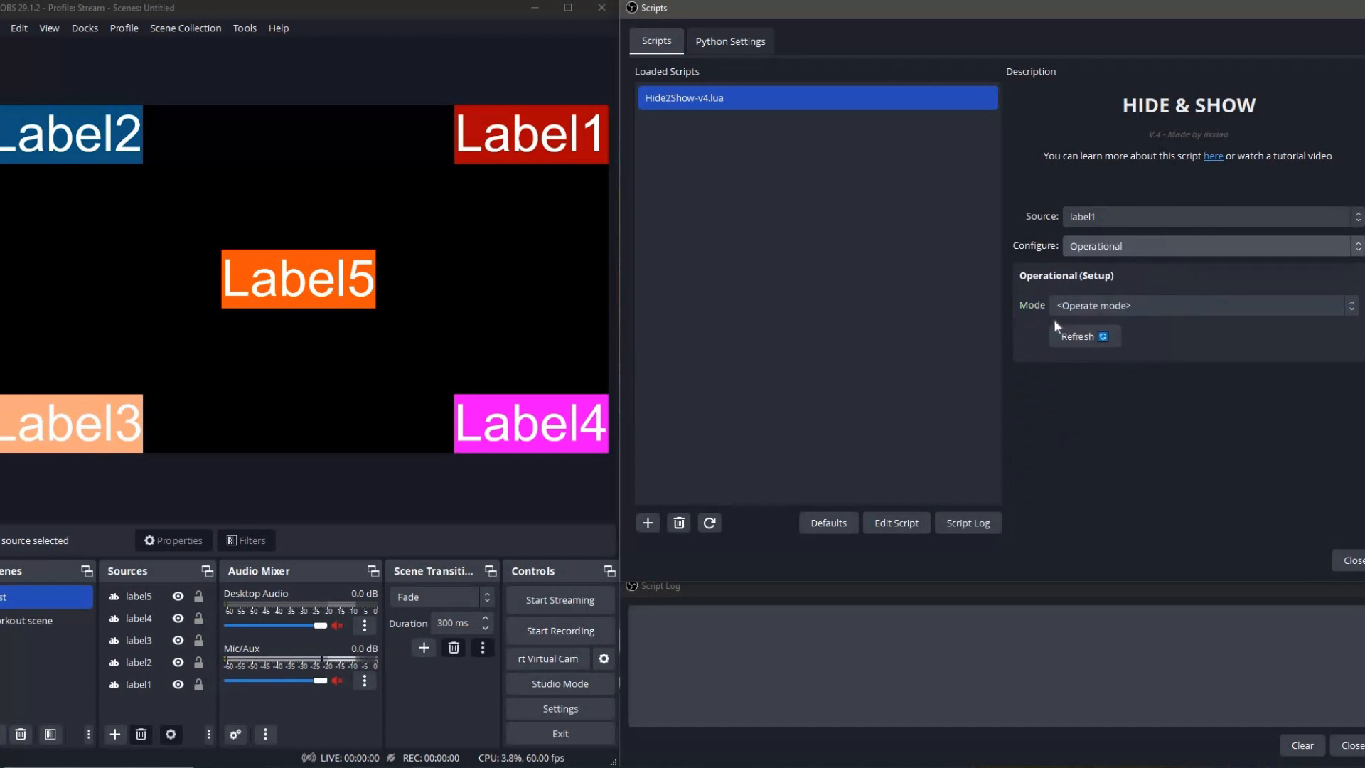
pyautogui.click(1098, 306)
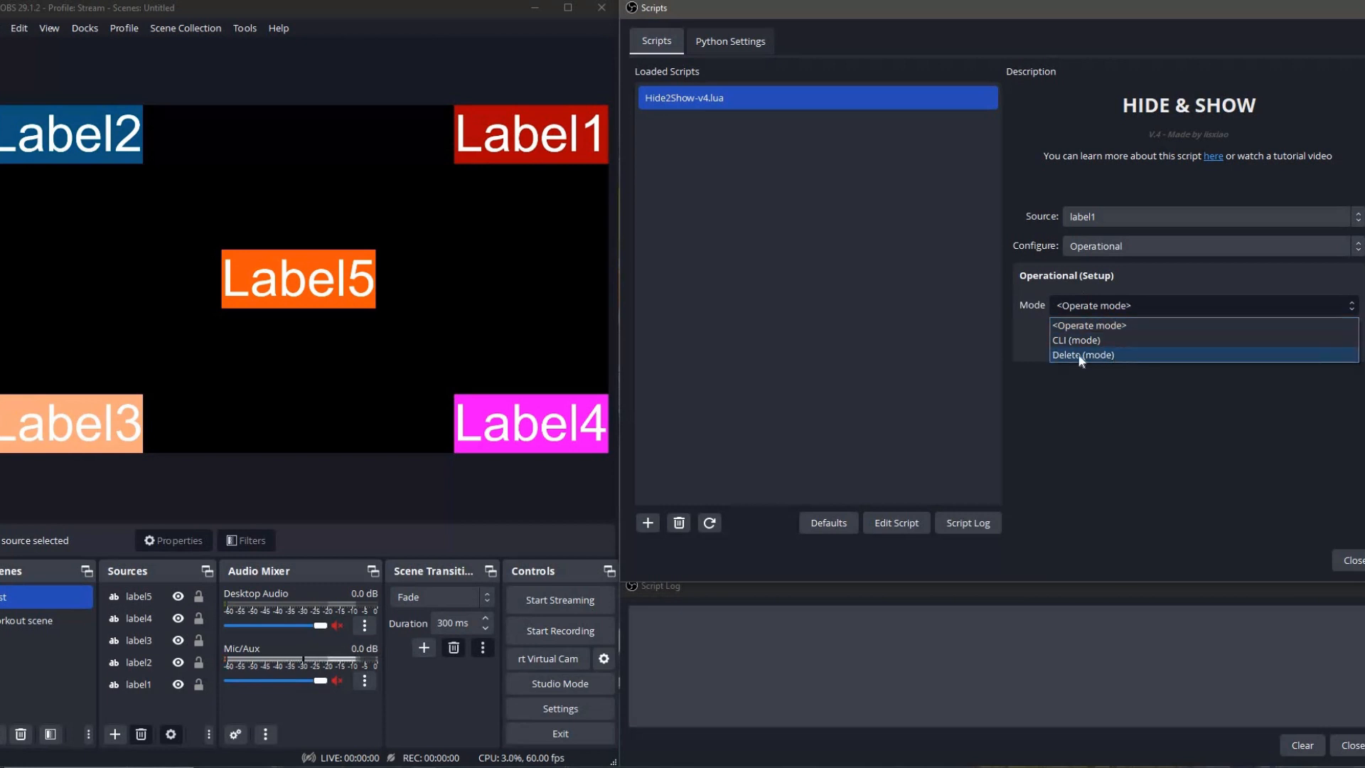
pyautogui.click(1086, 356)
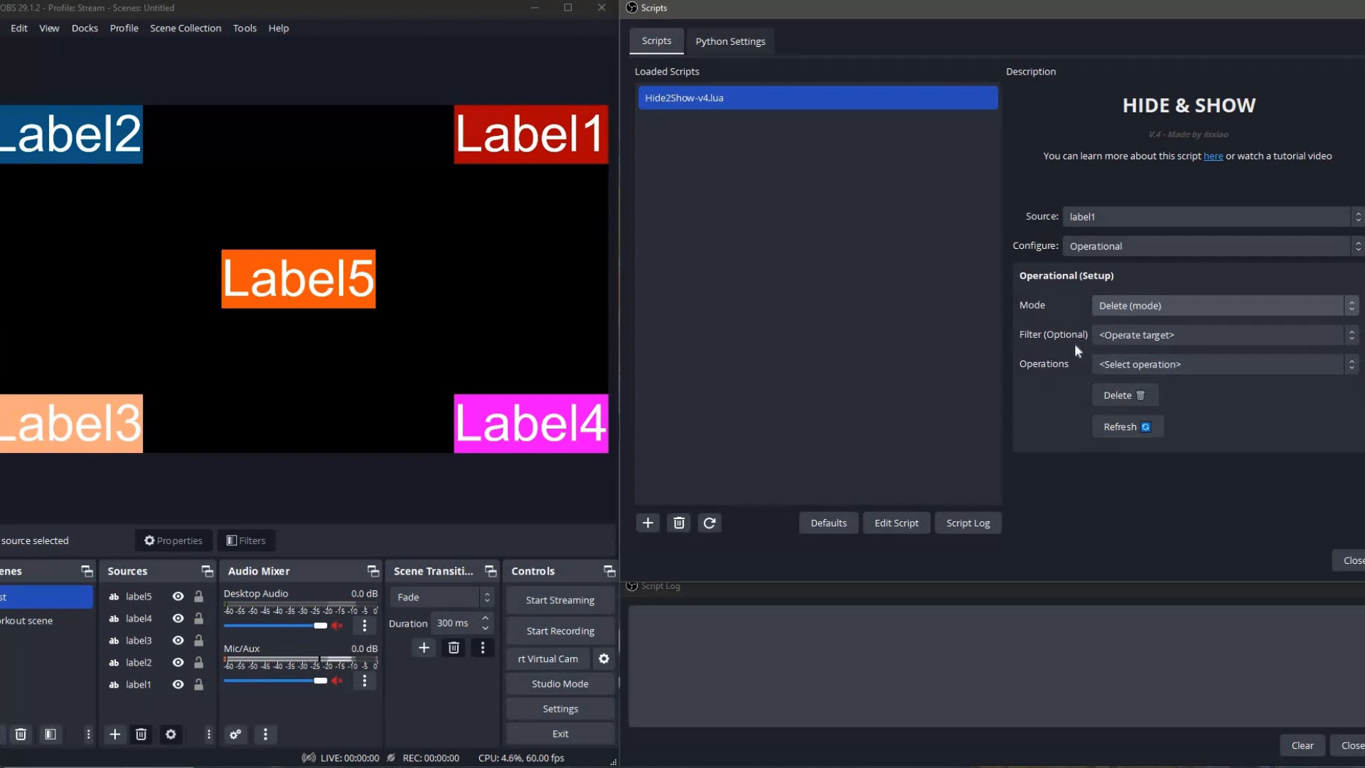
# Filter the delete operations by label1 and check which operations can be selected.
pyautogui.click(1111, 335)
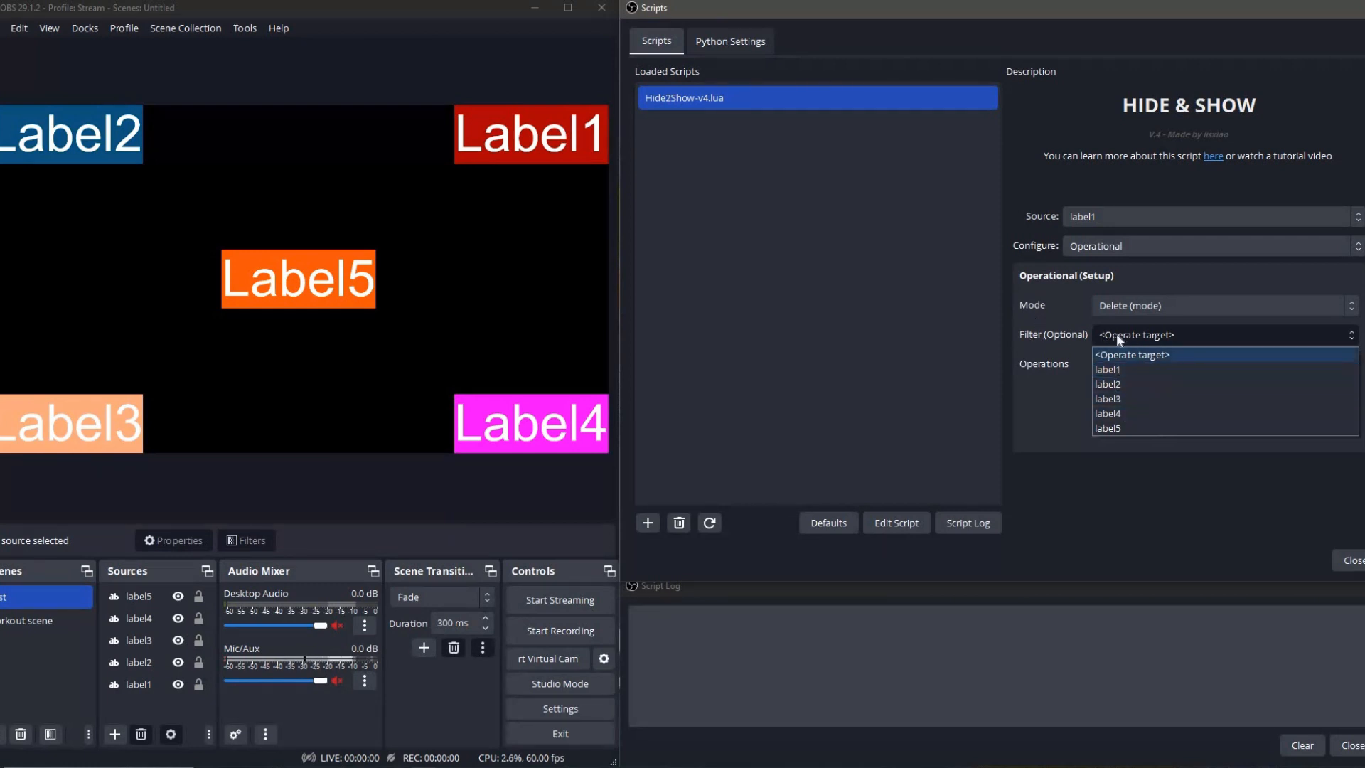
pyautogui.click(1125, 369)
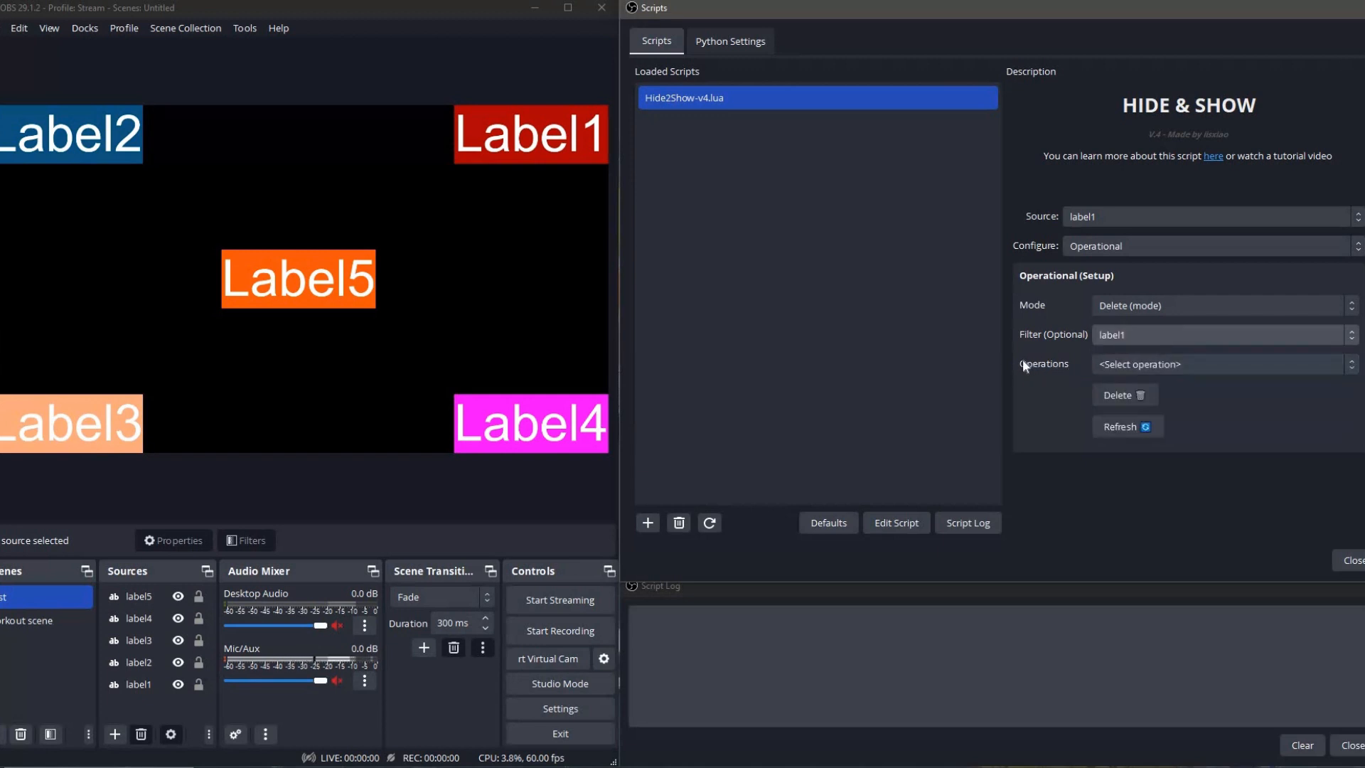
pyautogui.click(1115, 359)
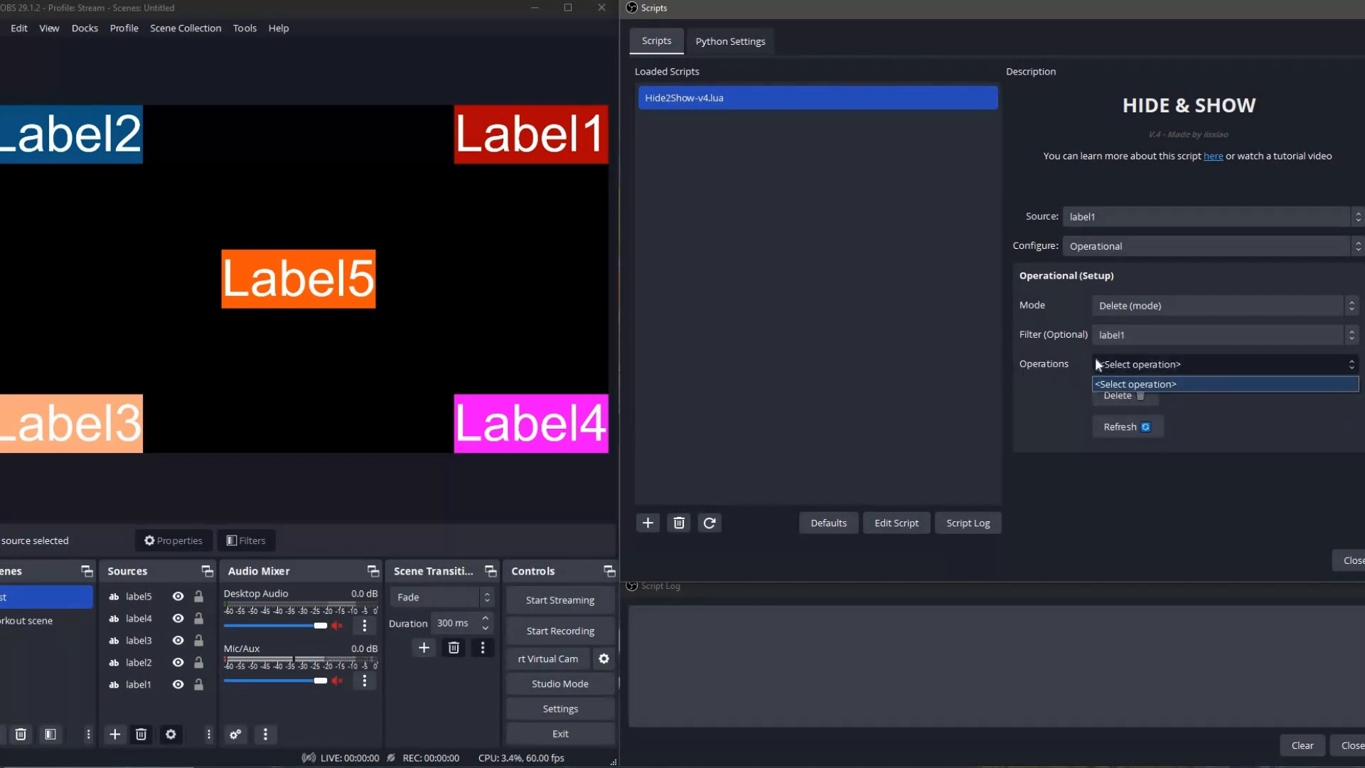
pyautogui.click(1116, 331)
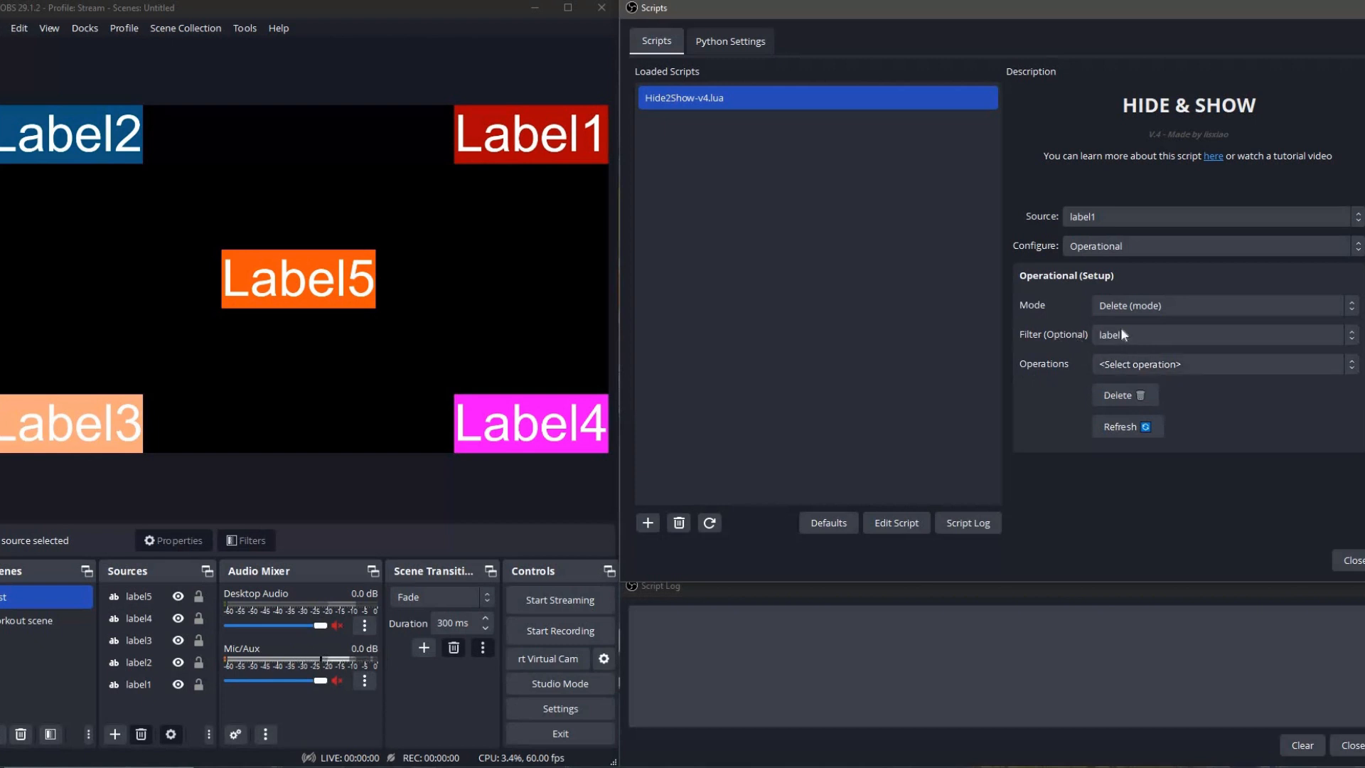
# Reset the delete filter to <Operate target> and check the unfiltered list of operations.
pyautogui.click(1140, 335)
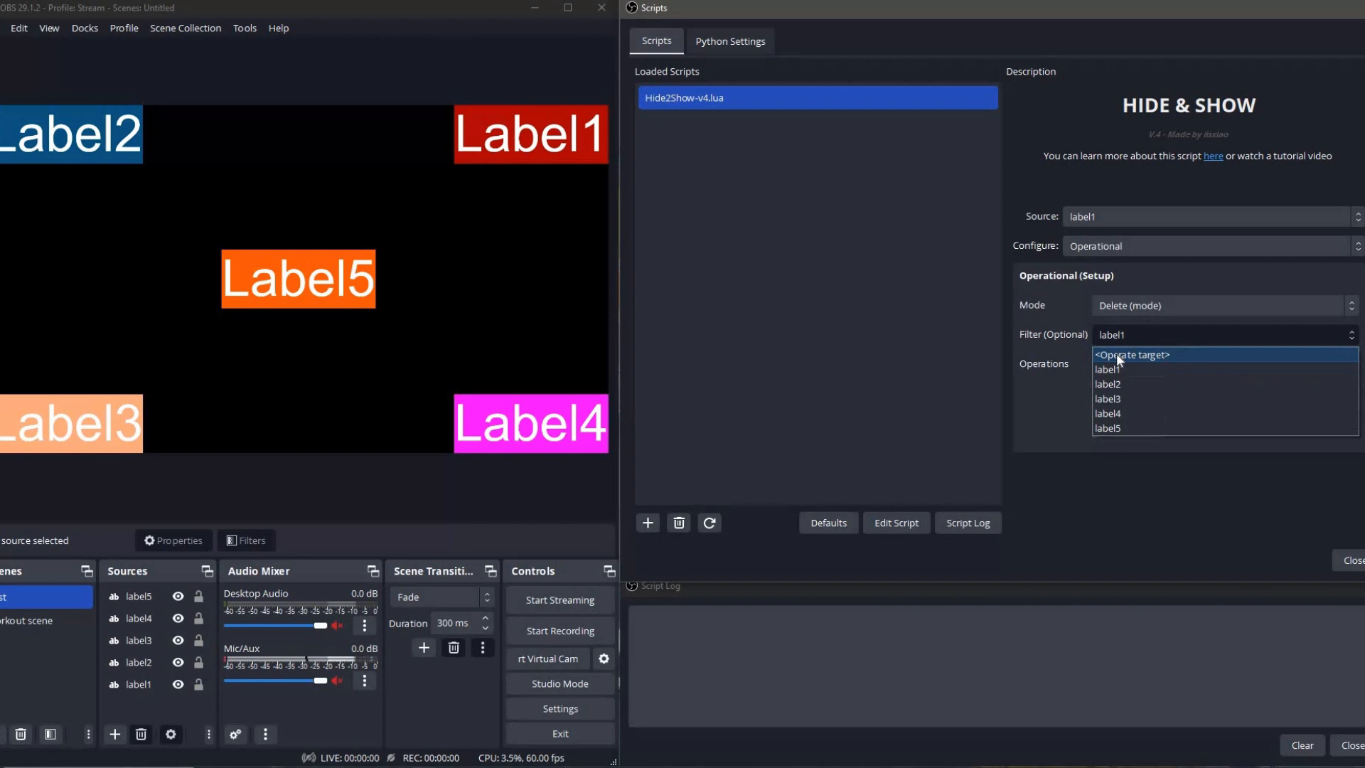
pyautogui.click(1121, 355)
pyautogui.click(1129, 365)
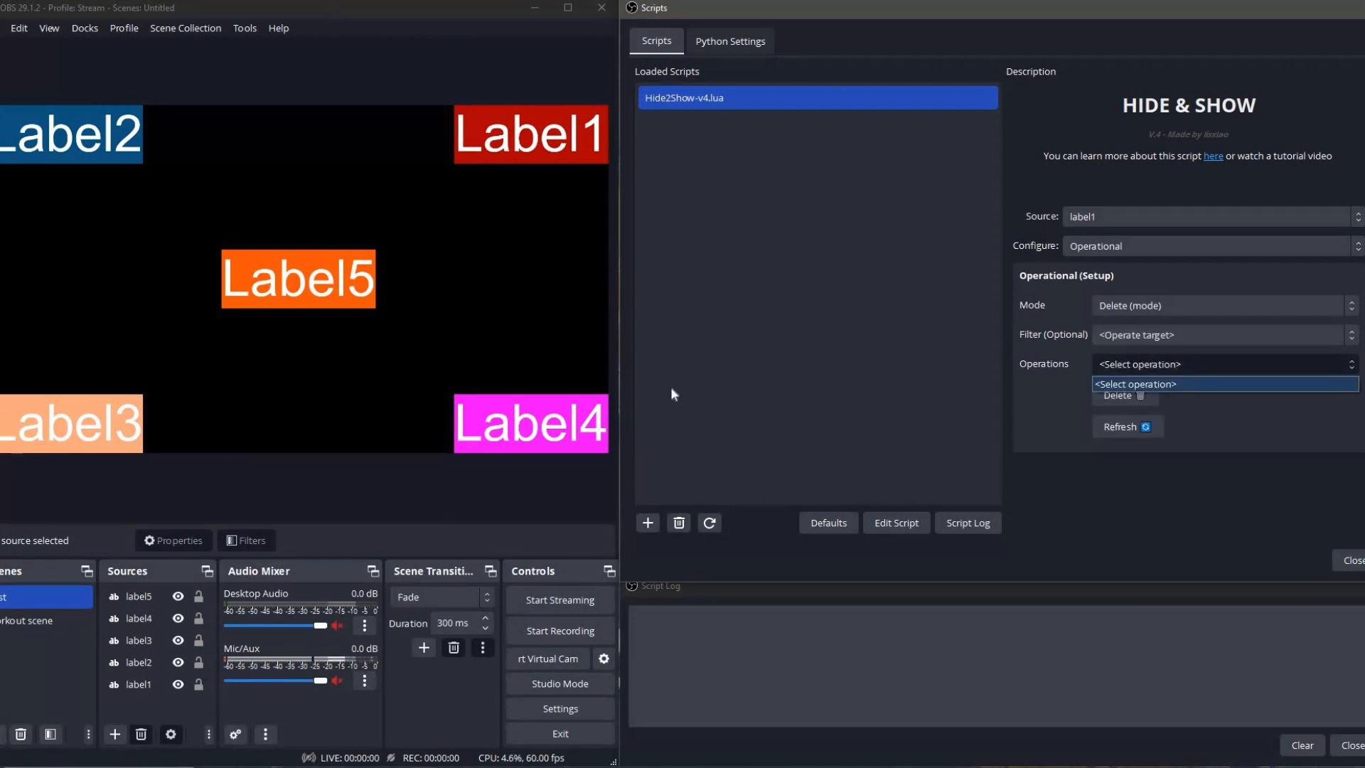
pyautogui.click(1036, 451)
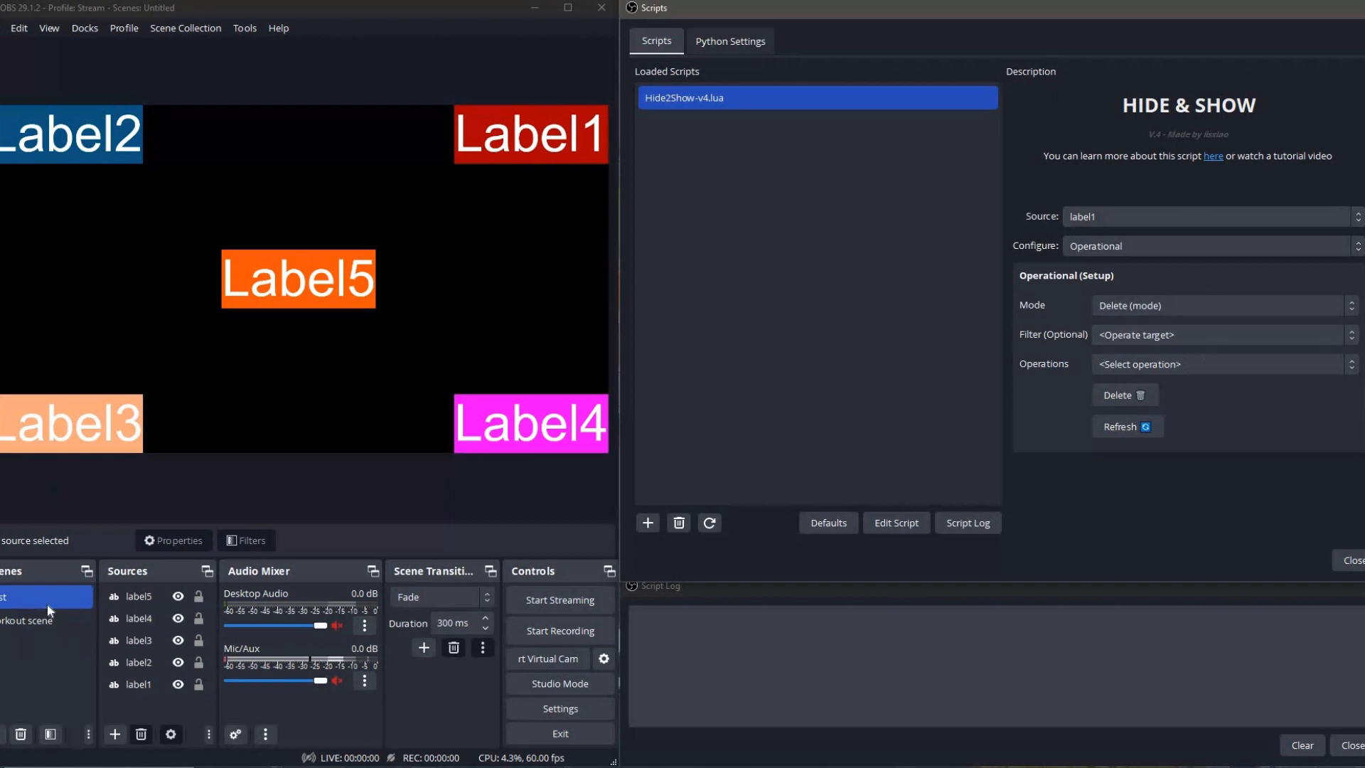
# Review the Filter choices and the selectable operations offered in Delete (mode).
pyautogui.click(1129, 339)
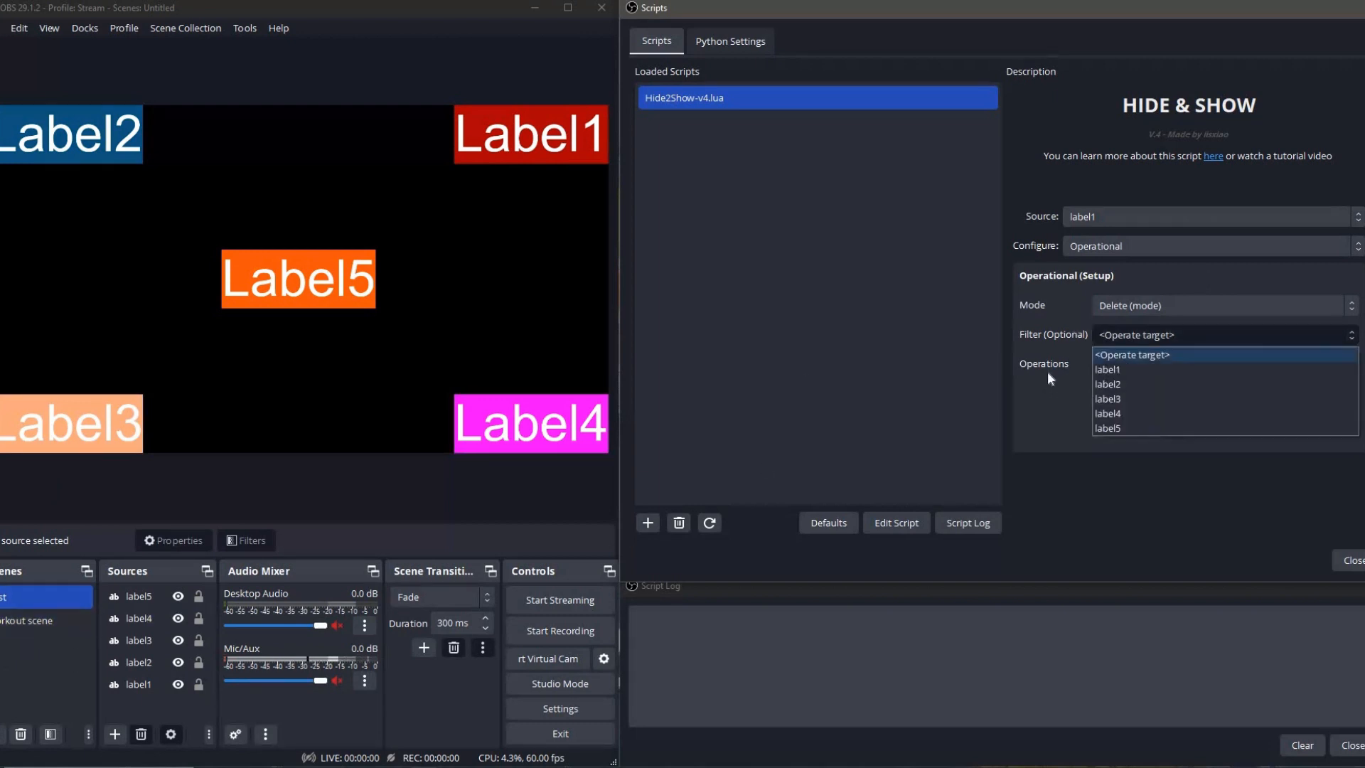
pyautogui.click(1095, 347)
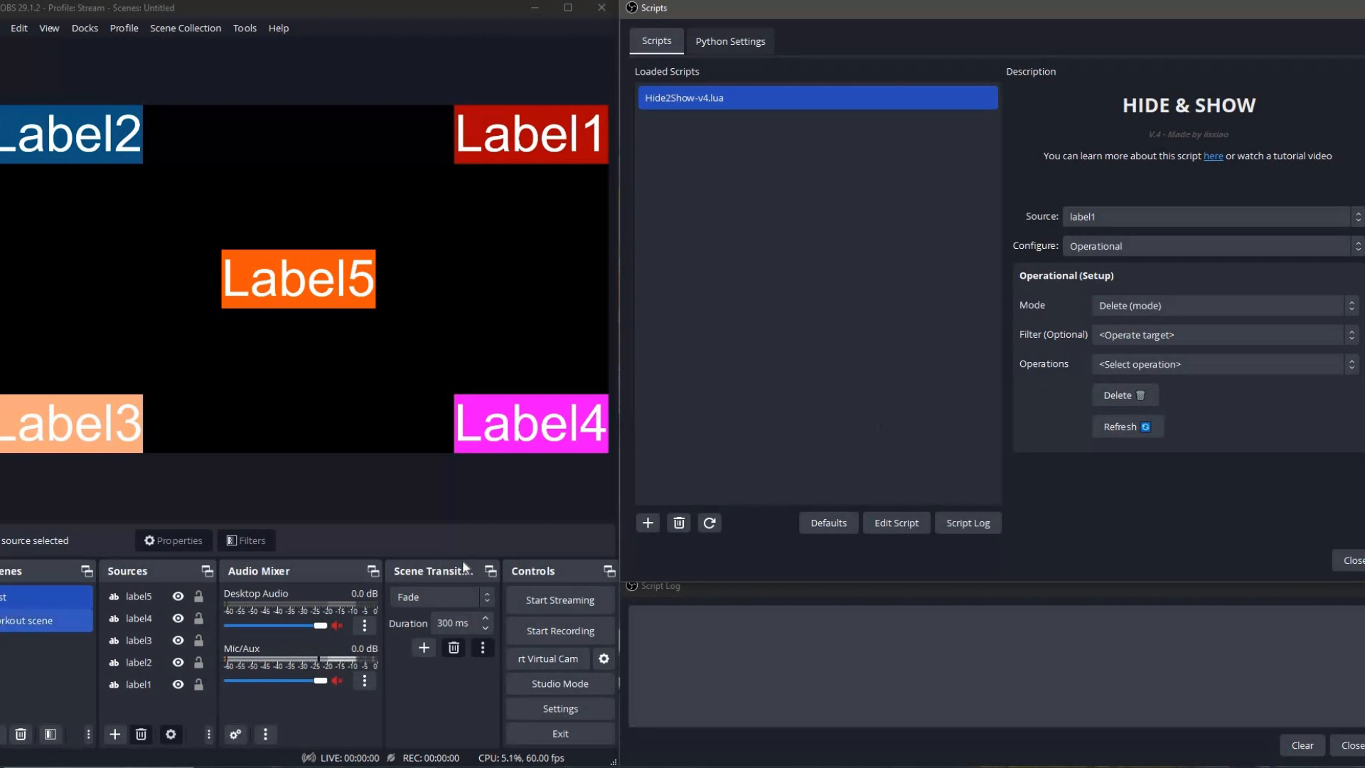
pyautogui.click(1235, 367)
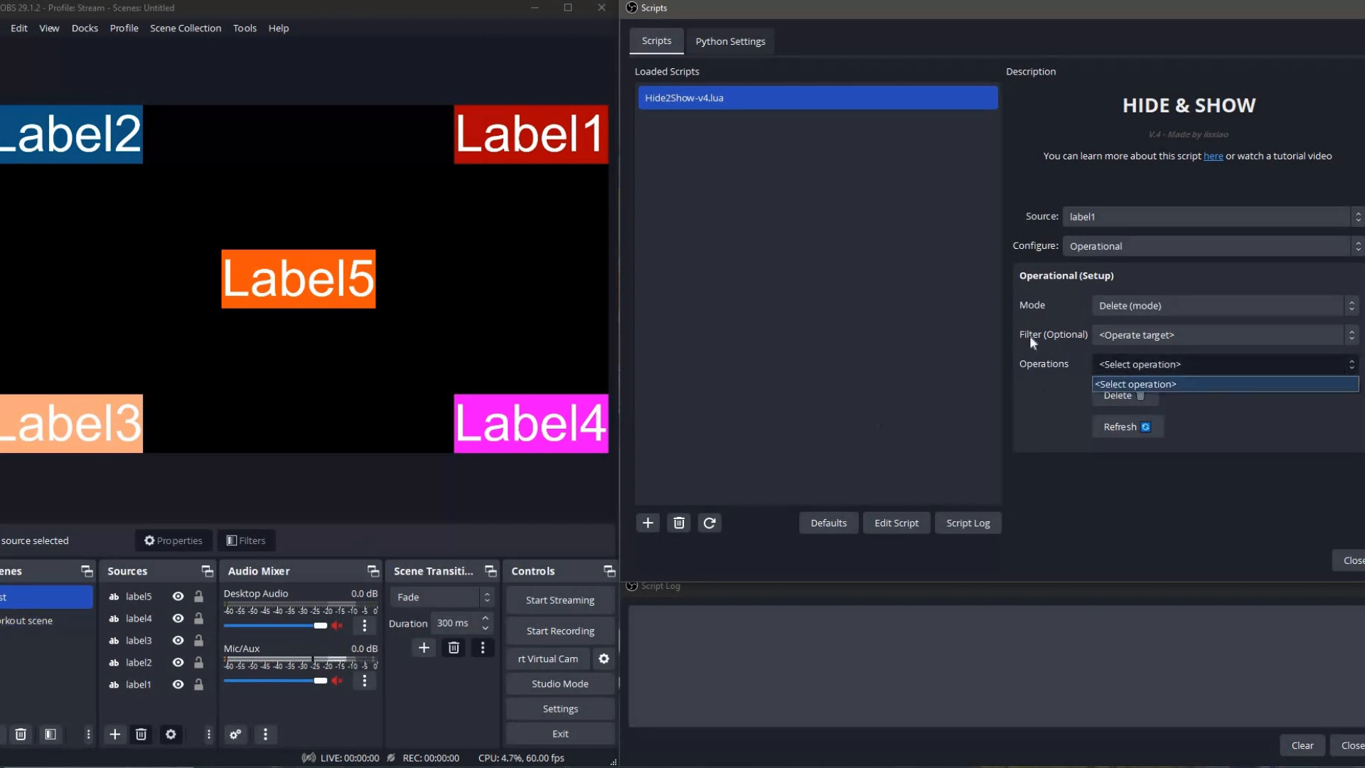
pyautogui.click(1057, 263)
# Switch the Operational setup's Mode to CLI (mode) and make its command field ready for text.
pyautogui.click(1114, 310)
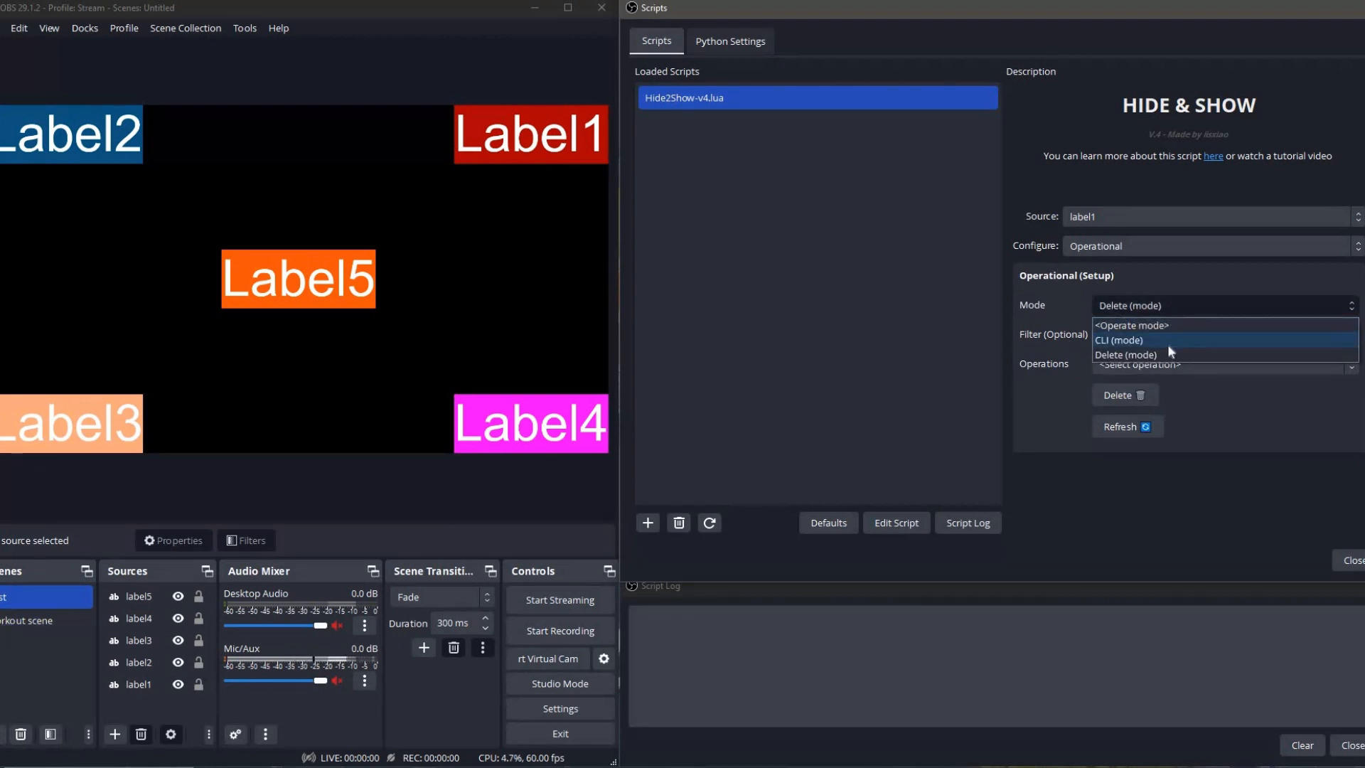
pyautogui.click(1109, 343)
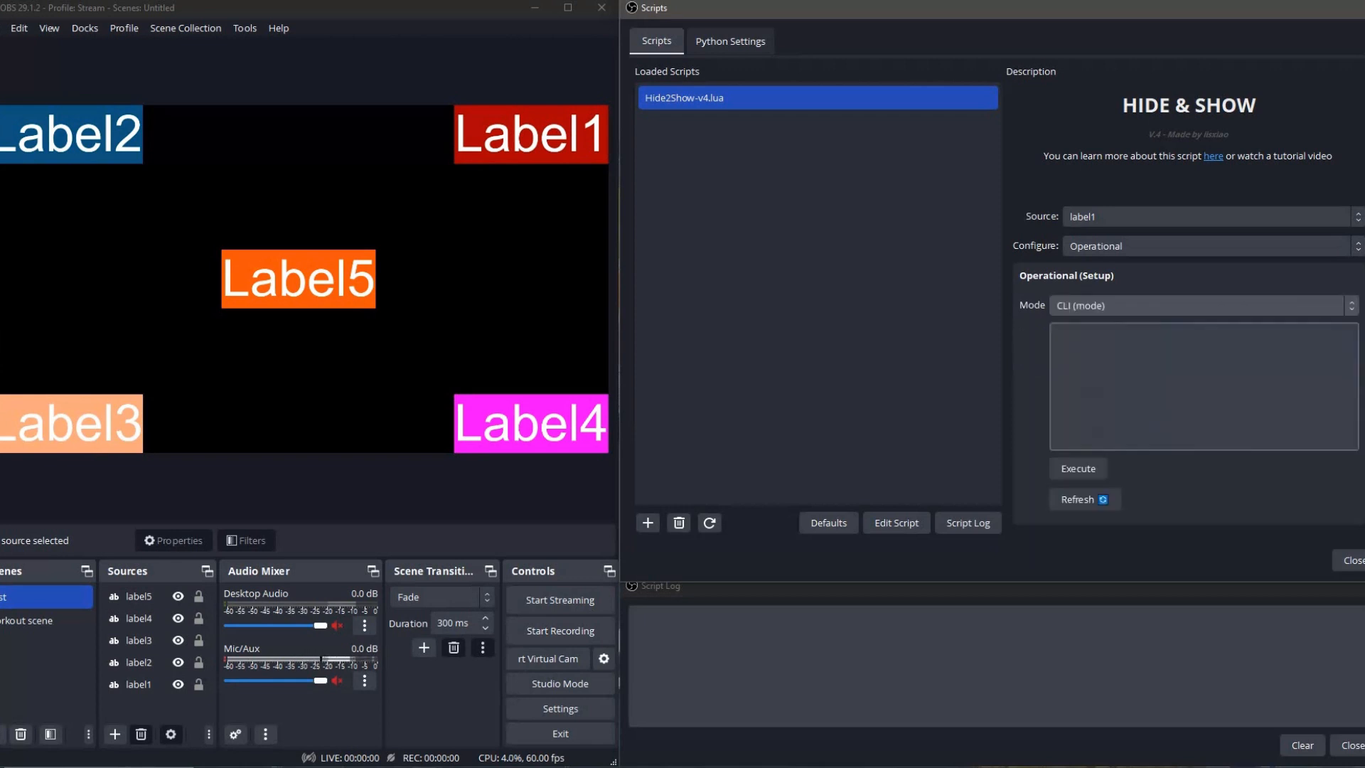
pyautogui.click(1066, 367)
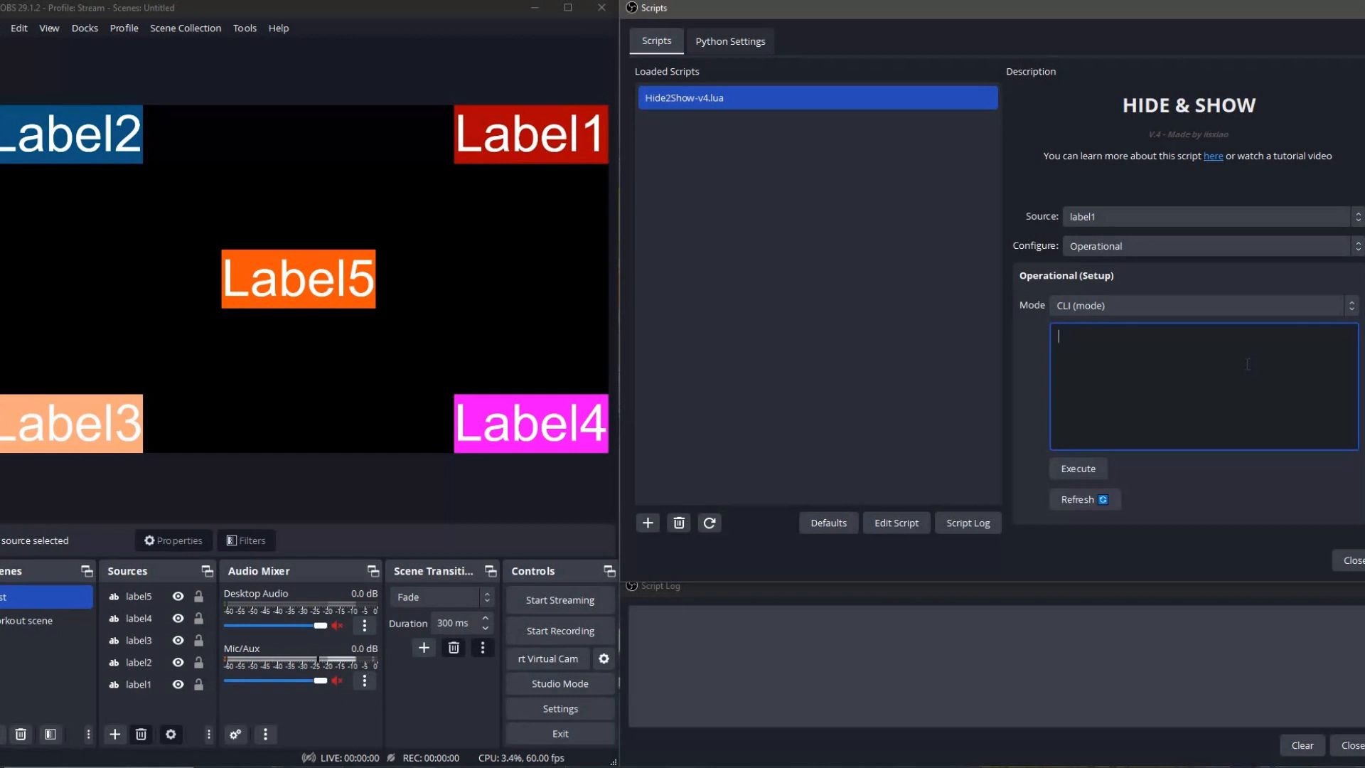
# Enter the command "hide | label1; show | label1" in the CLI field and execute it.
pyautogui.write('hide | label1; show | label1')
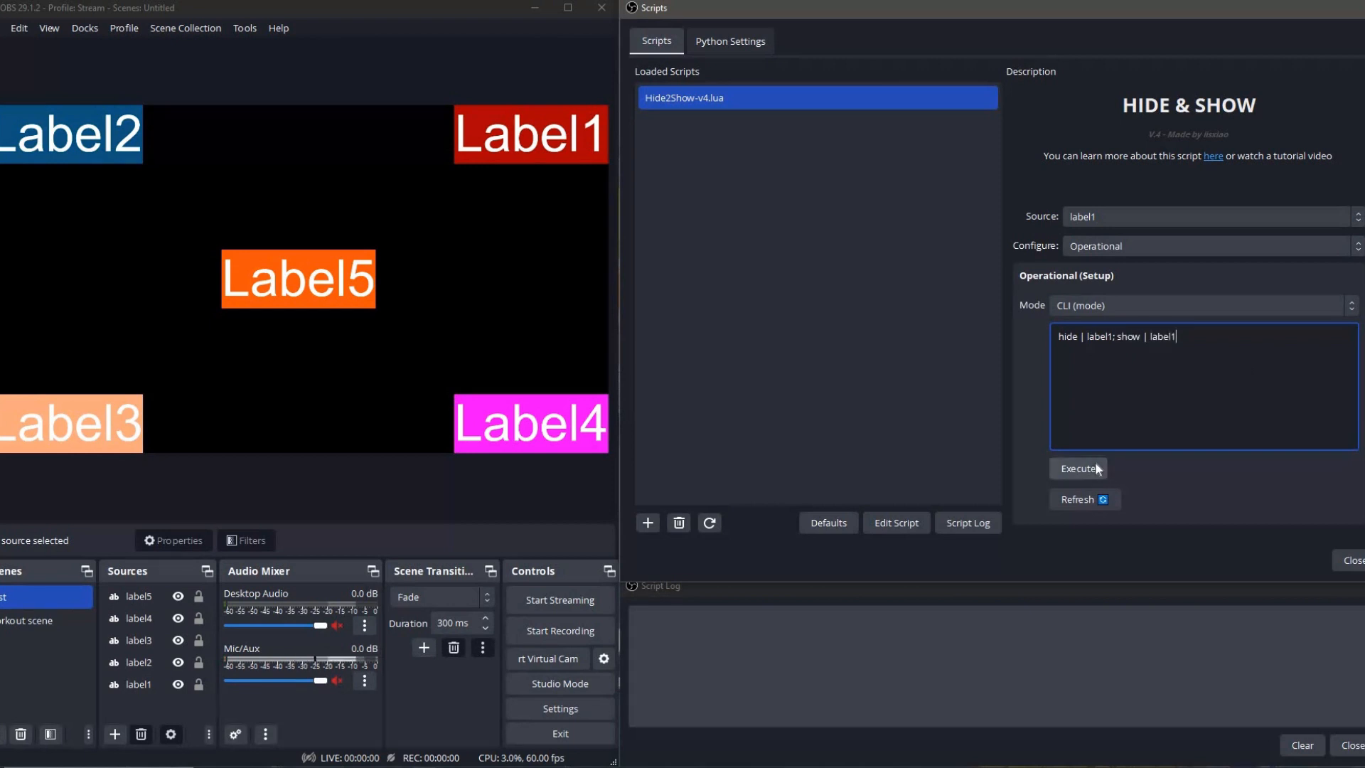
pyautogui.click(1084, 469)
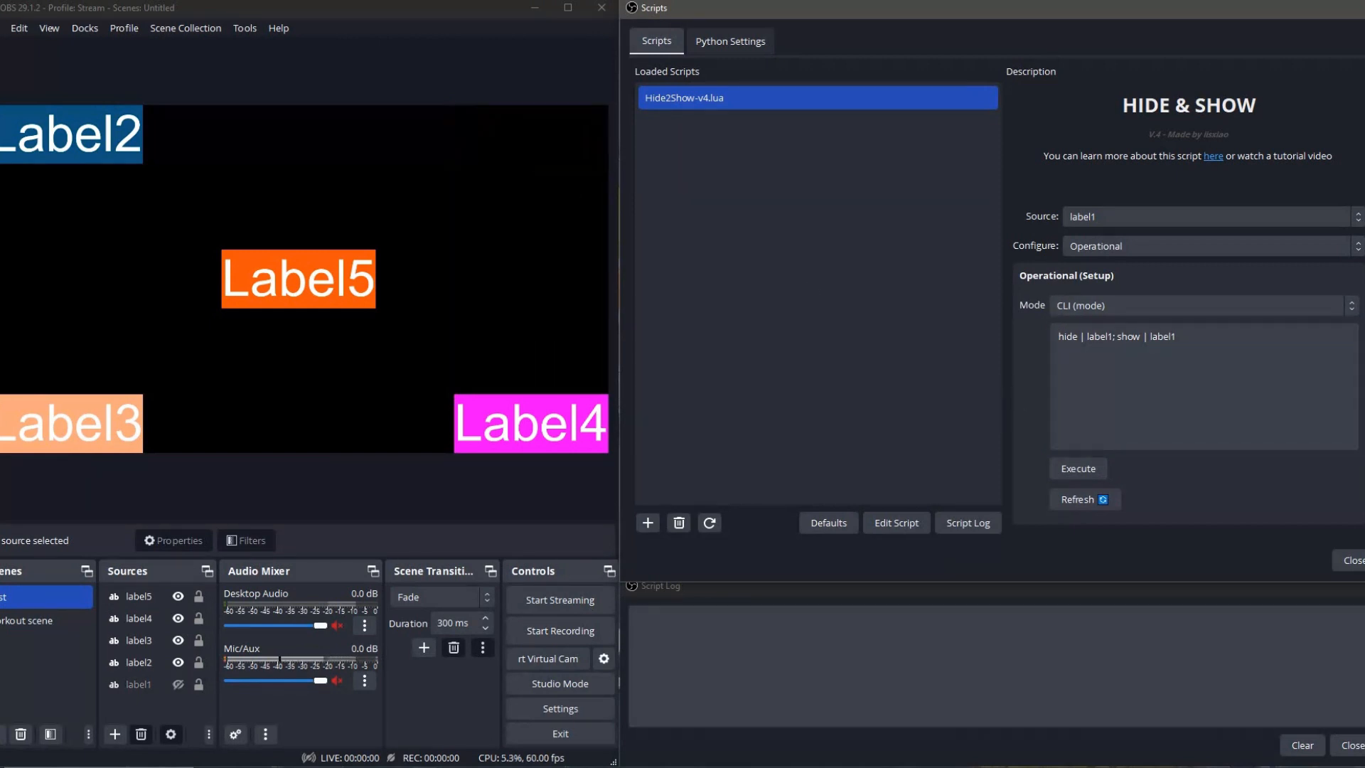
# Replace the CLI command with an onstream { } block containing "hide | label5;show | label5" and execute it.
pyautogui.moveTo(1200, 340); pyautogui.dragTo(966, 273)
pyautogui.press('BackSpace')
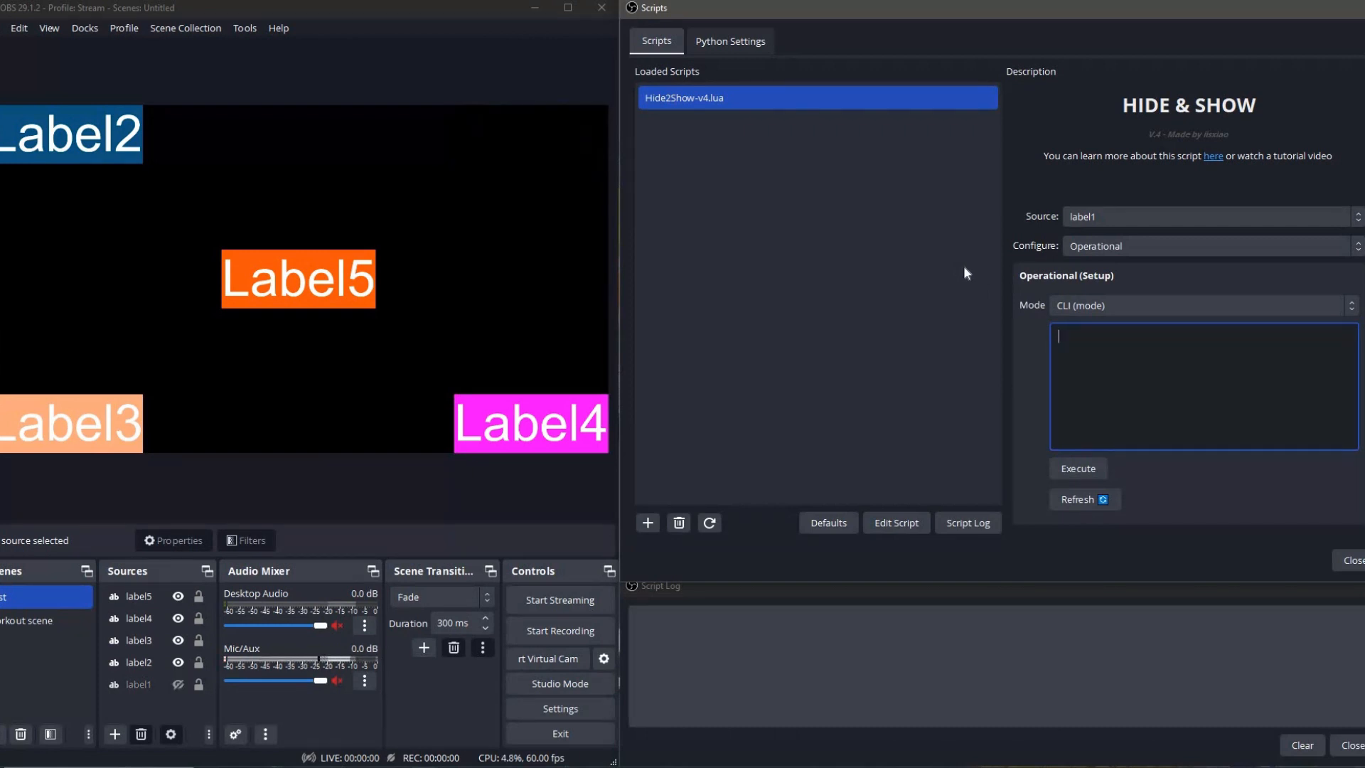
pyautogui.write('onstream {')
pyautogui.press('Return')
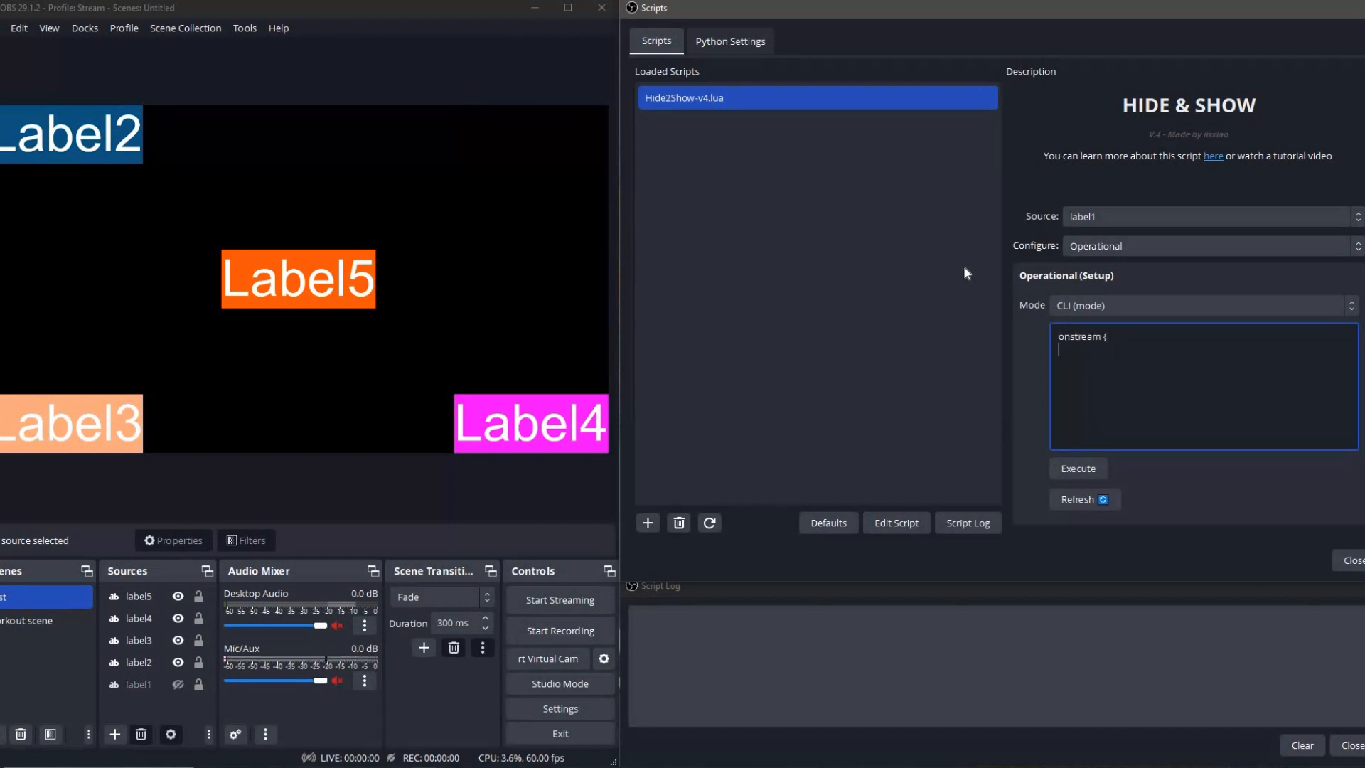
pyautogui.write('hide | lab')
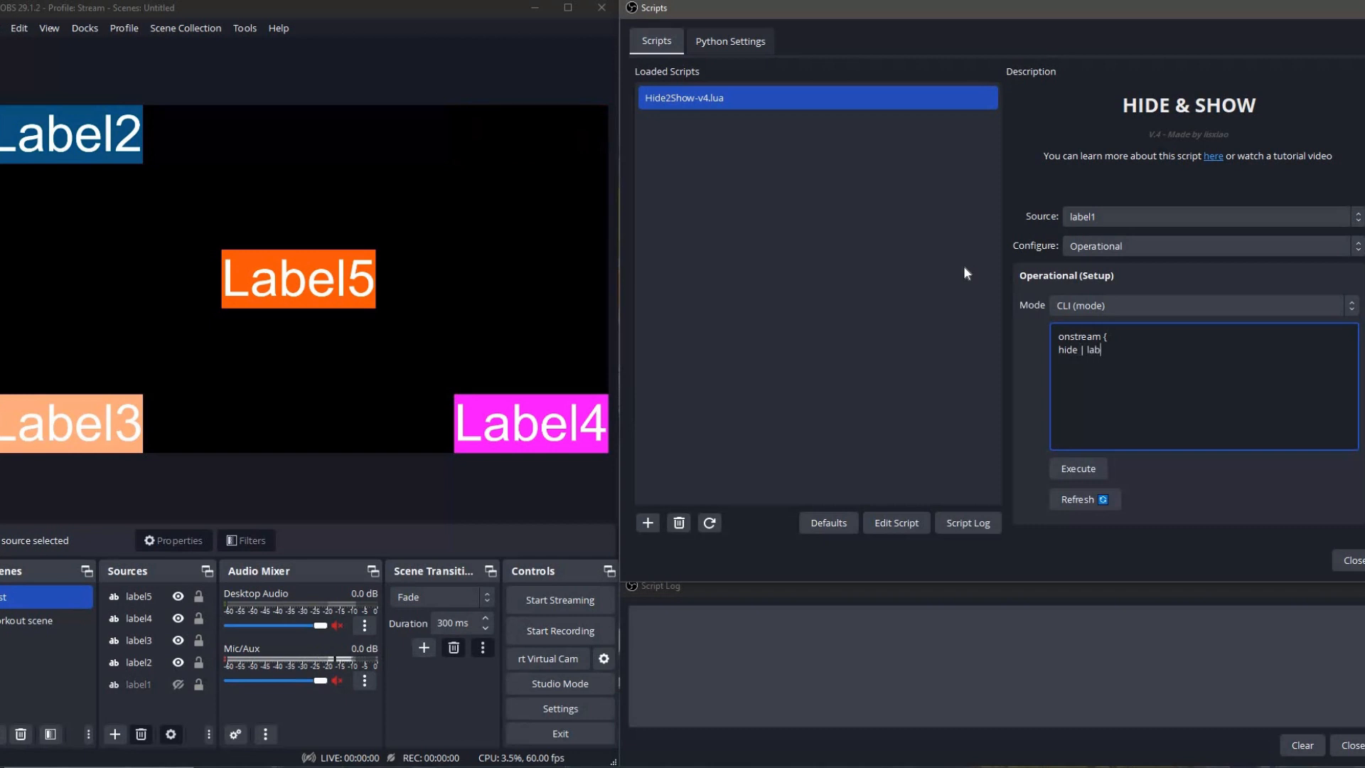
pyautogui.write('el5')
pyautogui.write(';agiw')
pyautogui.press('BackSpace')
pyautogui.press('BackSpace')
pyautogui.press('BackSpace')
pyautogui.press('BackSpace')
pyautogui.press('BackSpace')
pyautogui.write('show | label5')
pyautogui.press('Return')
pyautogui.write('}')
pyautogui.click(1077, 468)
# Replace the CLI command with an onrecord { } block containing "hide | label4;" and "show | label4" on separate lines, and execute it.
pyautogui.moveTo(1137, 389); pyautogui.dragTo(808, 202)
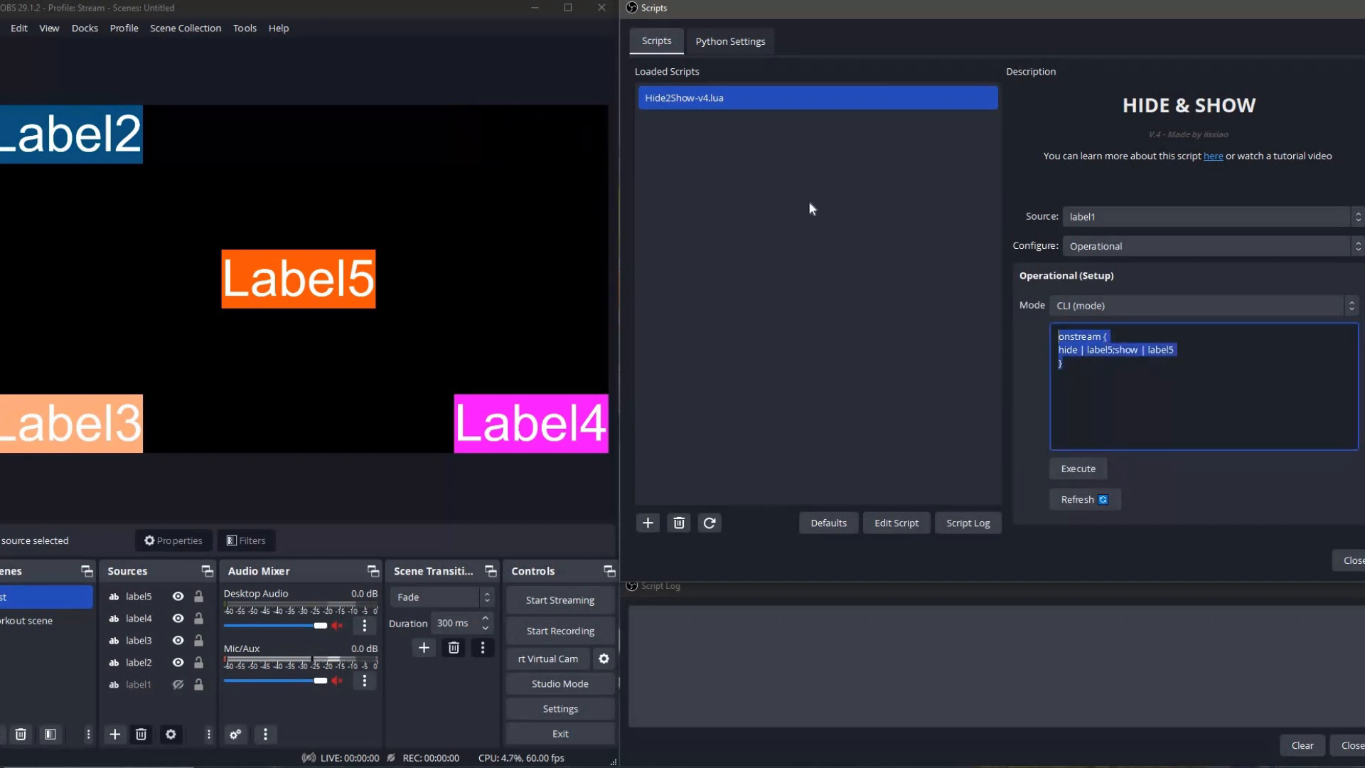
pyautogui.press('BackSpace')
pyautogui.write('on')
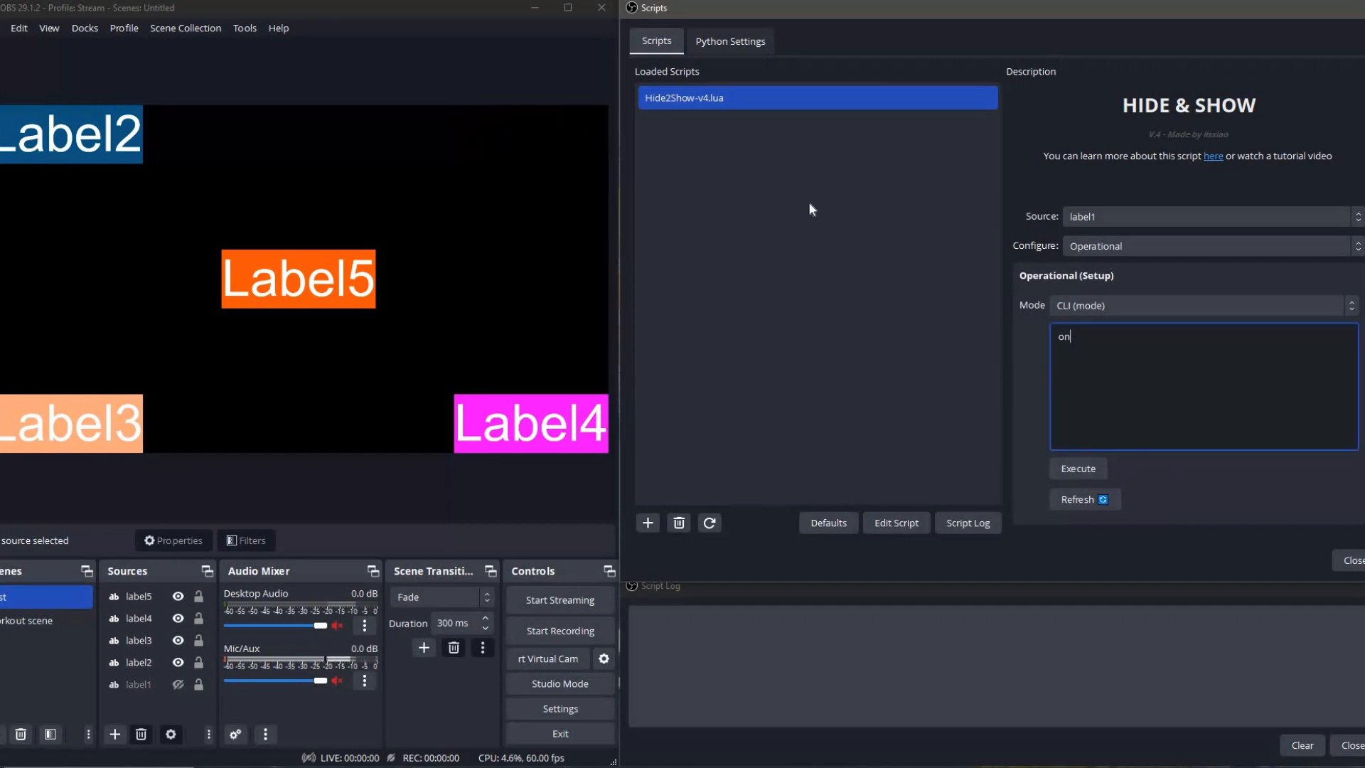
pyautogui.write('record {')
pyautogui.press('Return')
pyautogui.write('hide | label4;')
pyautogui.press('Return')
pyautogui.write('show | labl')
pyautogui.press('BackSpace')
pyautogui.write('el5')
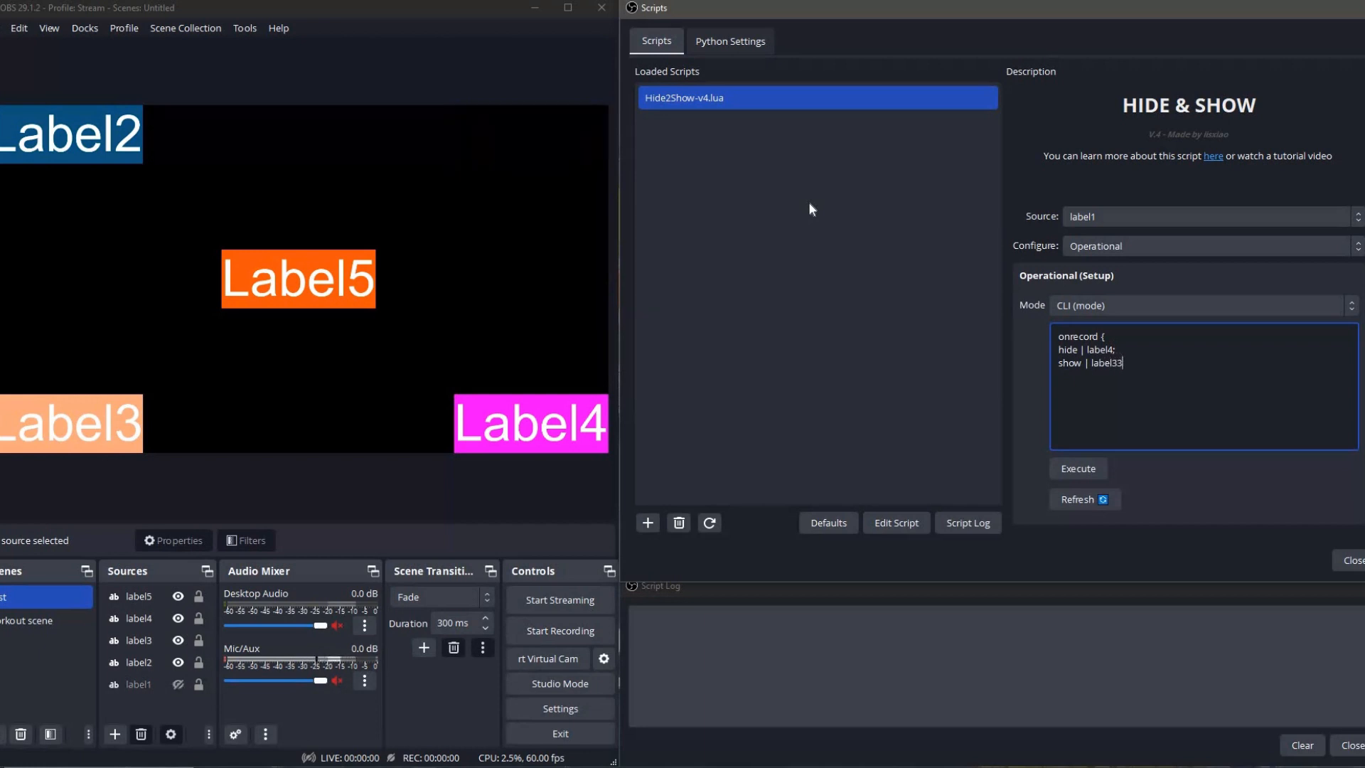
pyautogui.press('BackSpace')
pyautogui.write('4')
pyautogui.press('Return')
pyautogui.write('}')
pyautogui.click(1092, 475)
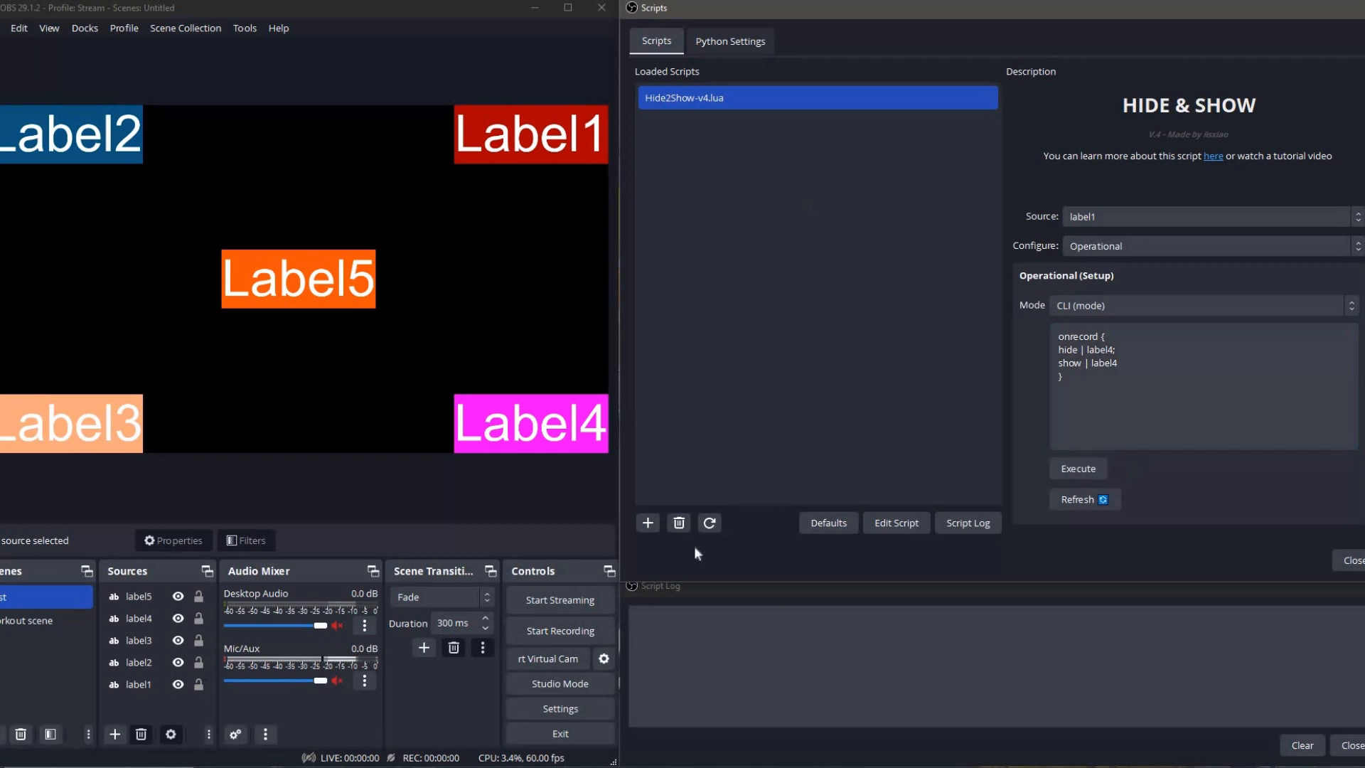
# Reload the Hide2Show-v4.lua script and review all its operations under Display & Screen.
pyautogui.click(708, 522)
pyautogui.scroll(-2, 1146, 284)
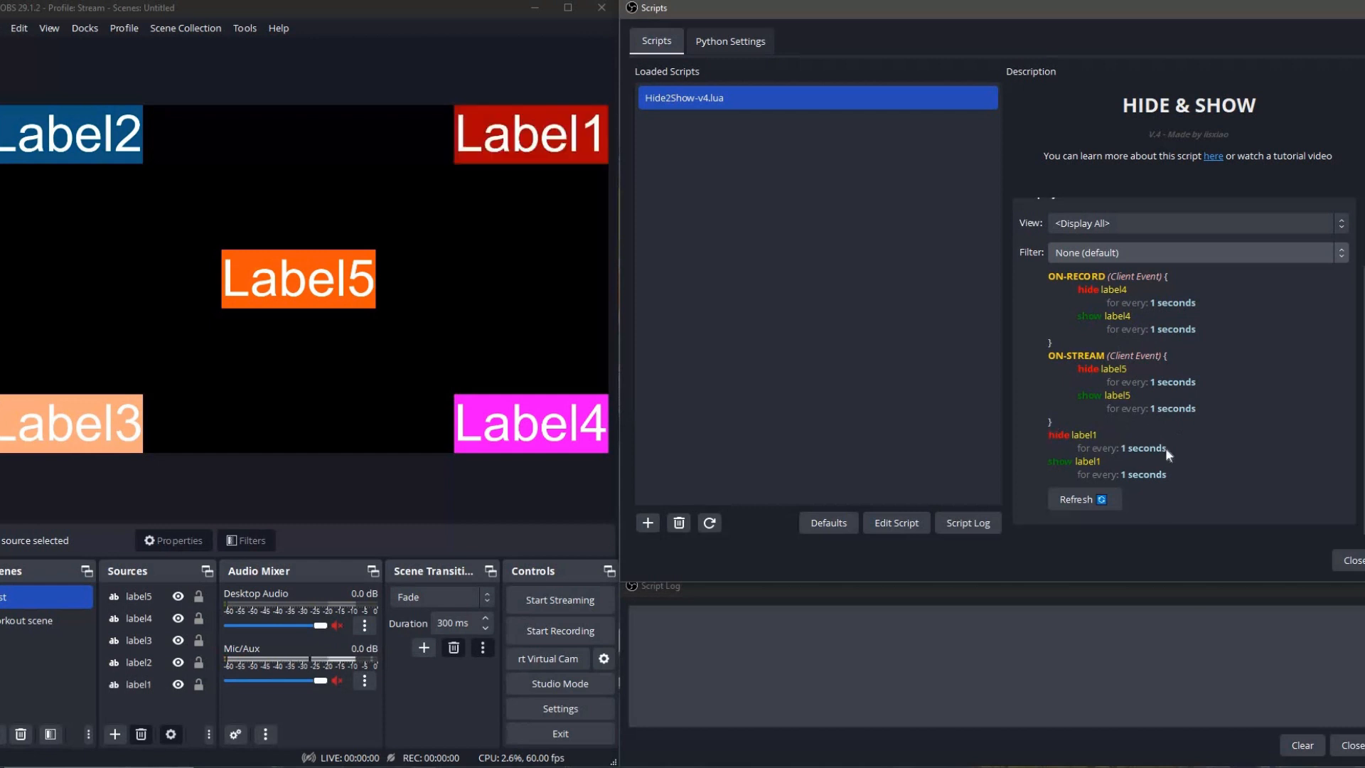
pyautogui.scroll(2, 1115, 438)
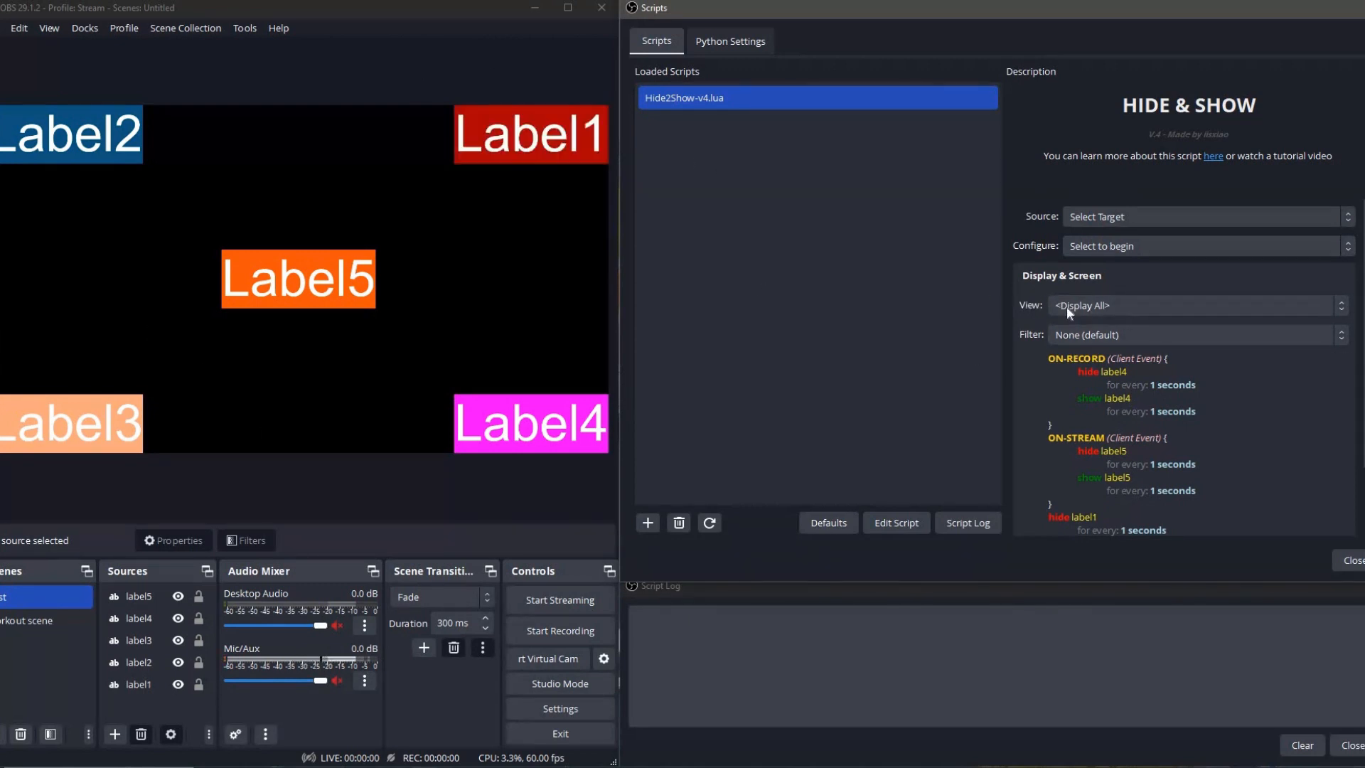
# Set the Display & Screen view to <Global> and check which operations it lists.
pyautogui.click(1120, 305)
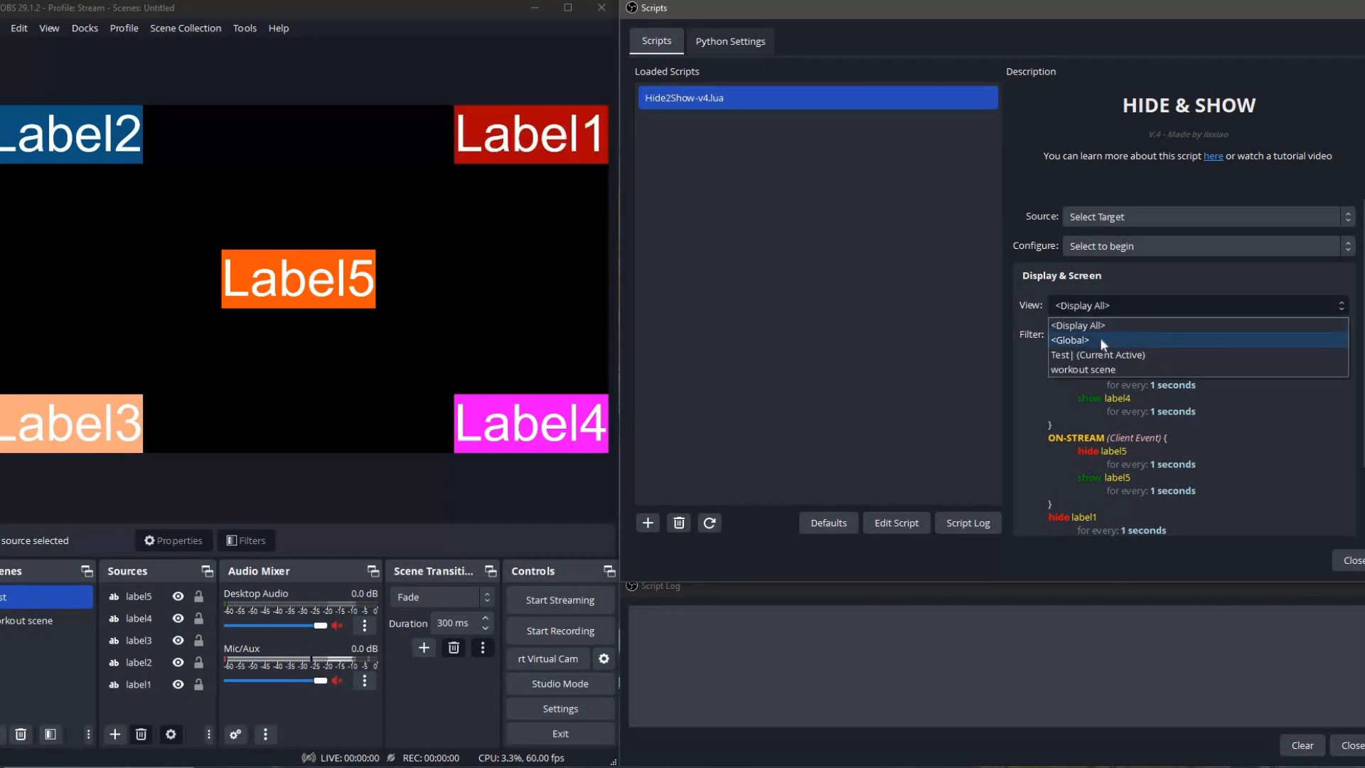
pyautogui.click(1091, 339)
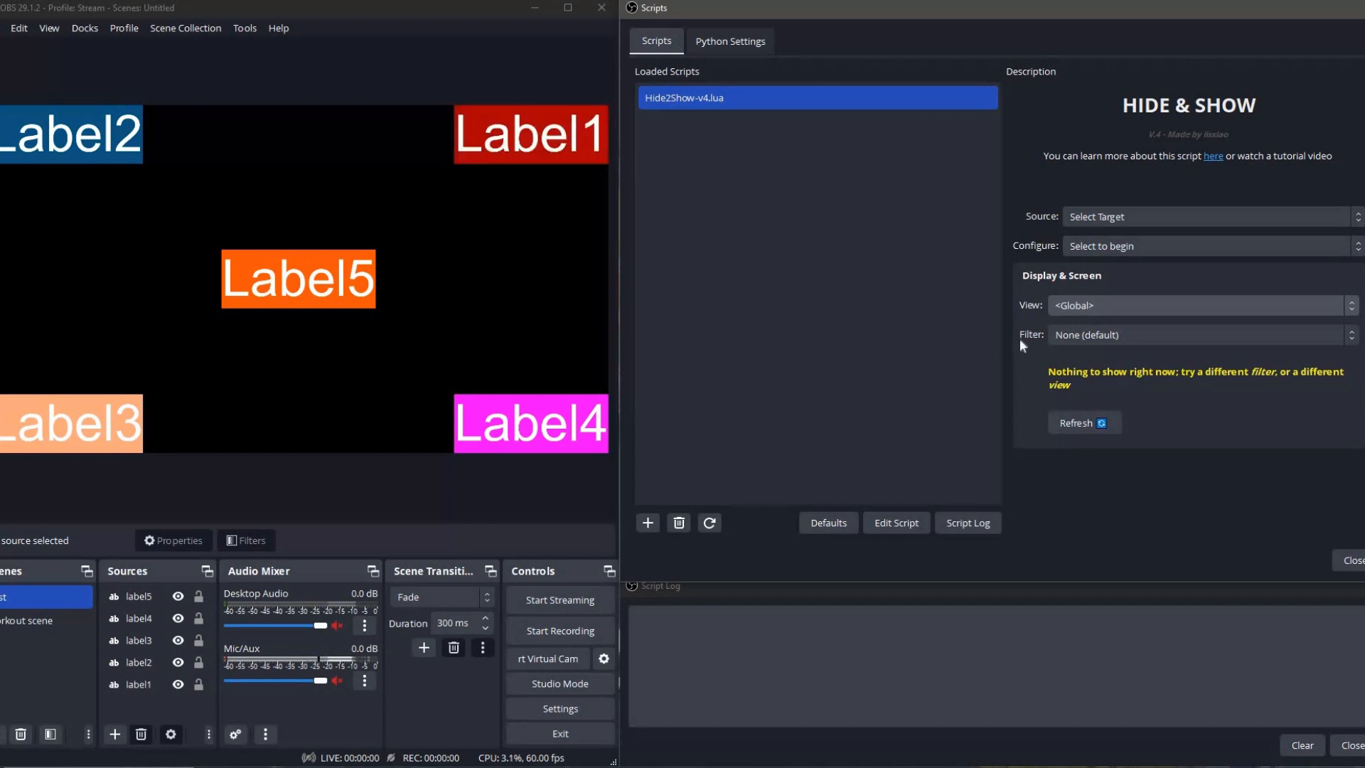
pyautogui.click(1107, 306)
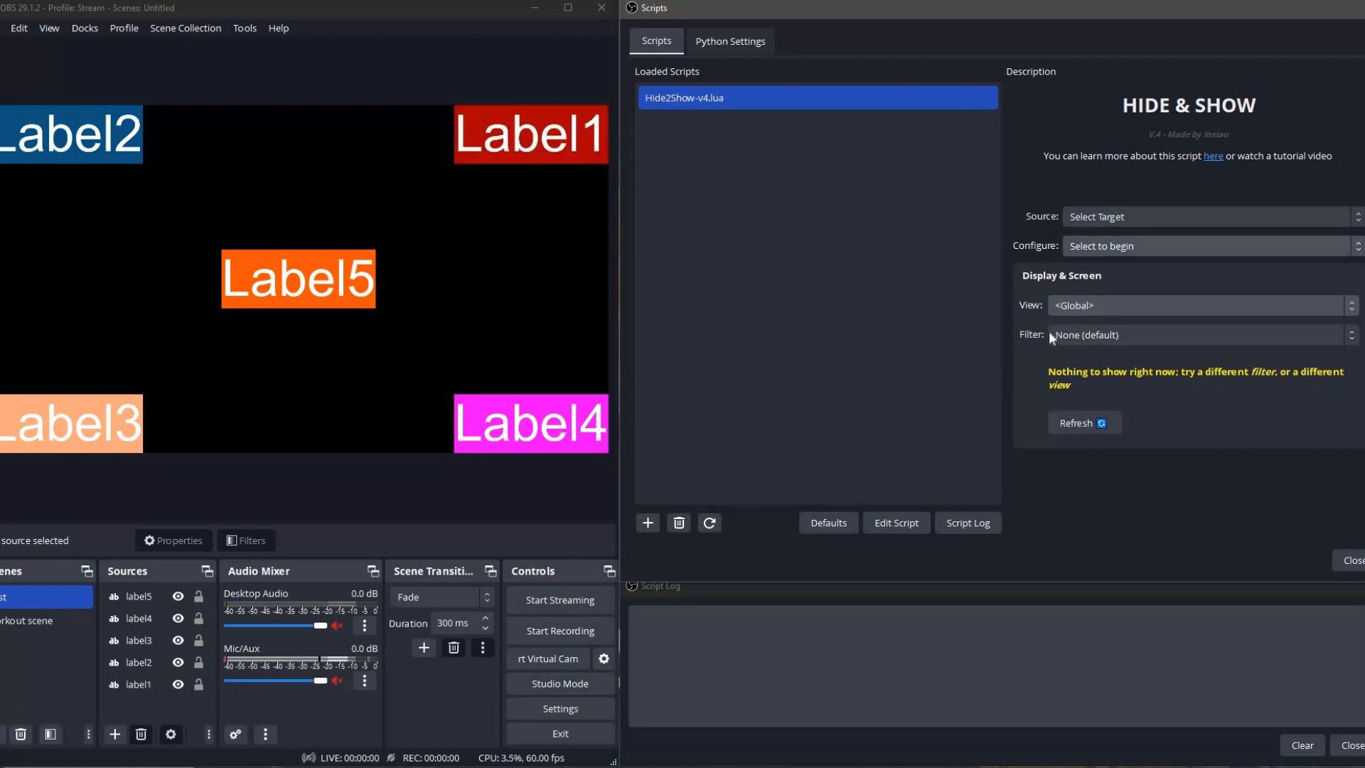
# Set the Display & Screen view to Test| (Current Active) and review the operations of that scene.
pyautogui.click(1081, 305)
pyautogui.click(1066, 356)
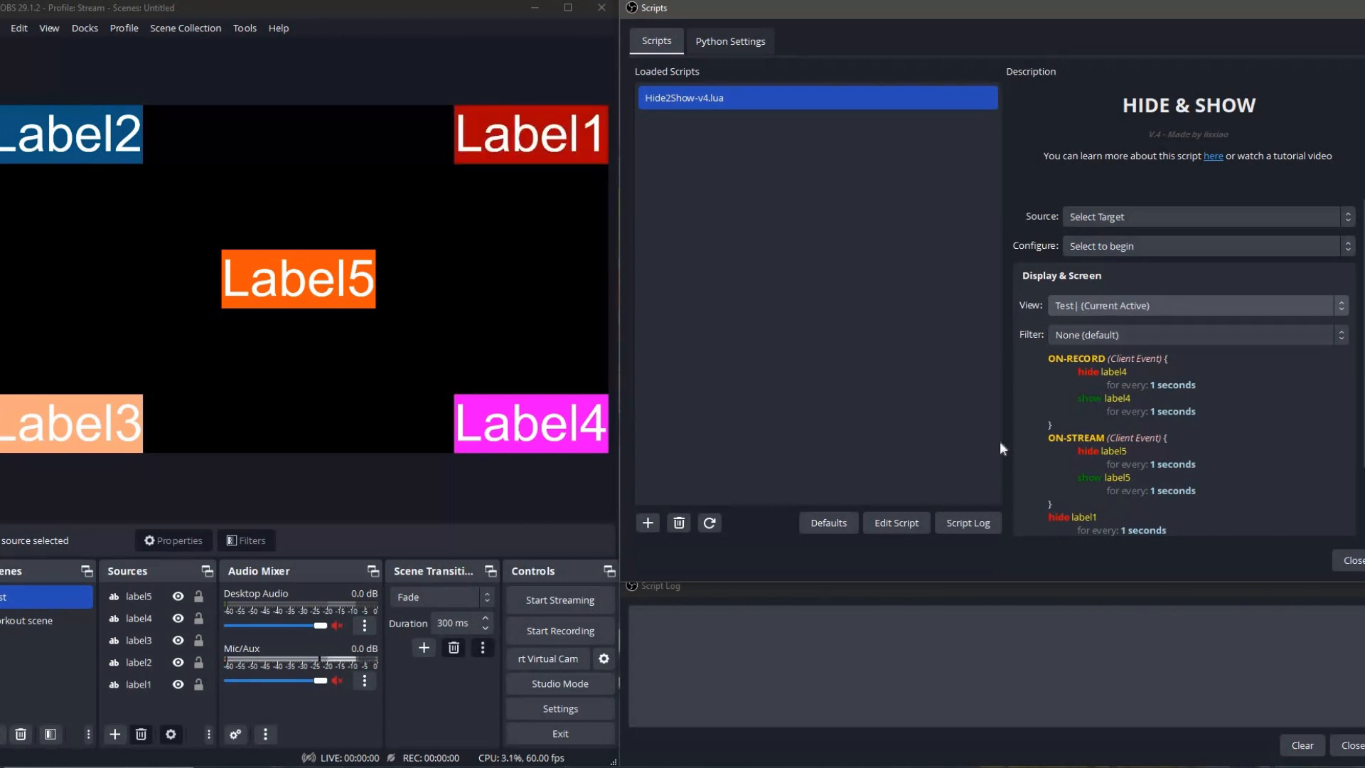
pyautogui.click(1090, 310)
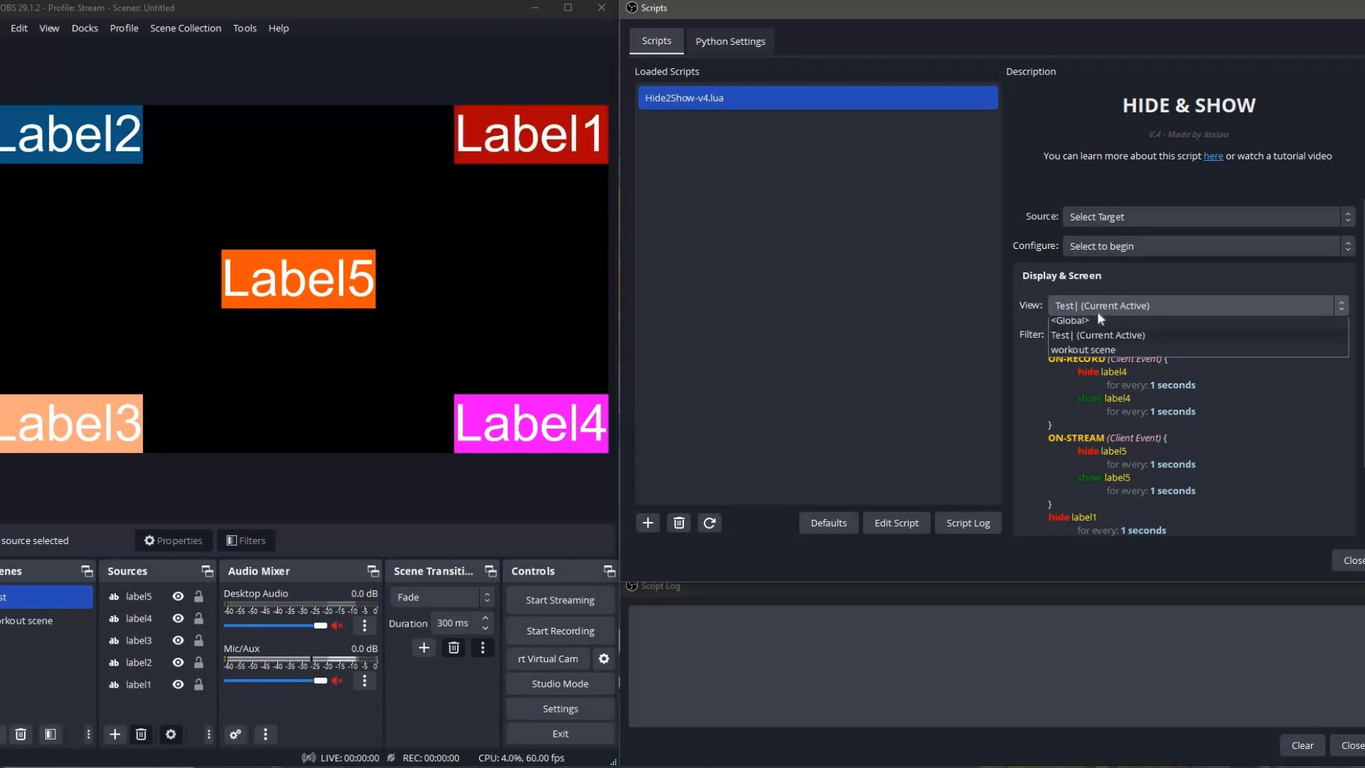
pyautogui.click(1083, 361)
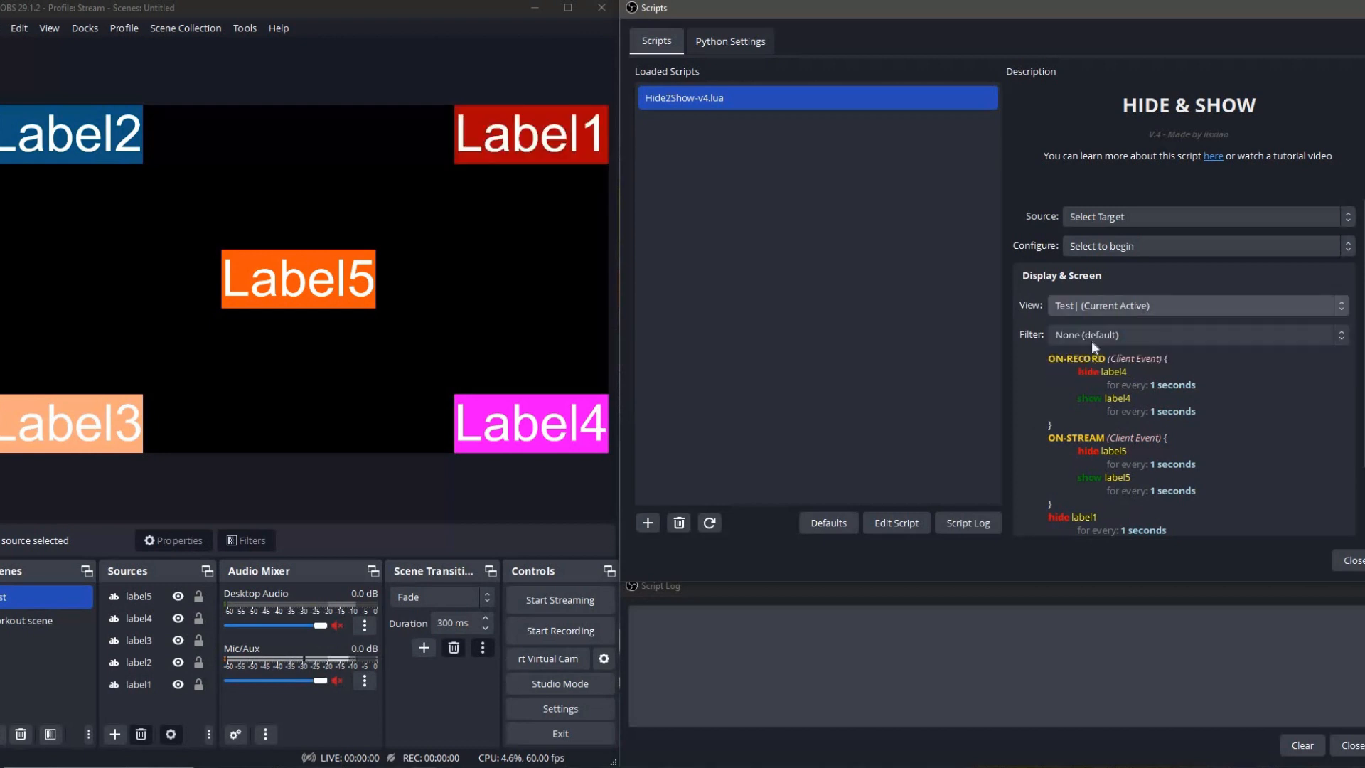
pyautogui.scroll(-2, 1091, 339)
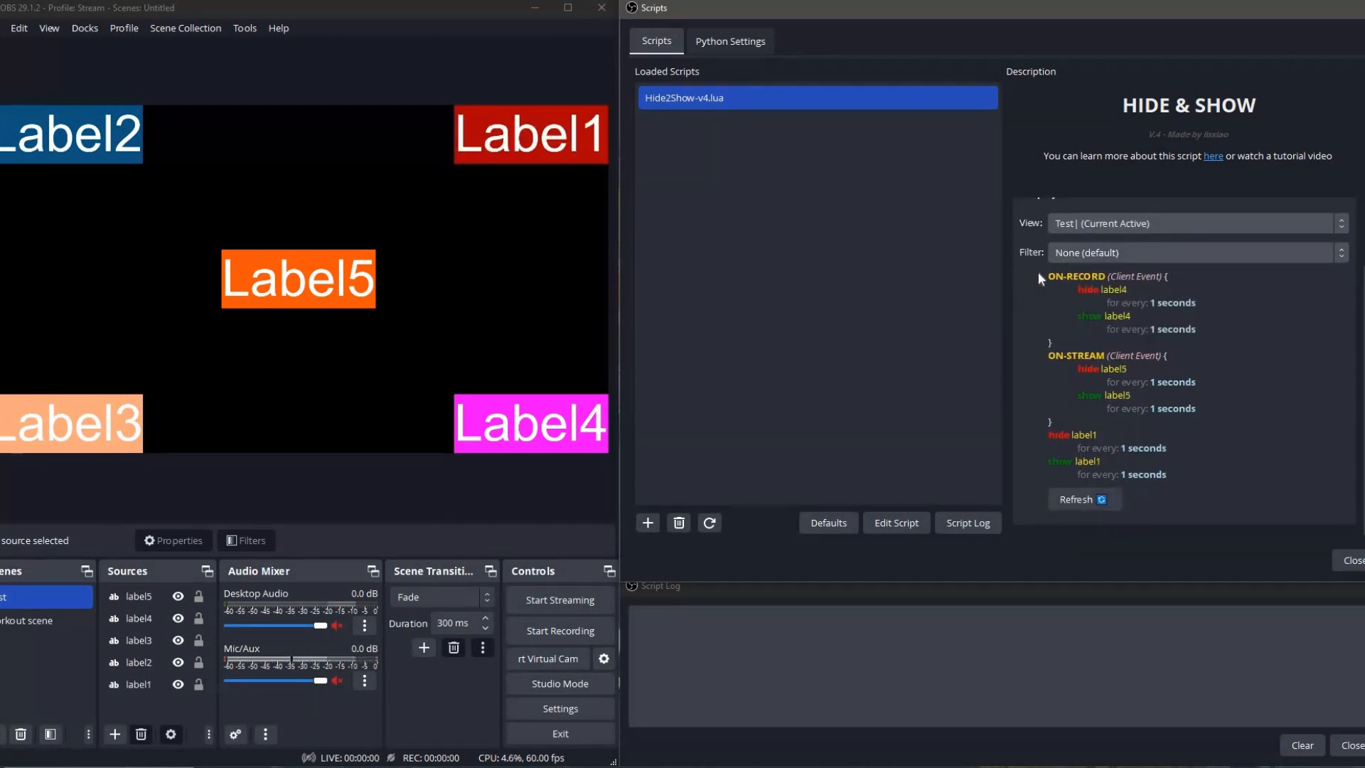
pyautogui.scroll(2, 1107, 361)
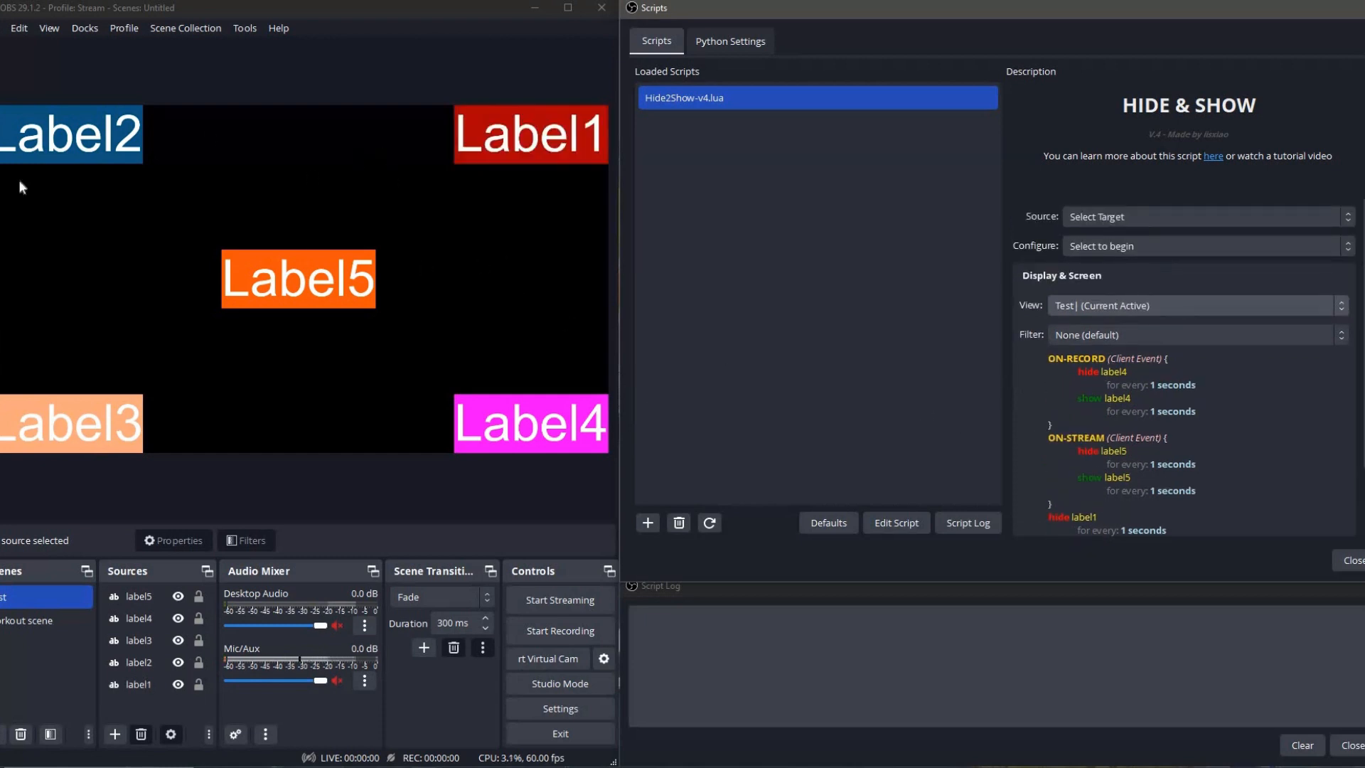
# Check the workout scene view under Display & Screen, and return the view to <Global>.
pyautogui.click(1073, 313)
pyautogui.click(1069, 370)
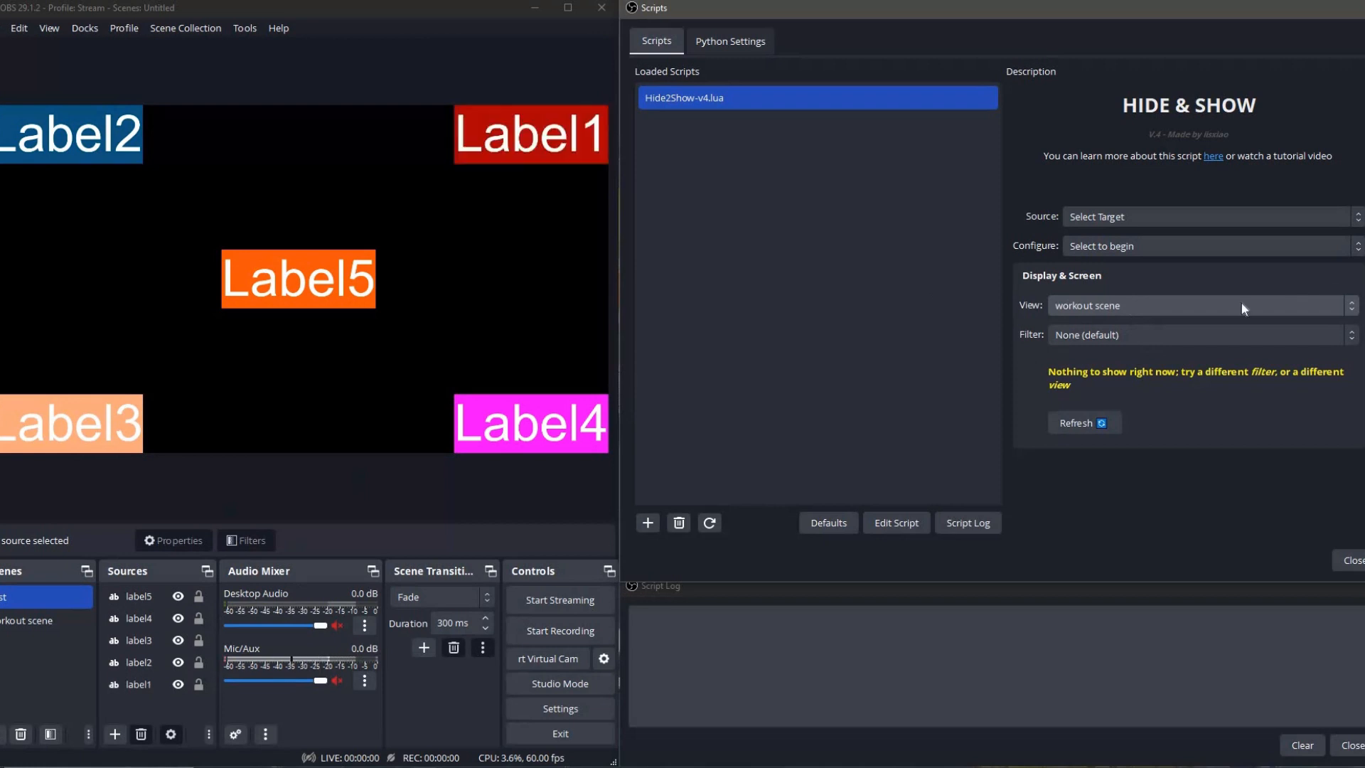
pyautogui.click(1094, 313)
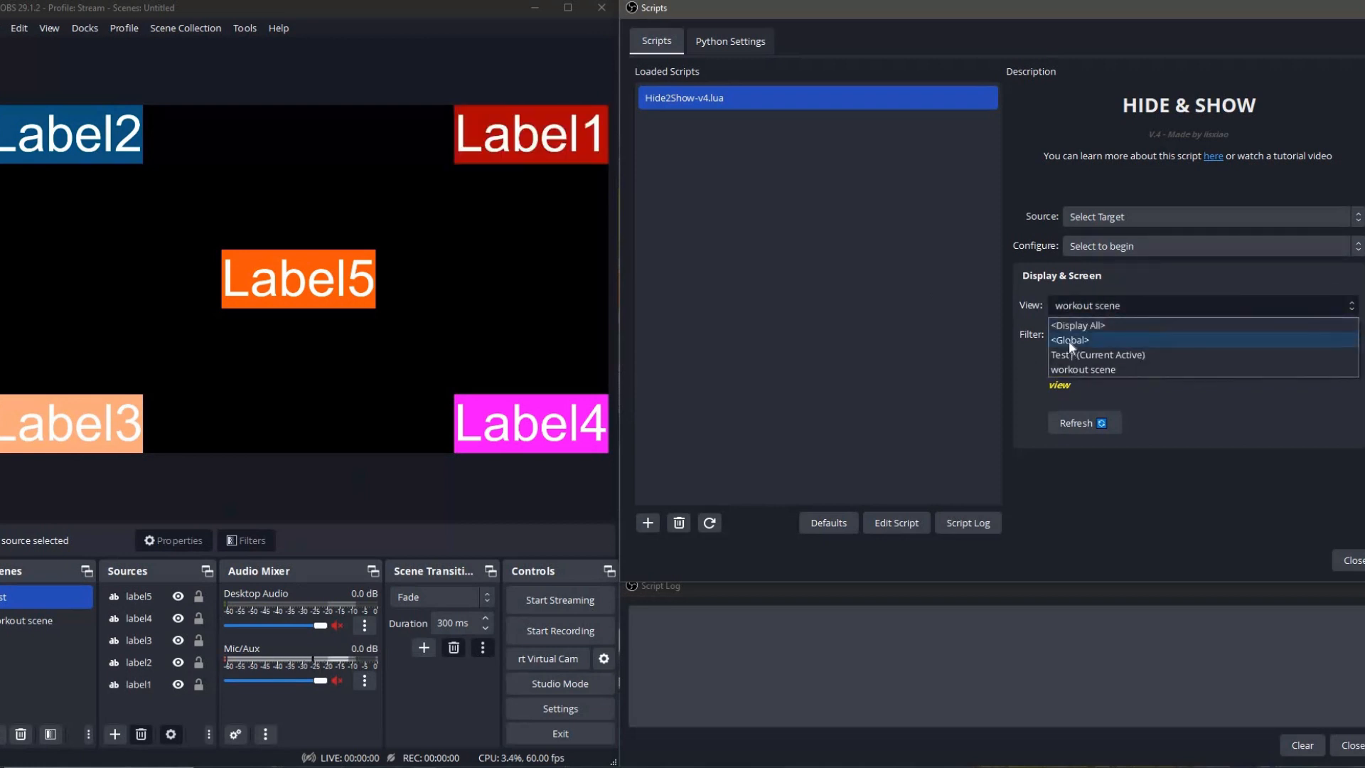
pyautogui.click(1065, 341)
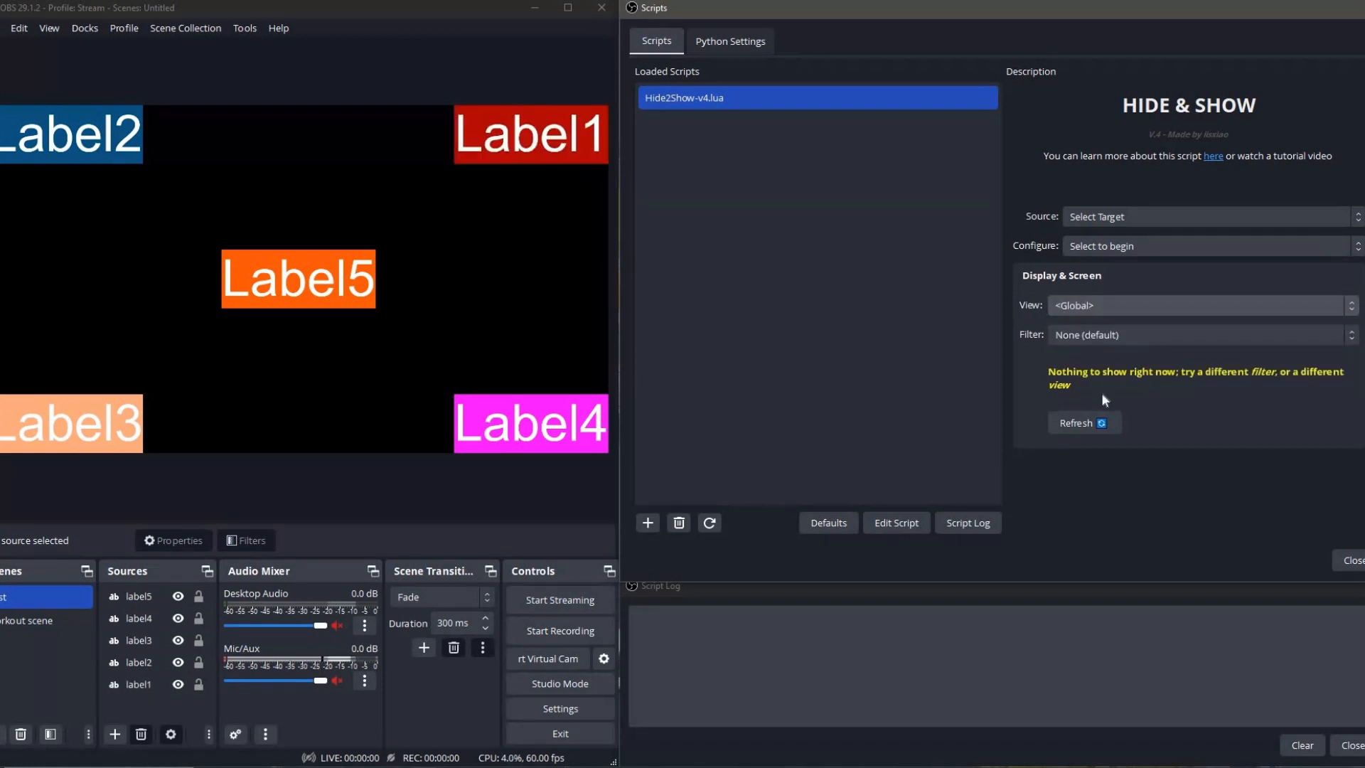
# Select label5 as the Source, configure it as Action (default) and set its Scope to <Global>.
pyautogui.click(1124, 223)
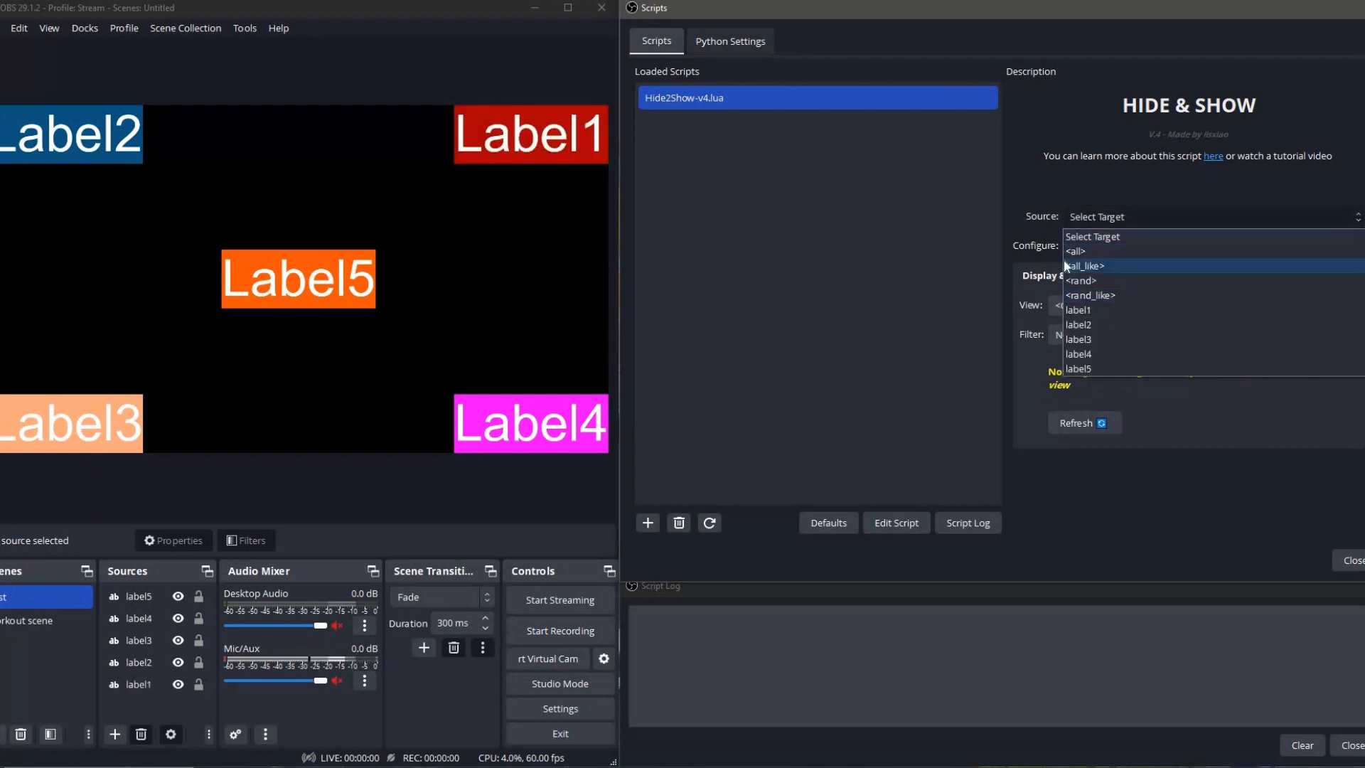
pyautogui.click(1094, 367)
pyautogui.click(1116, 249)
pyautogui.click(1104, 282)
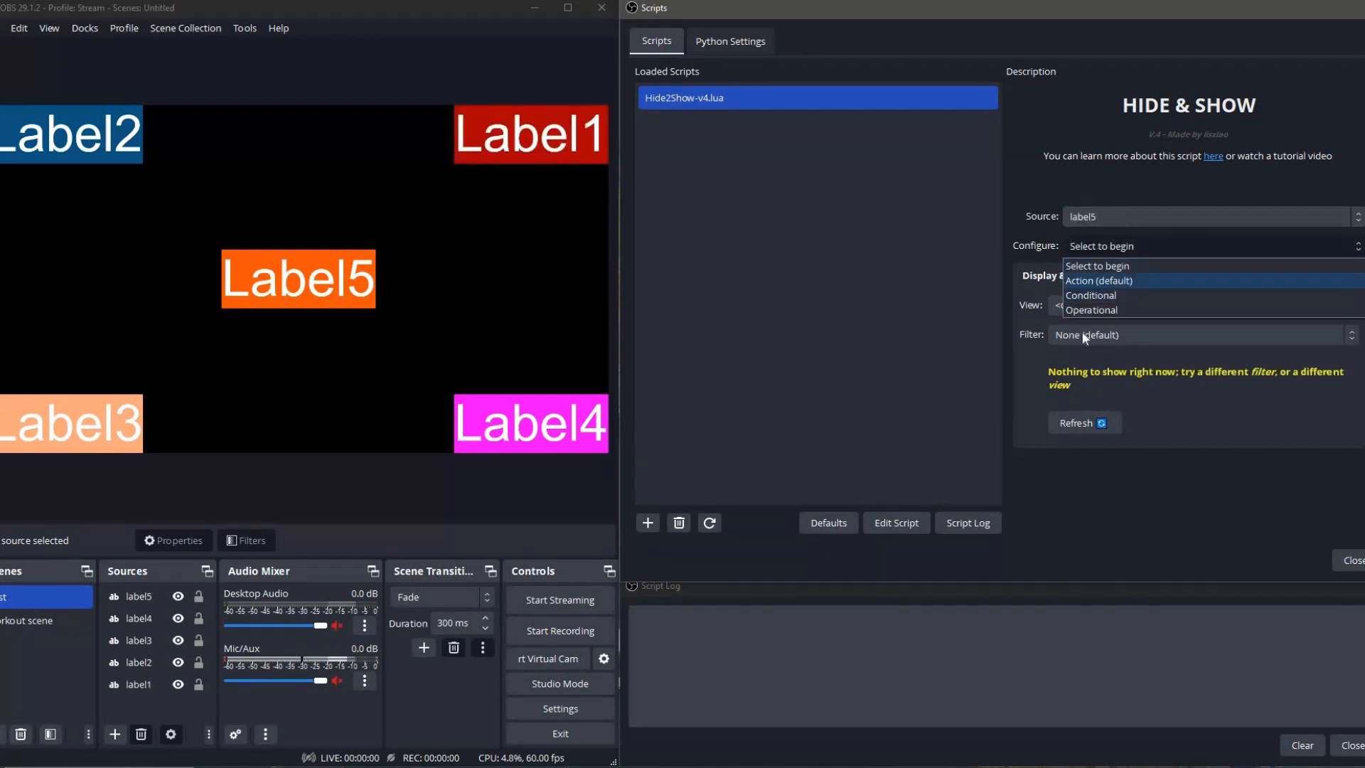
pyautogui.click(1125, 306)
pyautogui.click(1121, 327)
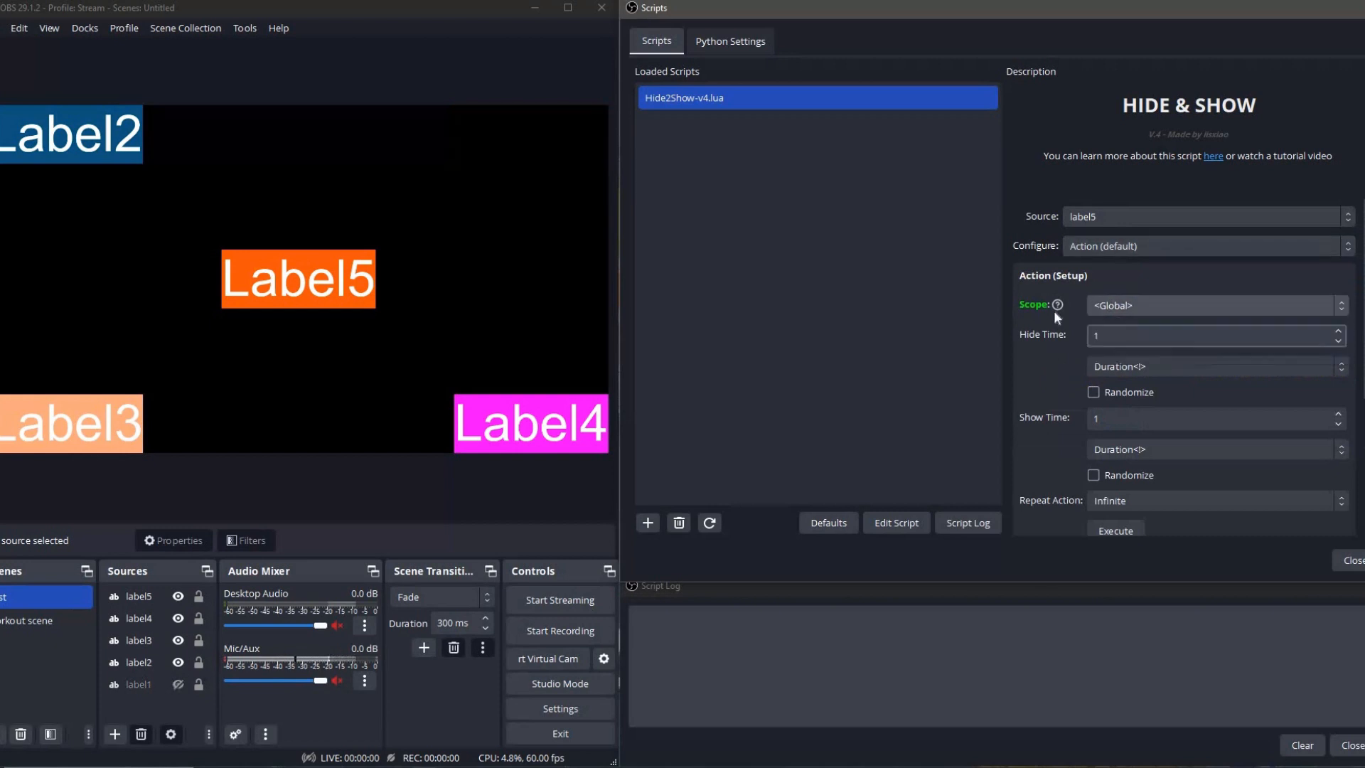
# Set label5's Hide Time to 100 Milliseconds and turn on Randomize for it.
pyautogui.doubleClick(1118, 339)
pyautogui.write('100')
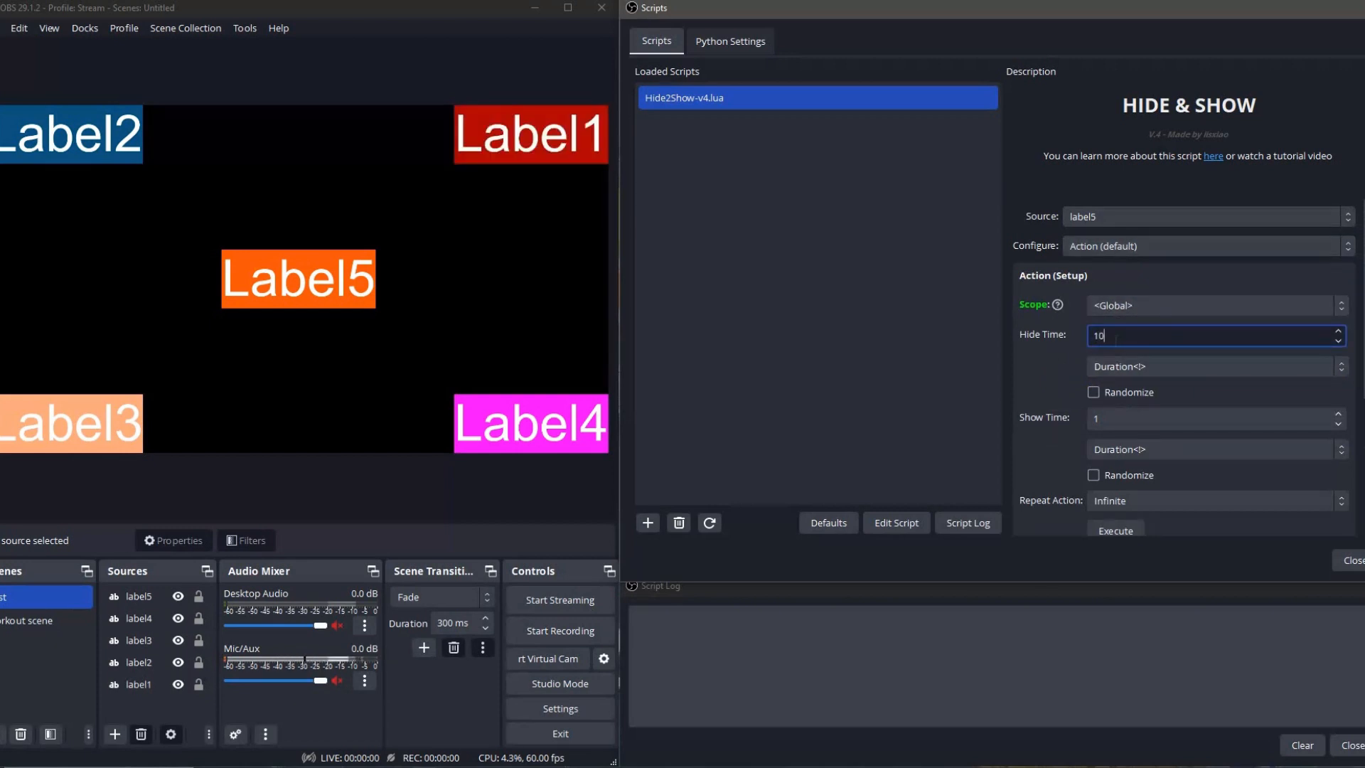
pyautogui.click(1120, 366)
pyautogui.click(1116, 399)
pyautogui.click(1116, 400)
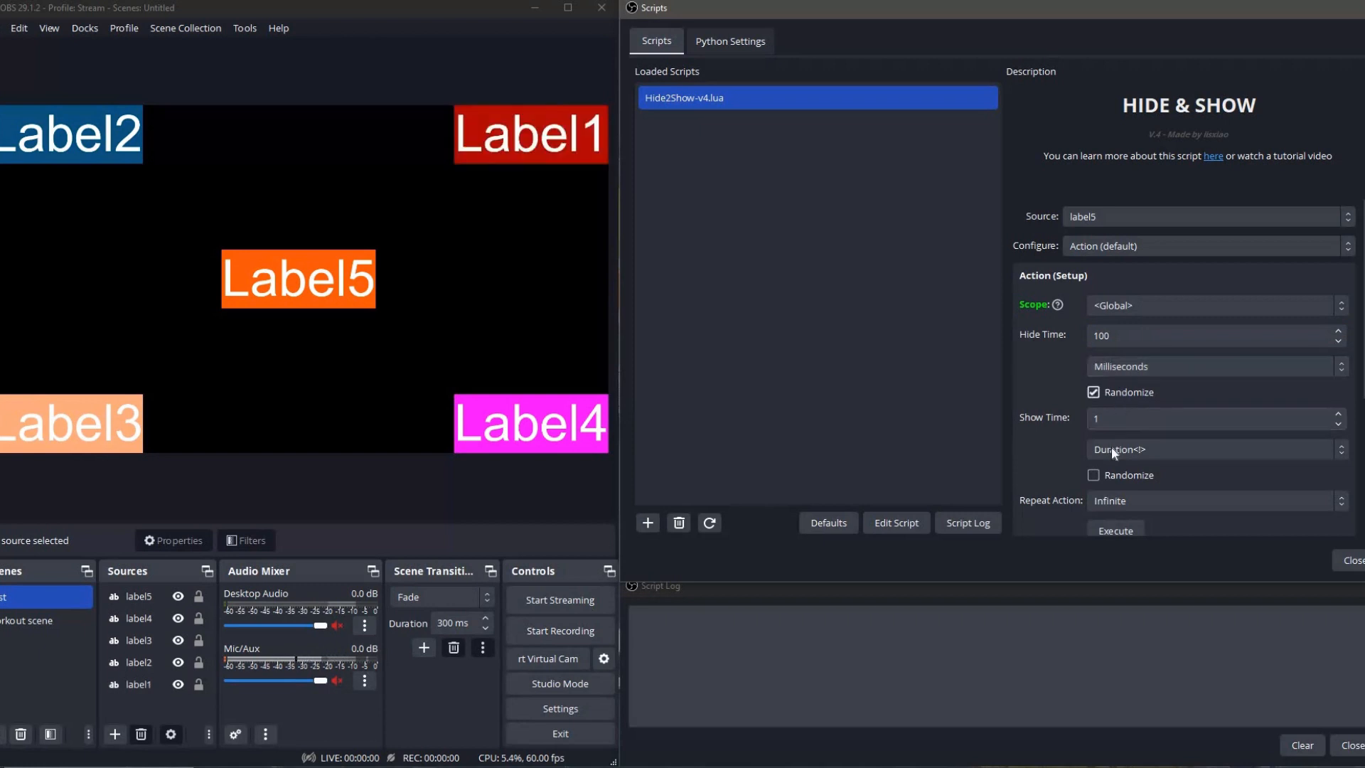
# Set label5's Show Time to 100 Milliseconds with Randomize on, and execute the action with Infinite repeat.
pyautogui.press('Tab')
pyautogui.write('100')
pyautogui.click(1127, 450)
pyautogui.click(1119, 485)
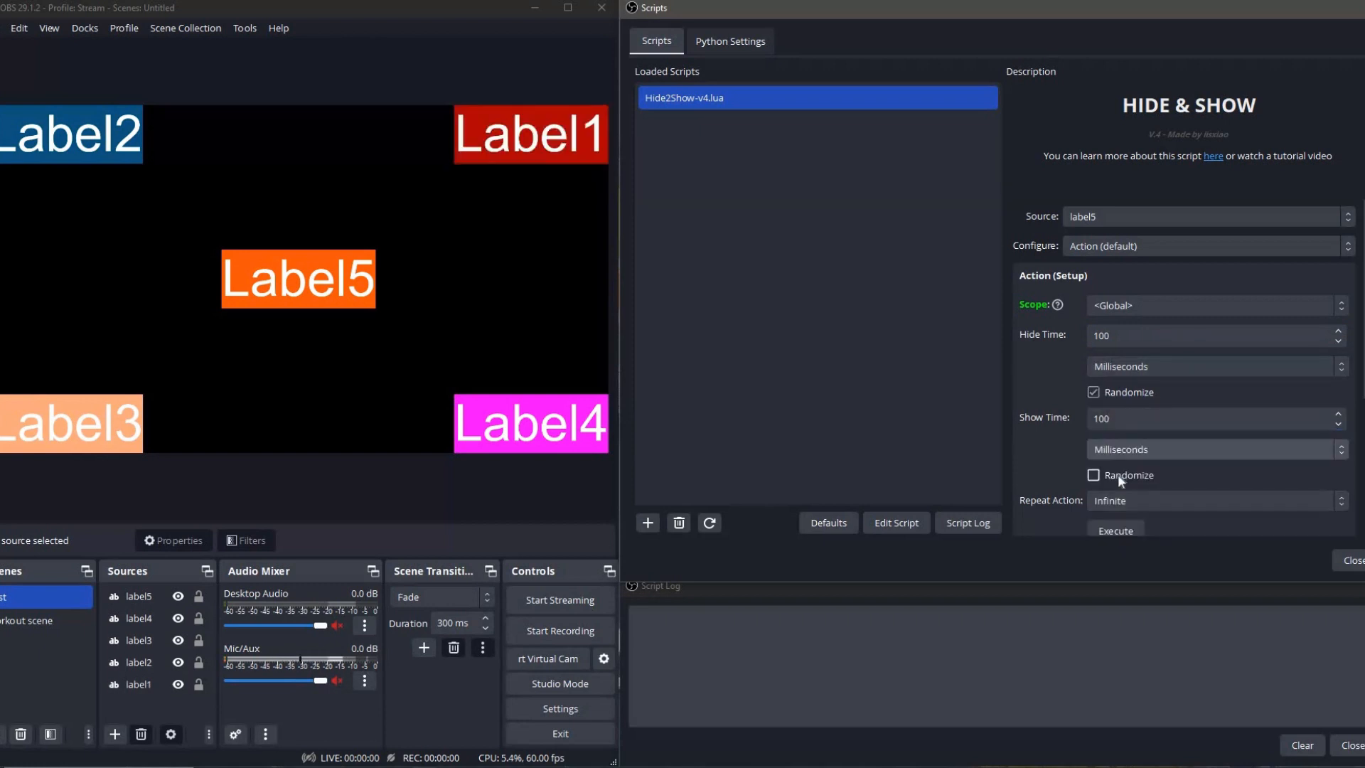
pyautogui.click(1118, 475)
pyautogui.scroll(-3, 1118, 475)
pyautogui.click(1110, 395)
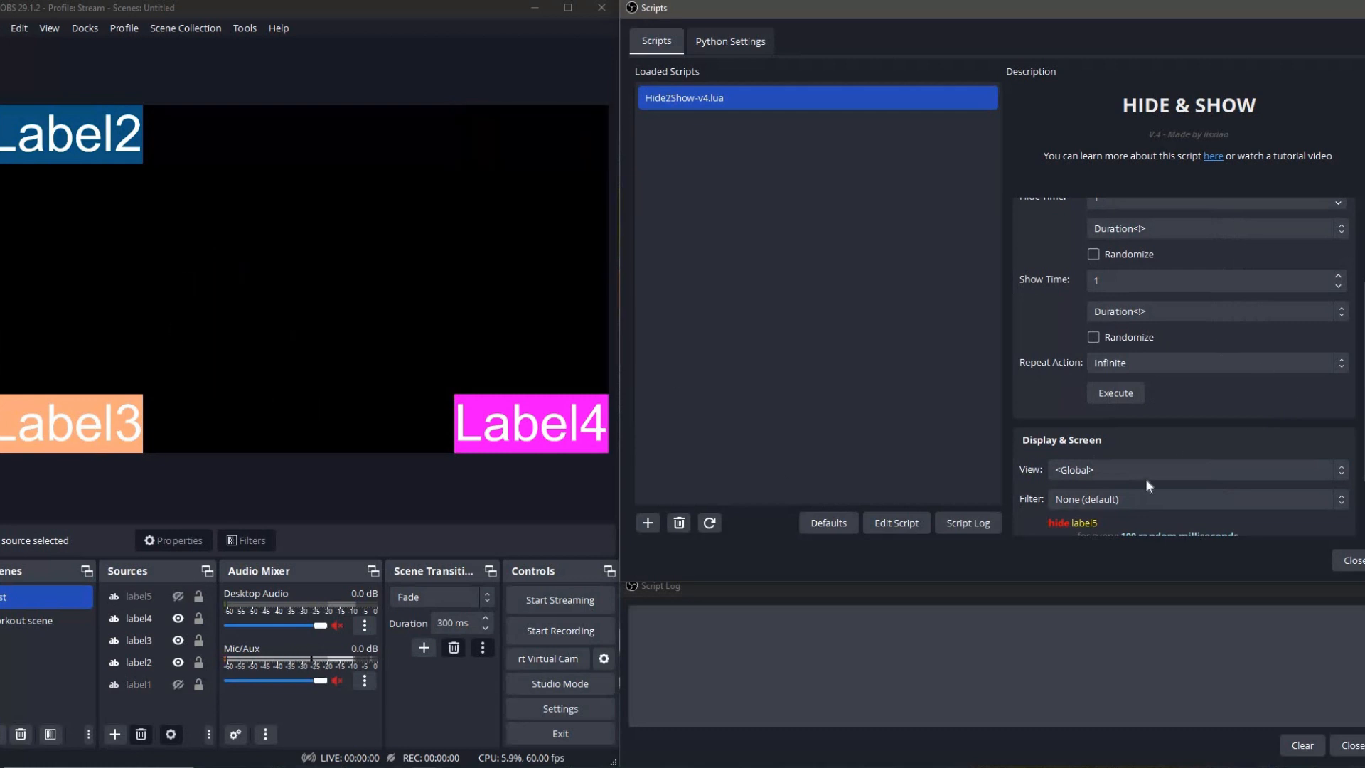
# Review label5's global hide and show operations under Display & Screen, and switch to the workout scene to check them there.
pyautogui.scroll(-2, 1145, 479)
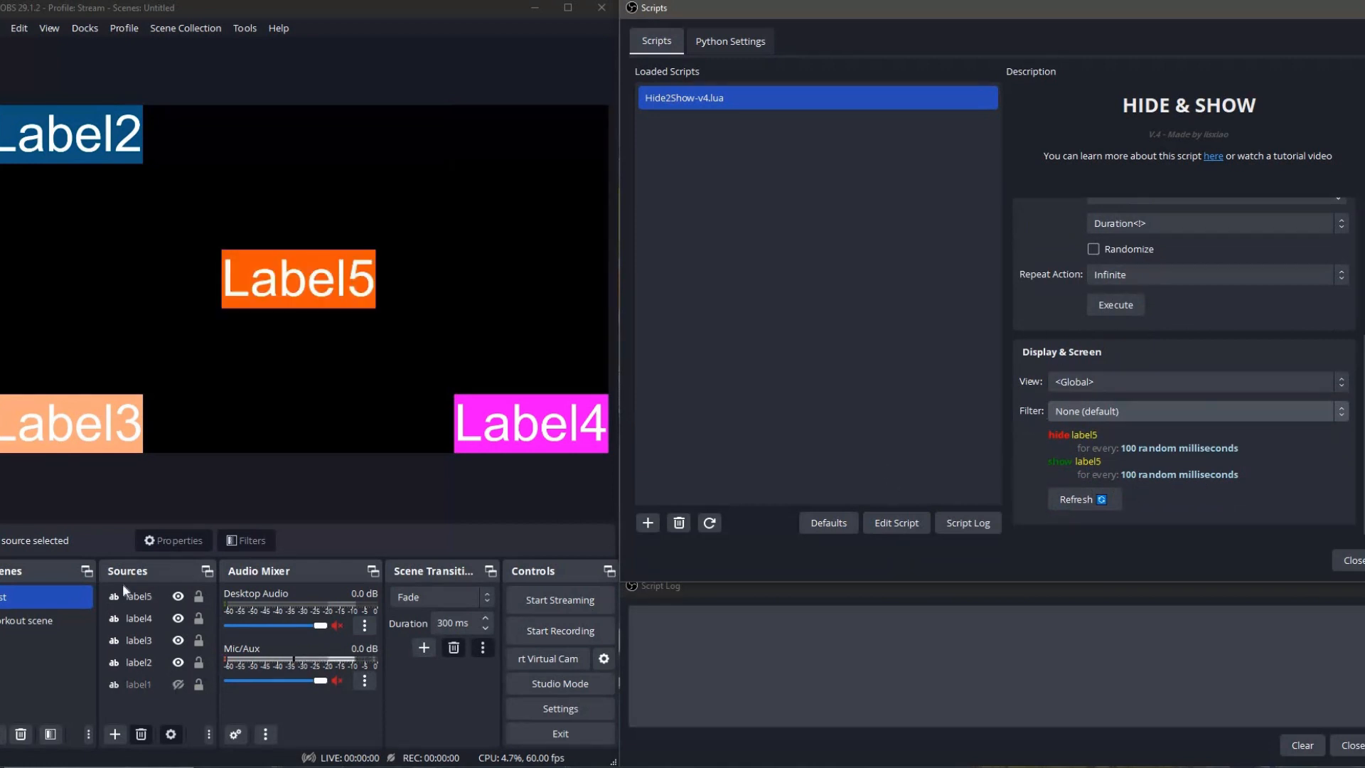
pyautogui.click(33, 621)
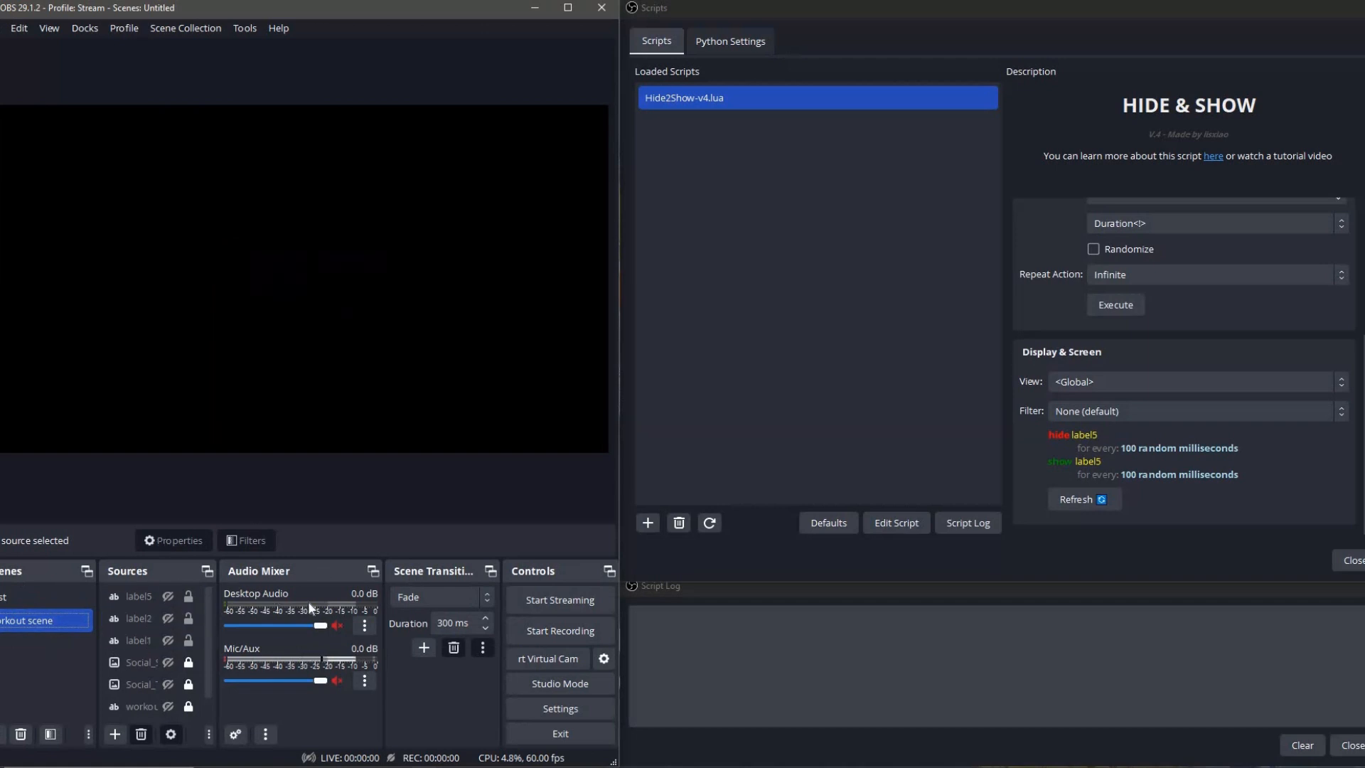
pyautogui.scroll(5, 1062, 318)
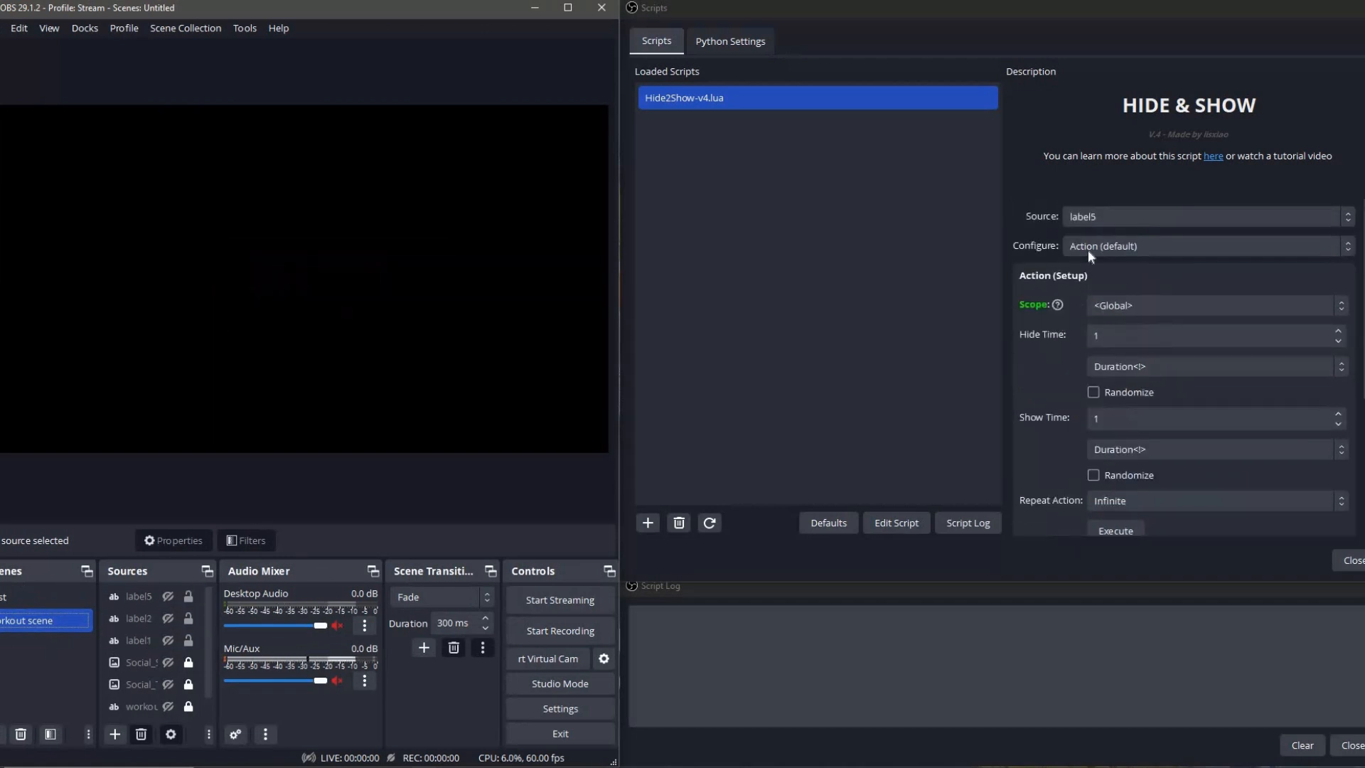
pyautogui.scroll(-5, 1073, 410)
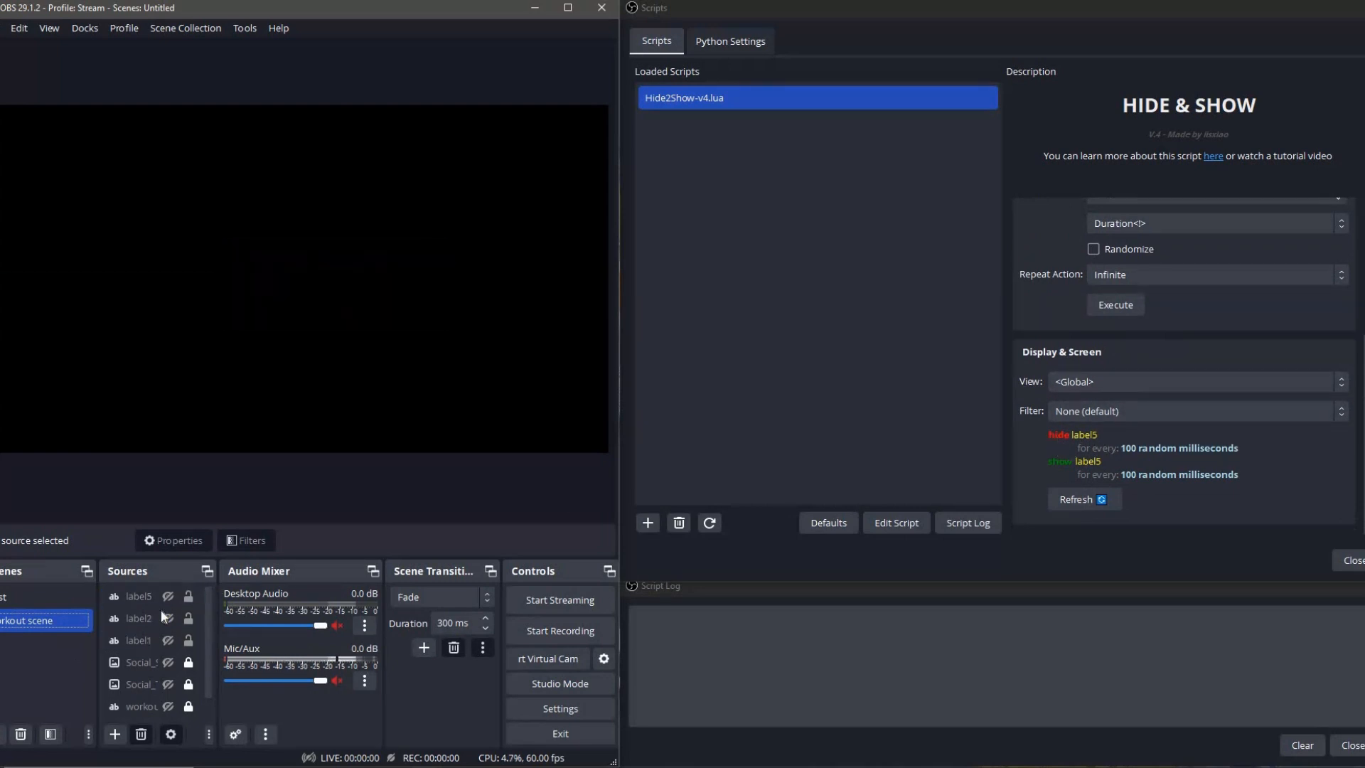
pyautogui.click(152, 667)
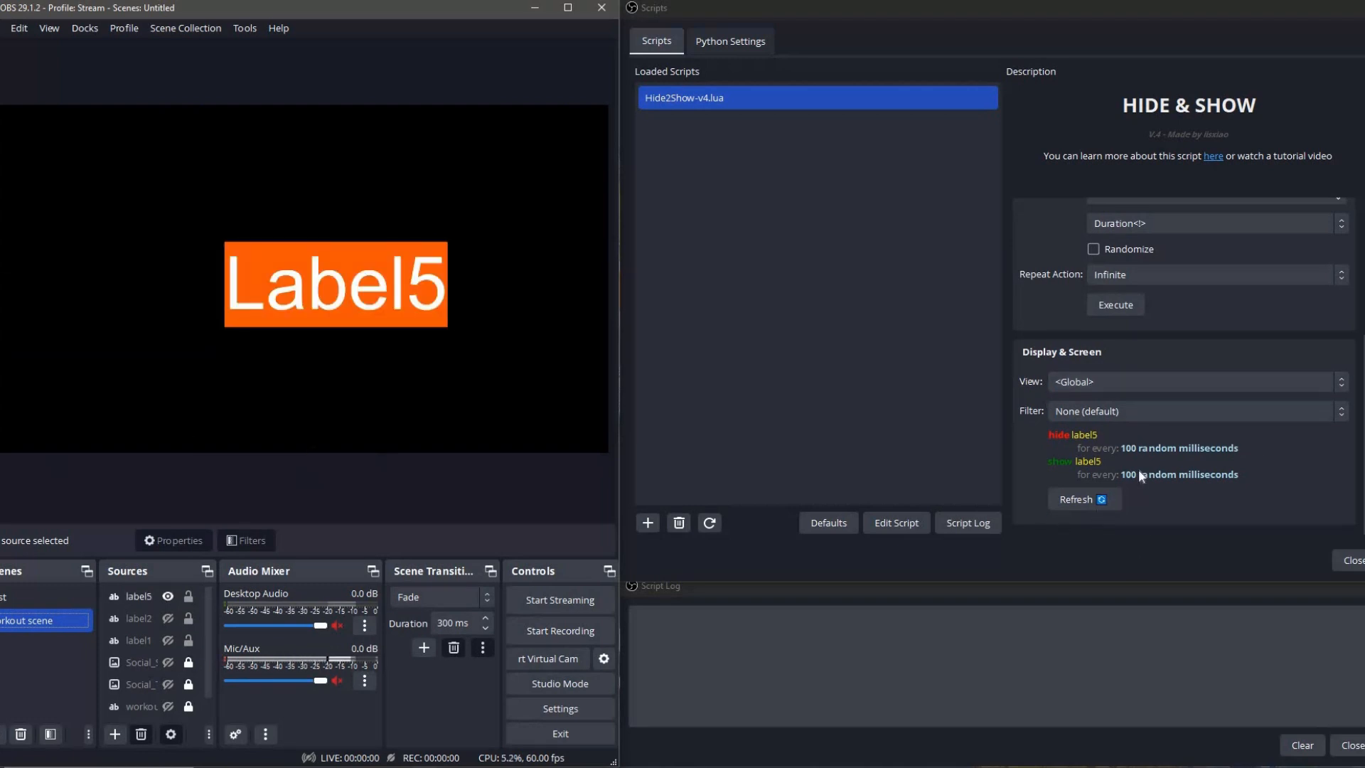
# Set label5's Configure option to Operational and choose CLI (mode) as the operating mode.
pyautogui.scroll(5, 1031, 412)
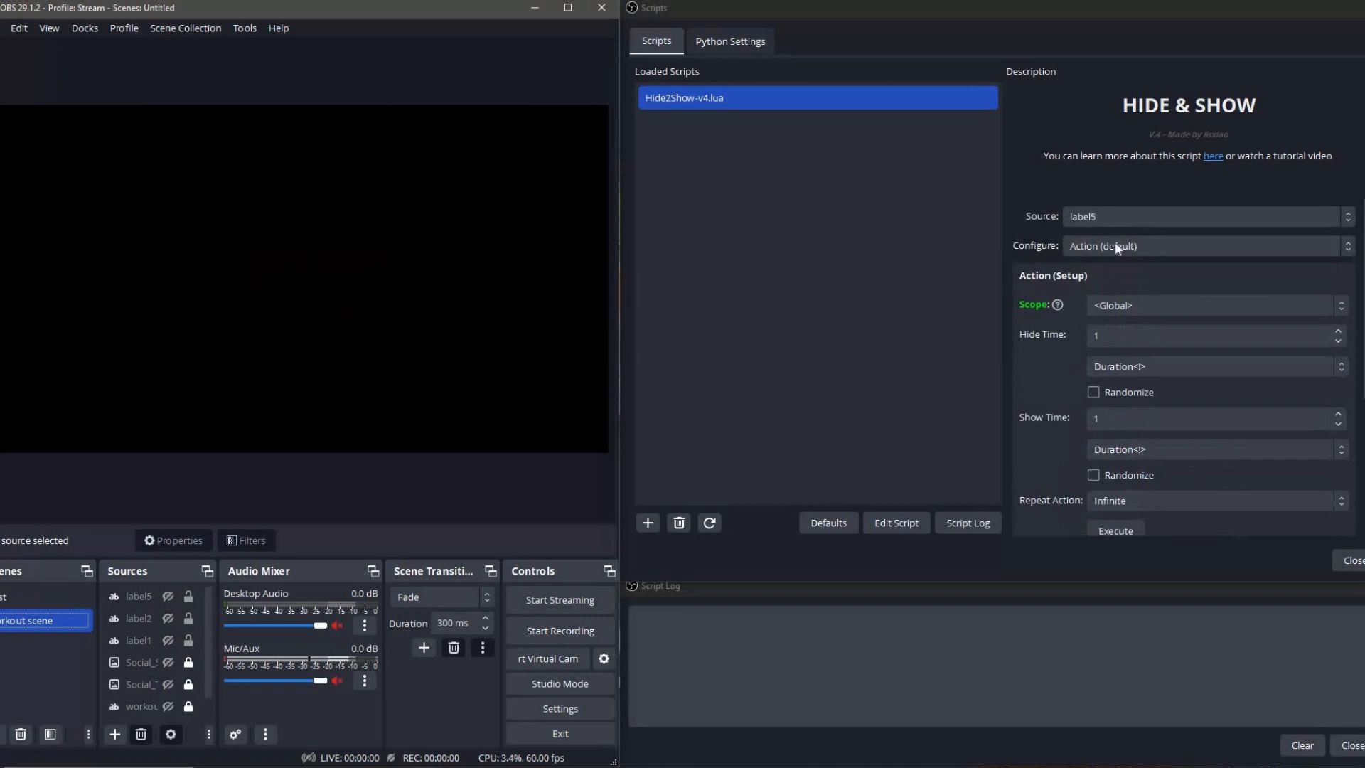
pyautogui.click(1116, 246)
pyautogui.click(1074, 308)
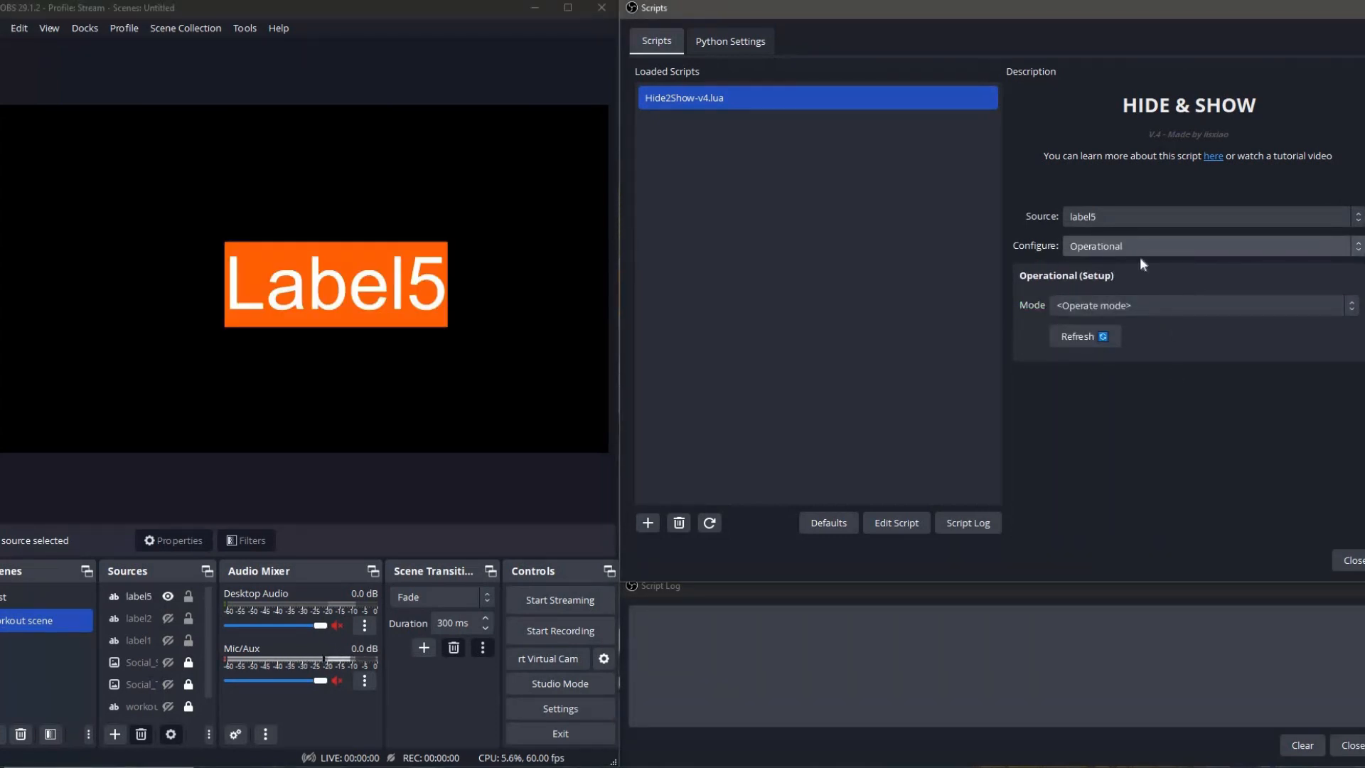
pyautogui.click(1151, 305)
pyautogui.click(1110, 334)
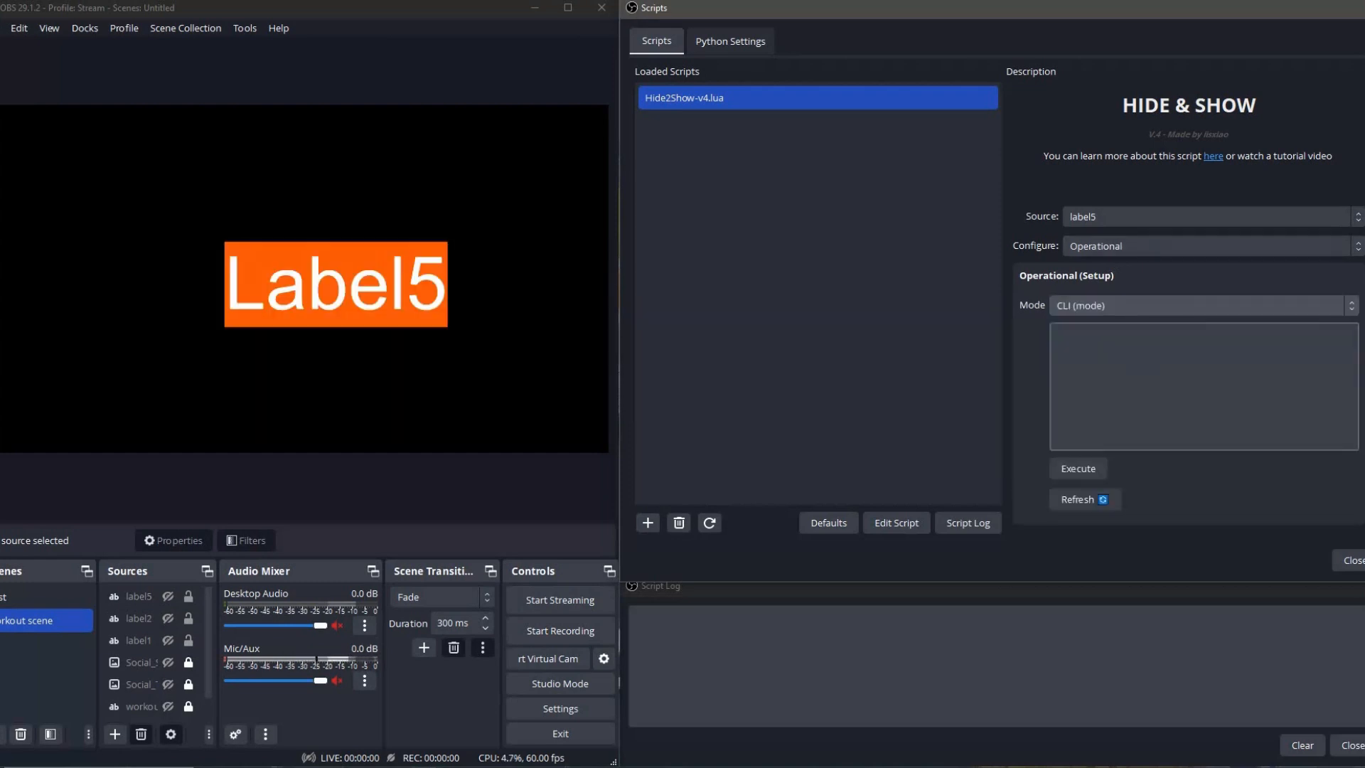
# Start a CLI command in the Operational setup with the keyword "when".
pyautogui.click(1168, 382)
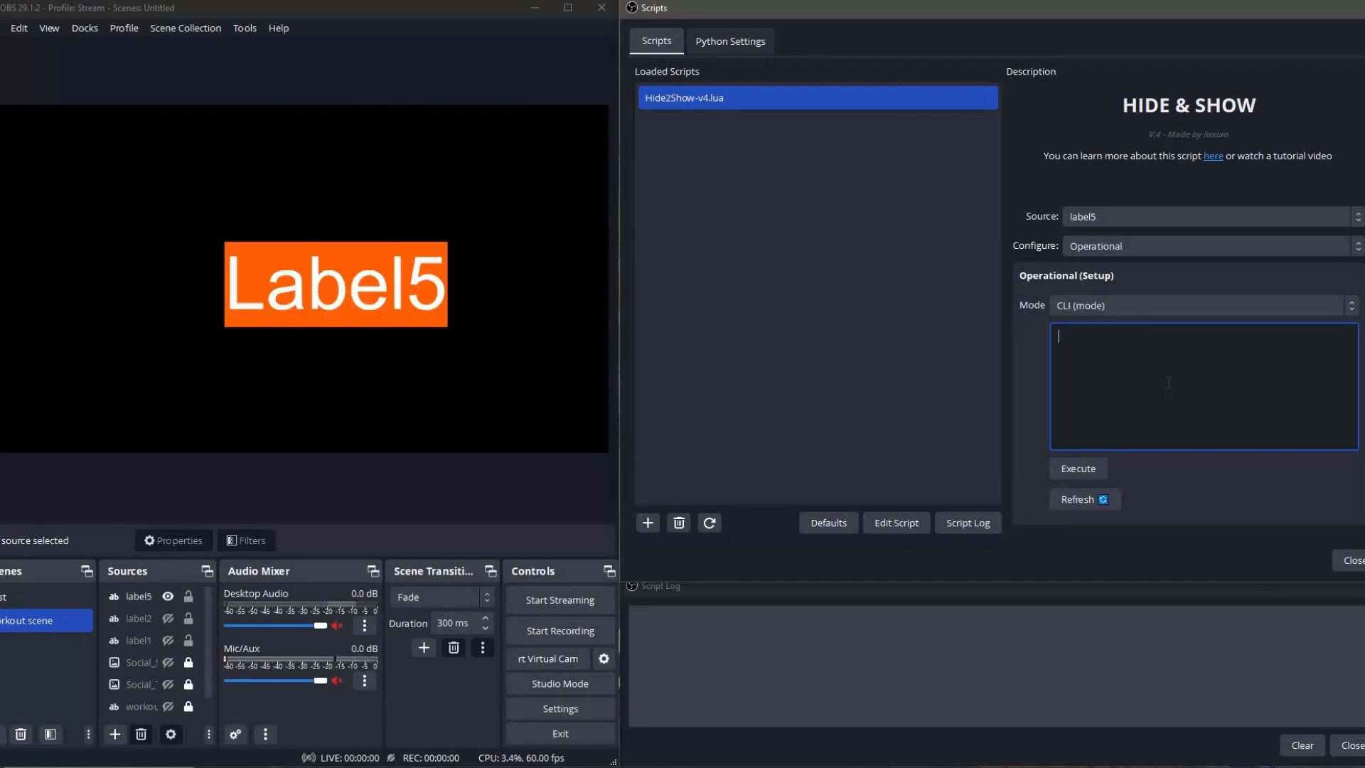
pyautogui.write('l')
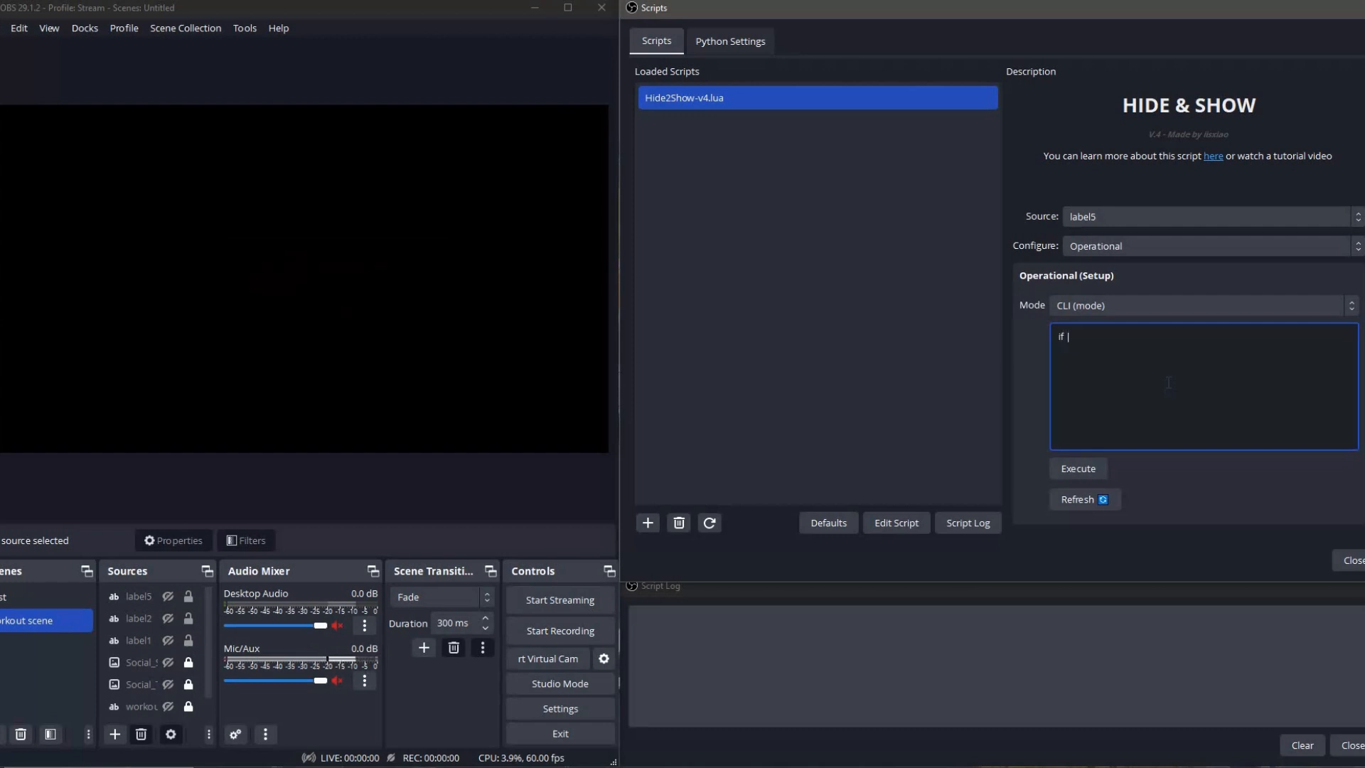
pyautogui.press('BackSpace')
pyautogui.press('BackSpace')
pyautogui.write('when')
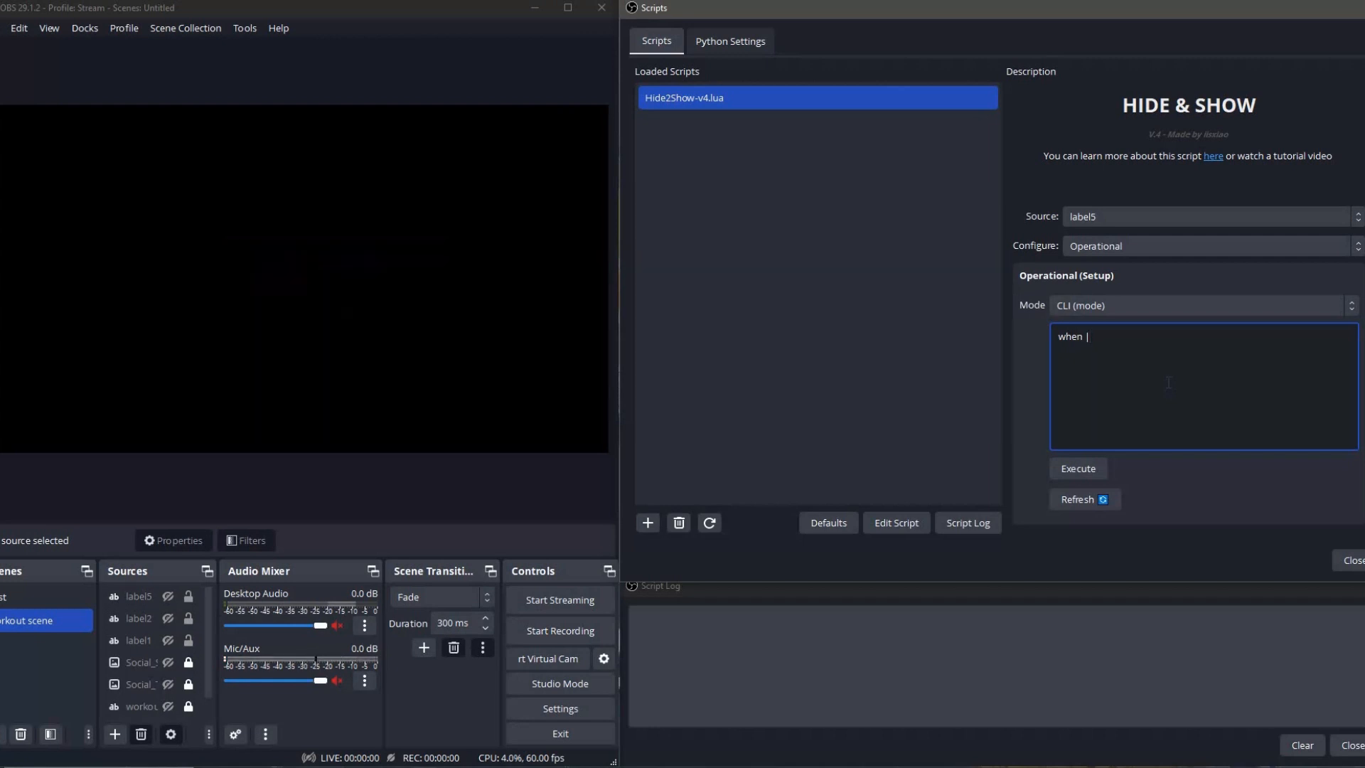
pyautogui.write(' l')
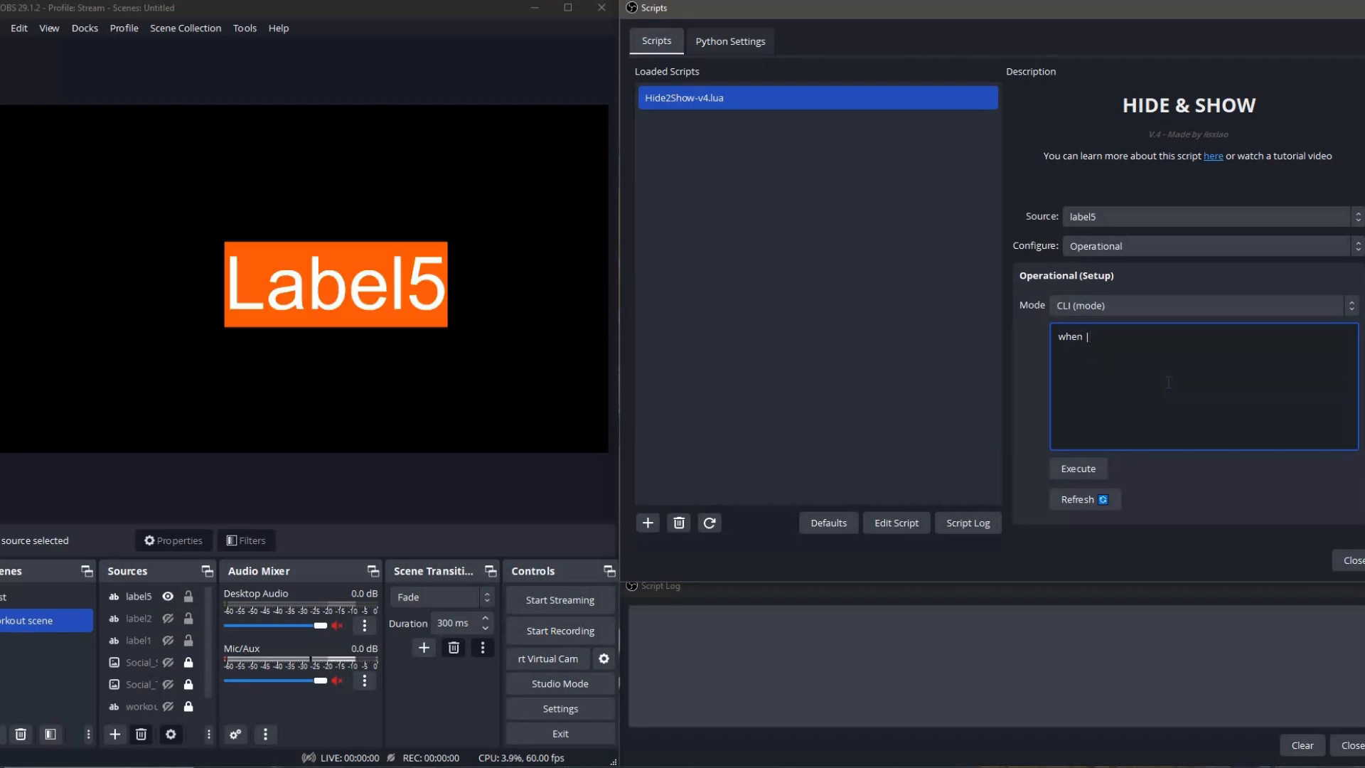